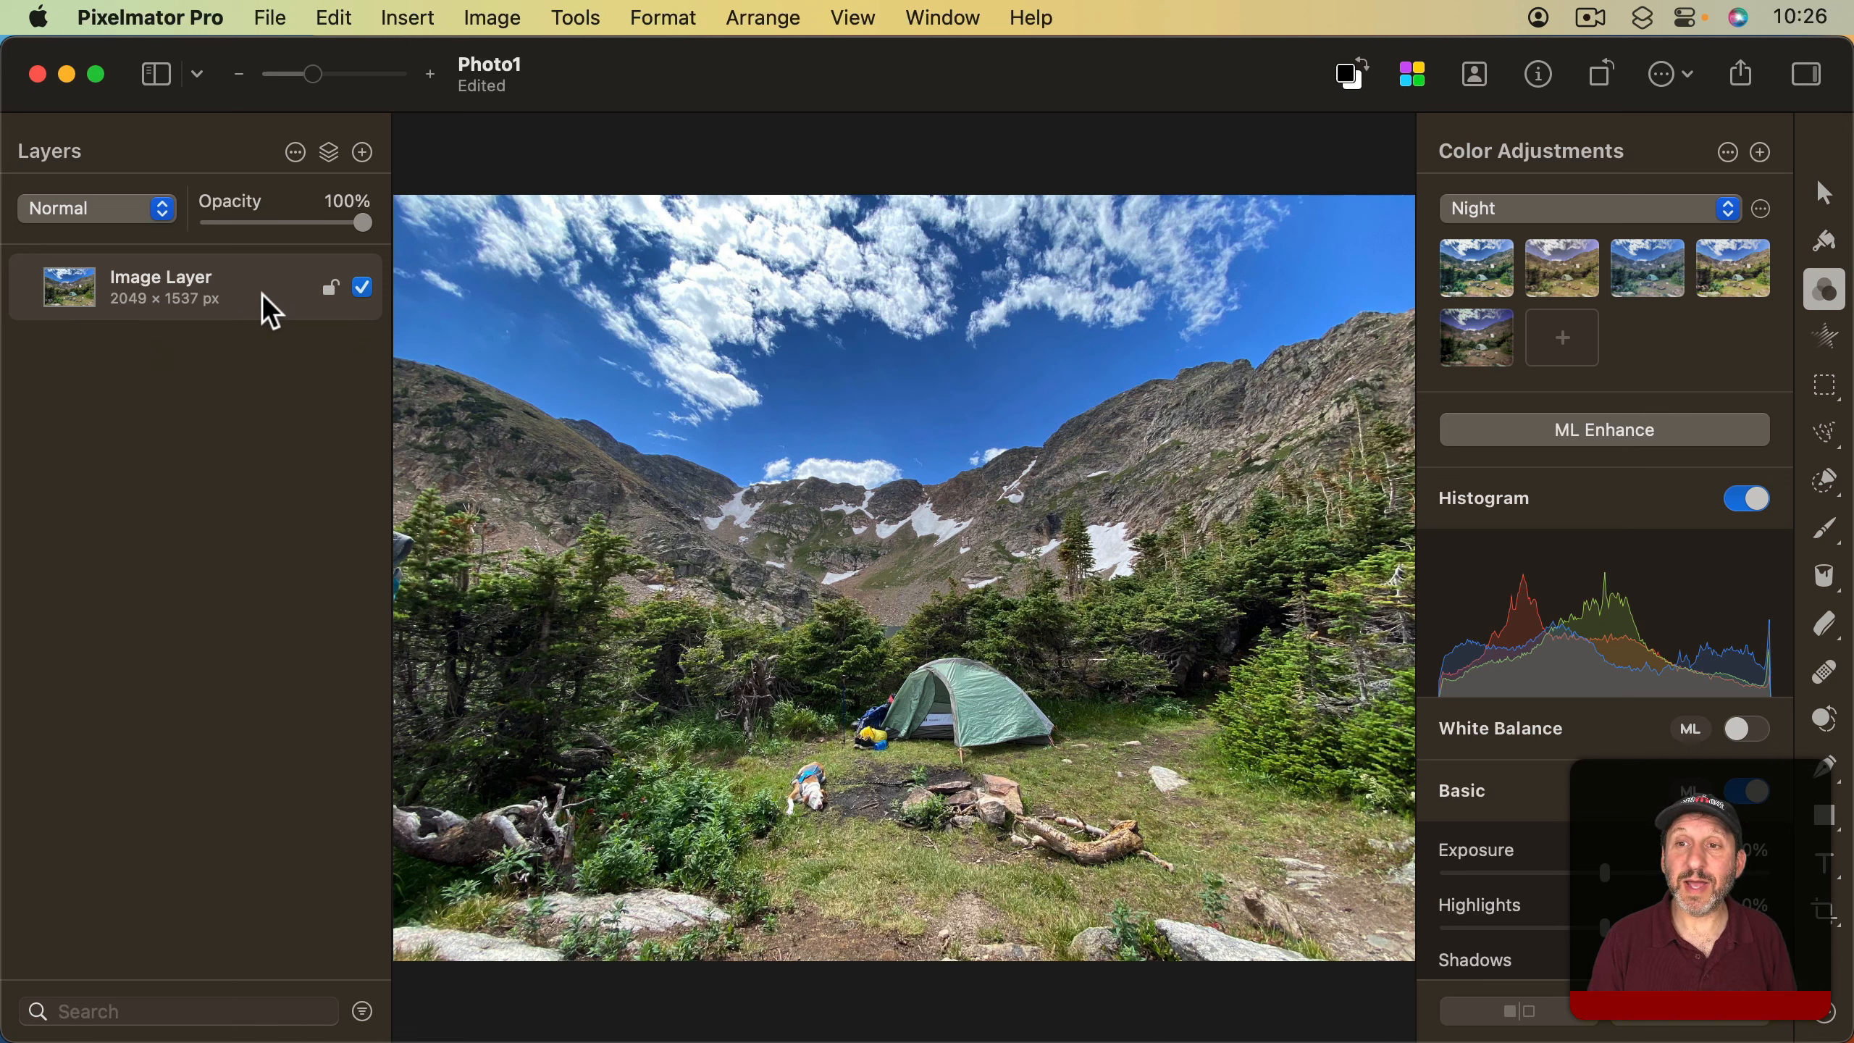
- Try clearing a rectangular selection over the sky and mountains in the photo's upper left, and undo the clearing
{"action": "left_click", "coordinate": [1826, 385]}
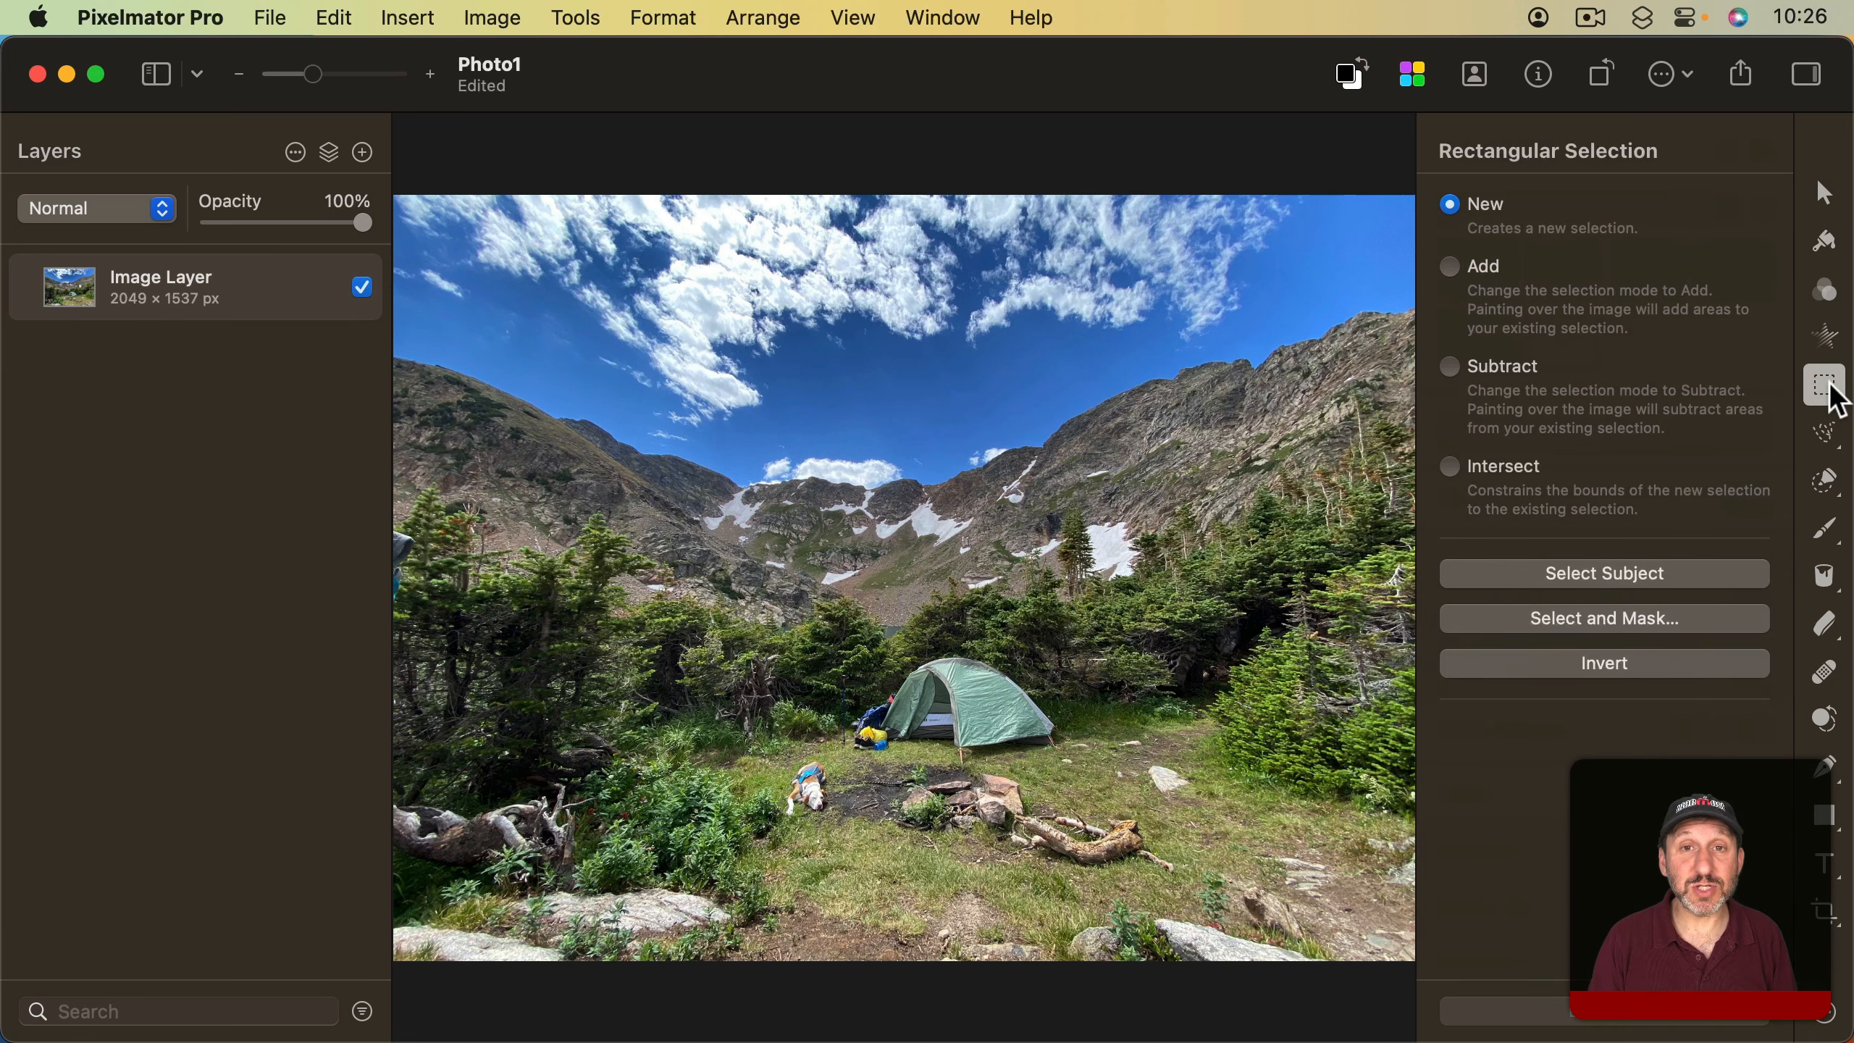
{"action": "left_click_drag", "start_coordinate": [461, 266], "coordinate": [792, 536]}
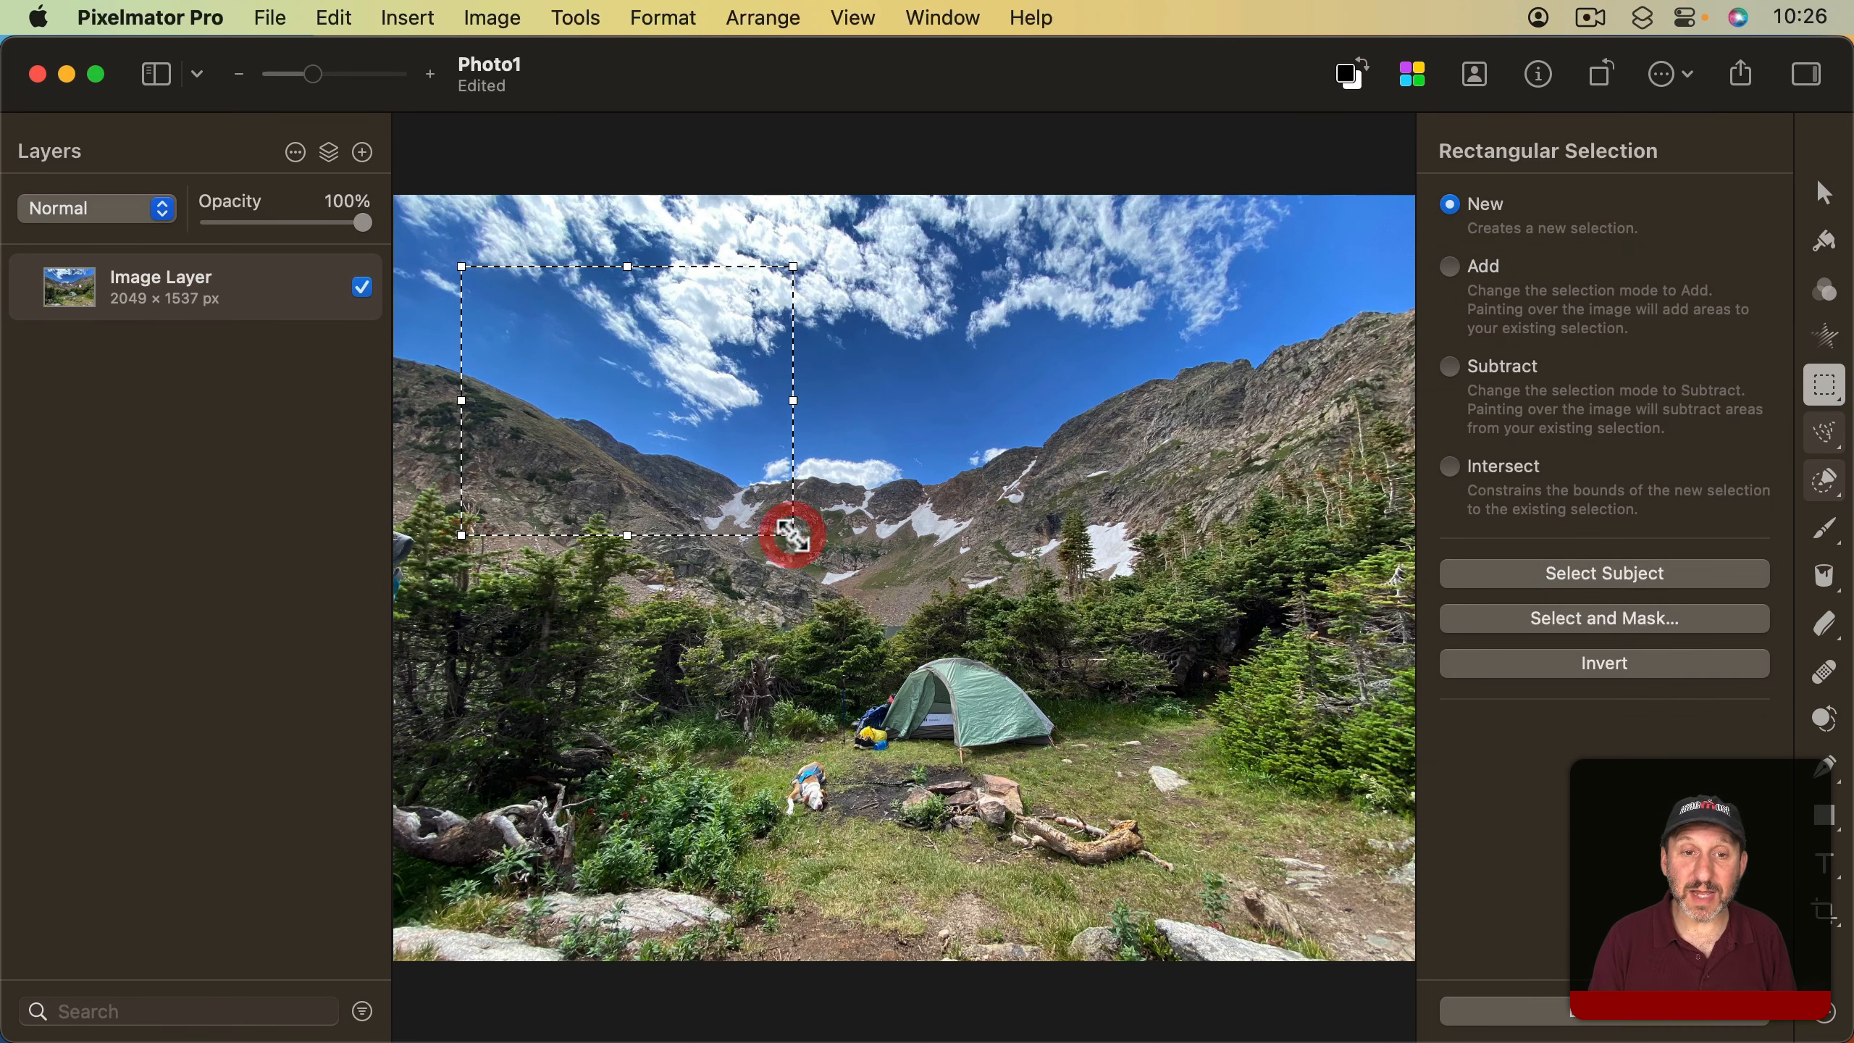
{"action": "key", "text": "BackSpace"}
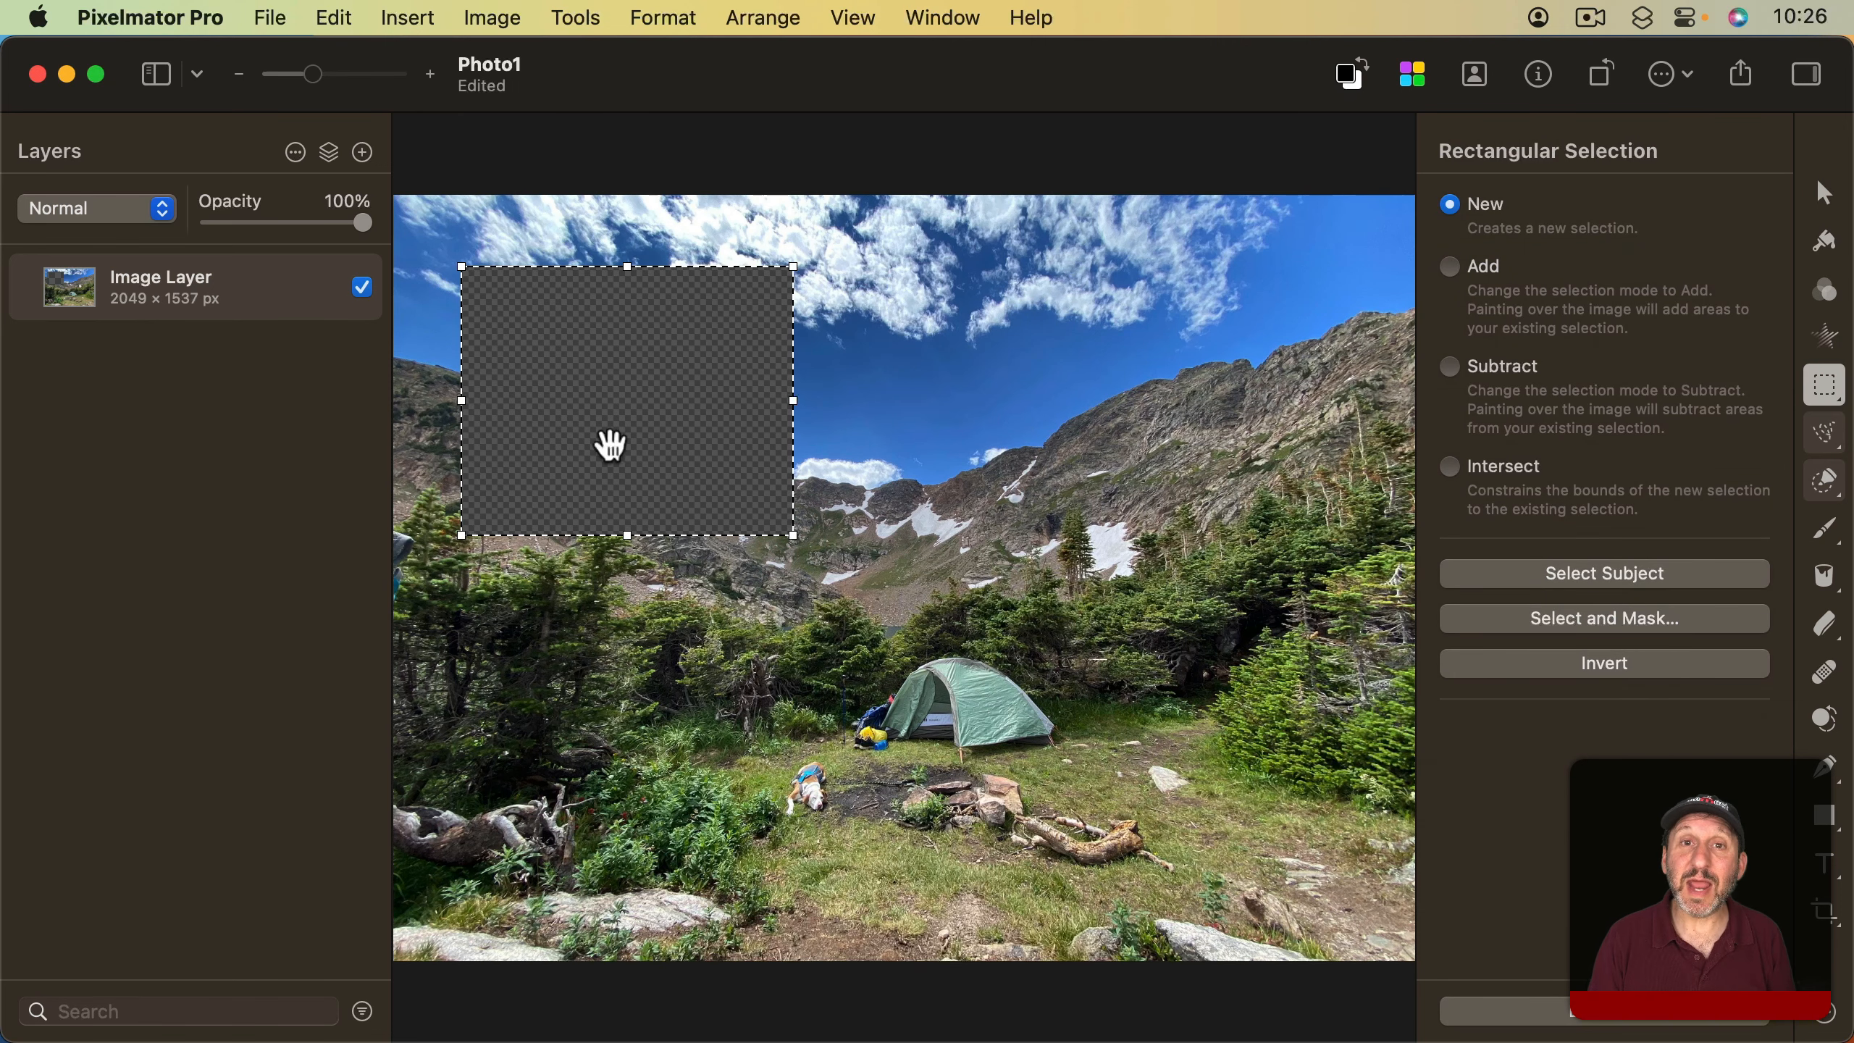
{"action": "key", "text": "super+z"}
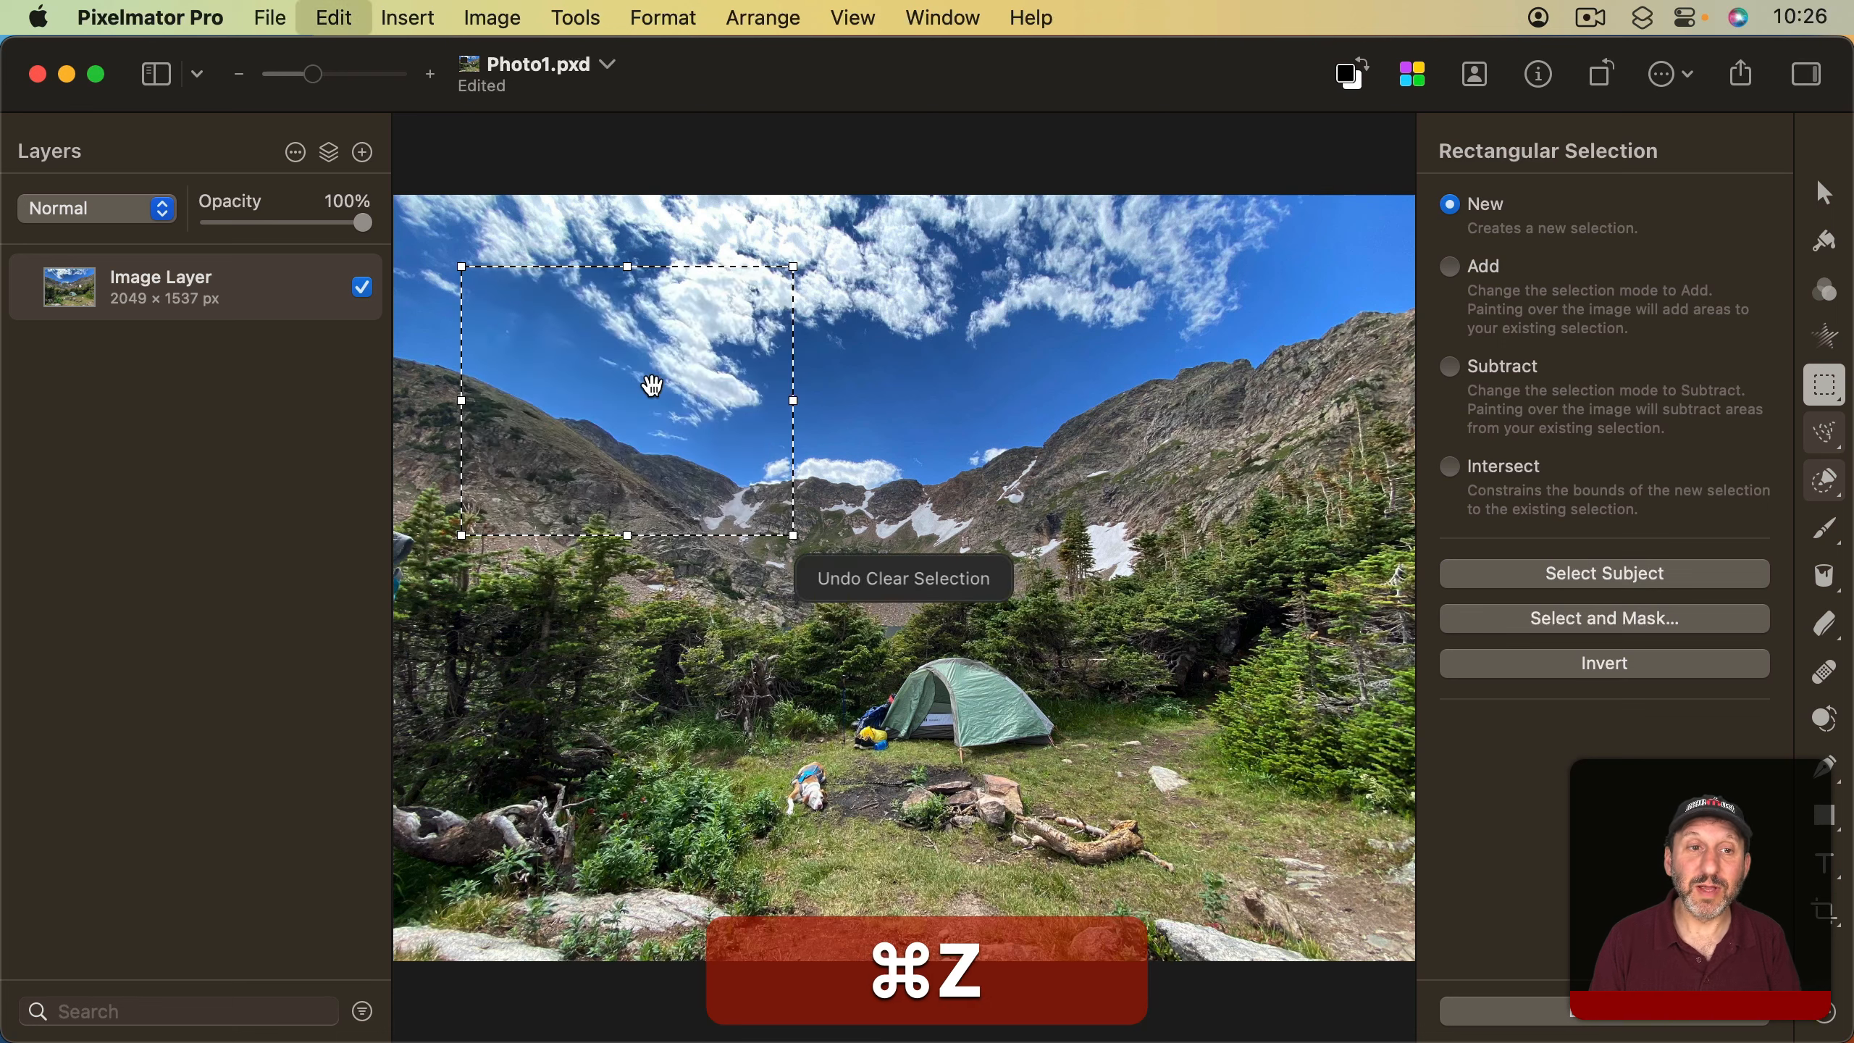
- Try clearing a full-width rectangular strip of sky along the photo's top edge, and undo it with nothing left selected
{"action": "left_click", "coordinate": [414, 197]}
{"action": "left_click_drag", "start_coordinate": [390, 192], "coordinate": [1428, 285]}
{"action": "key", "text": "BackSpace"}
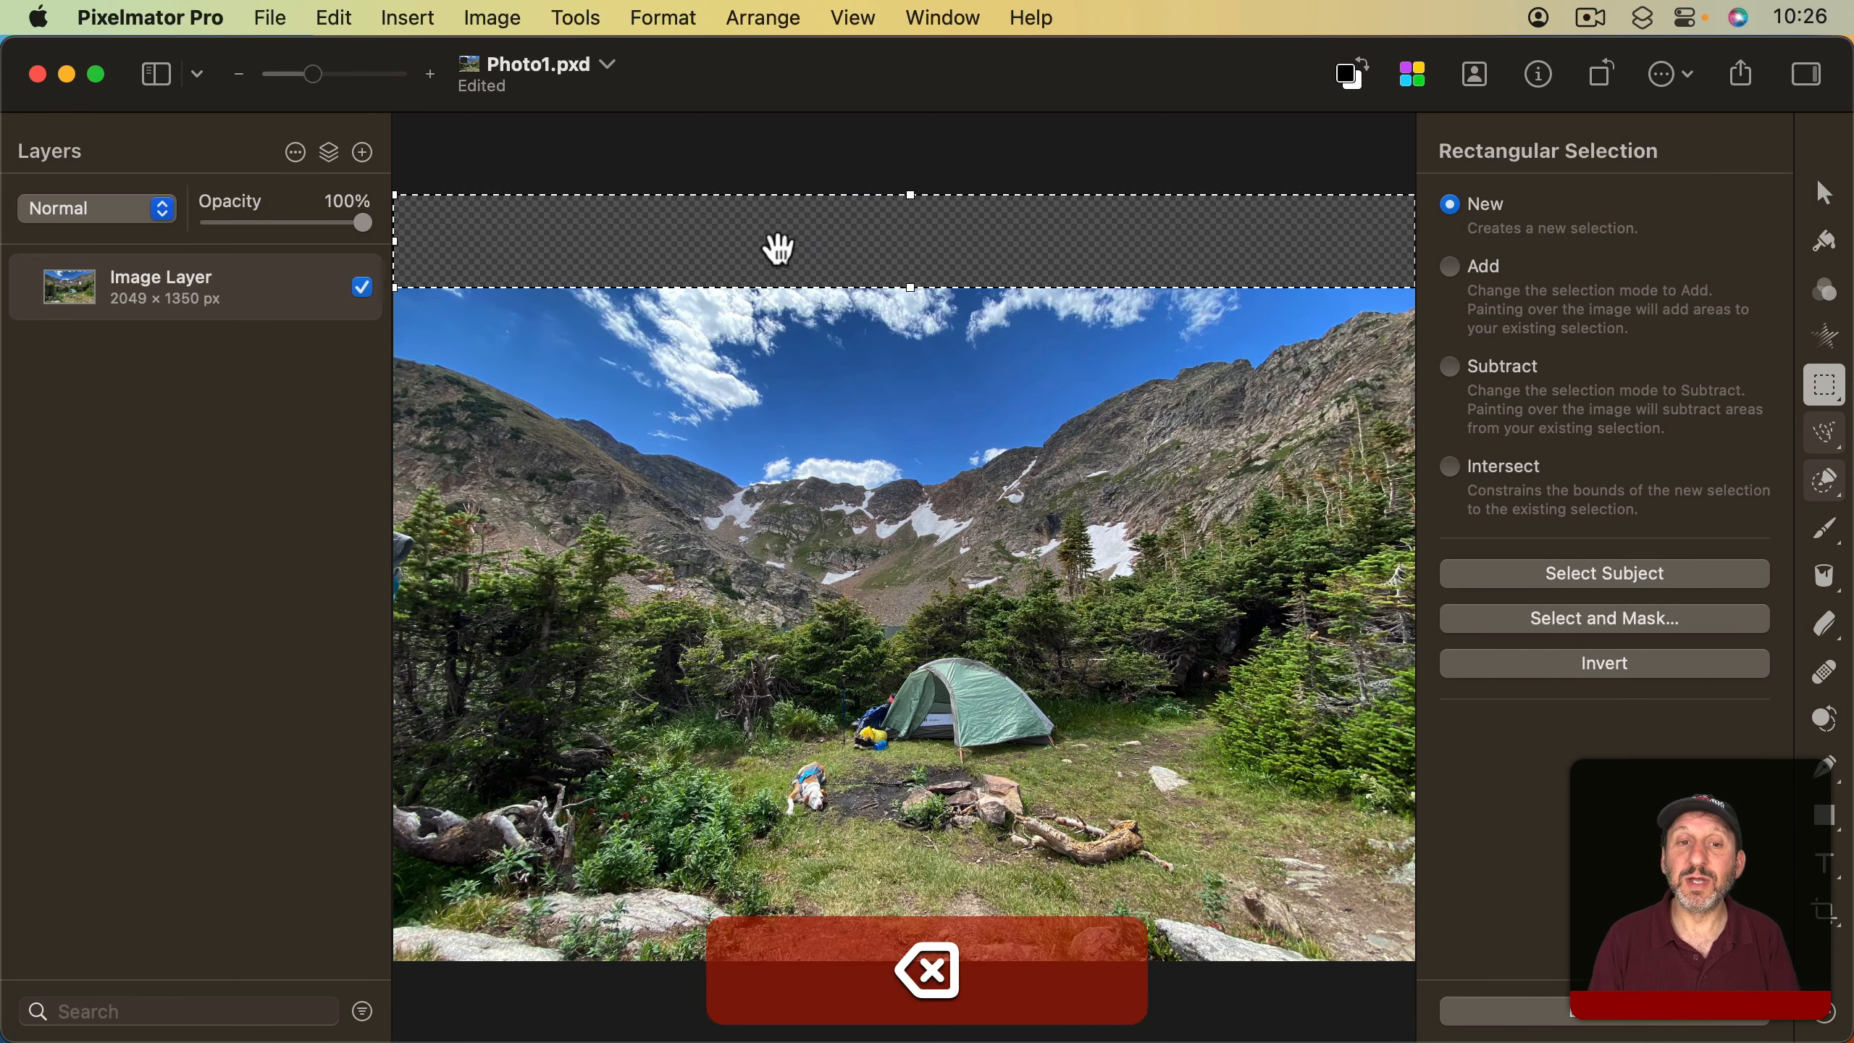
{"action": "key", "text": "super+z"}
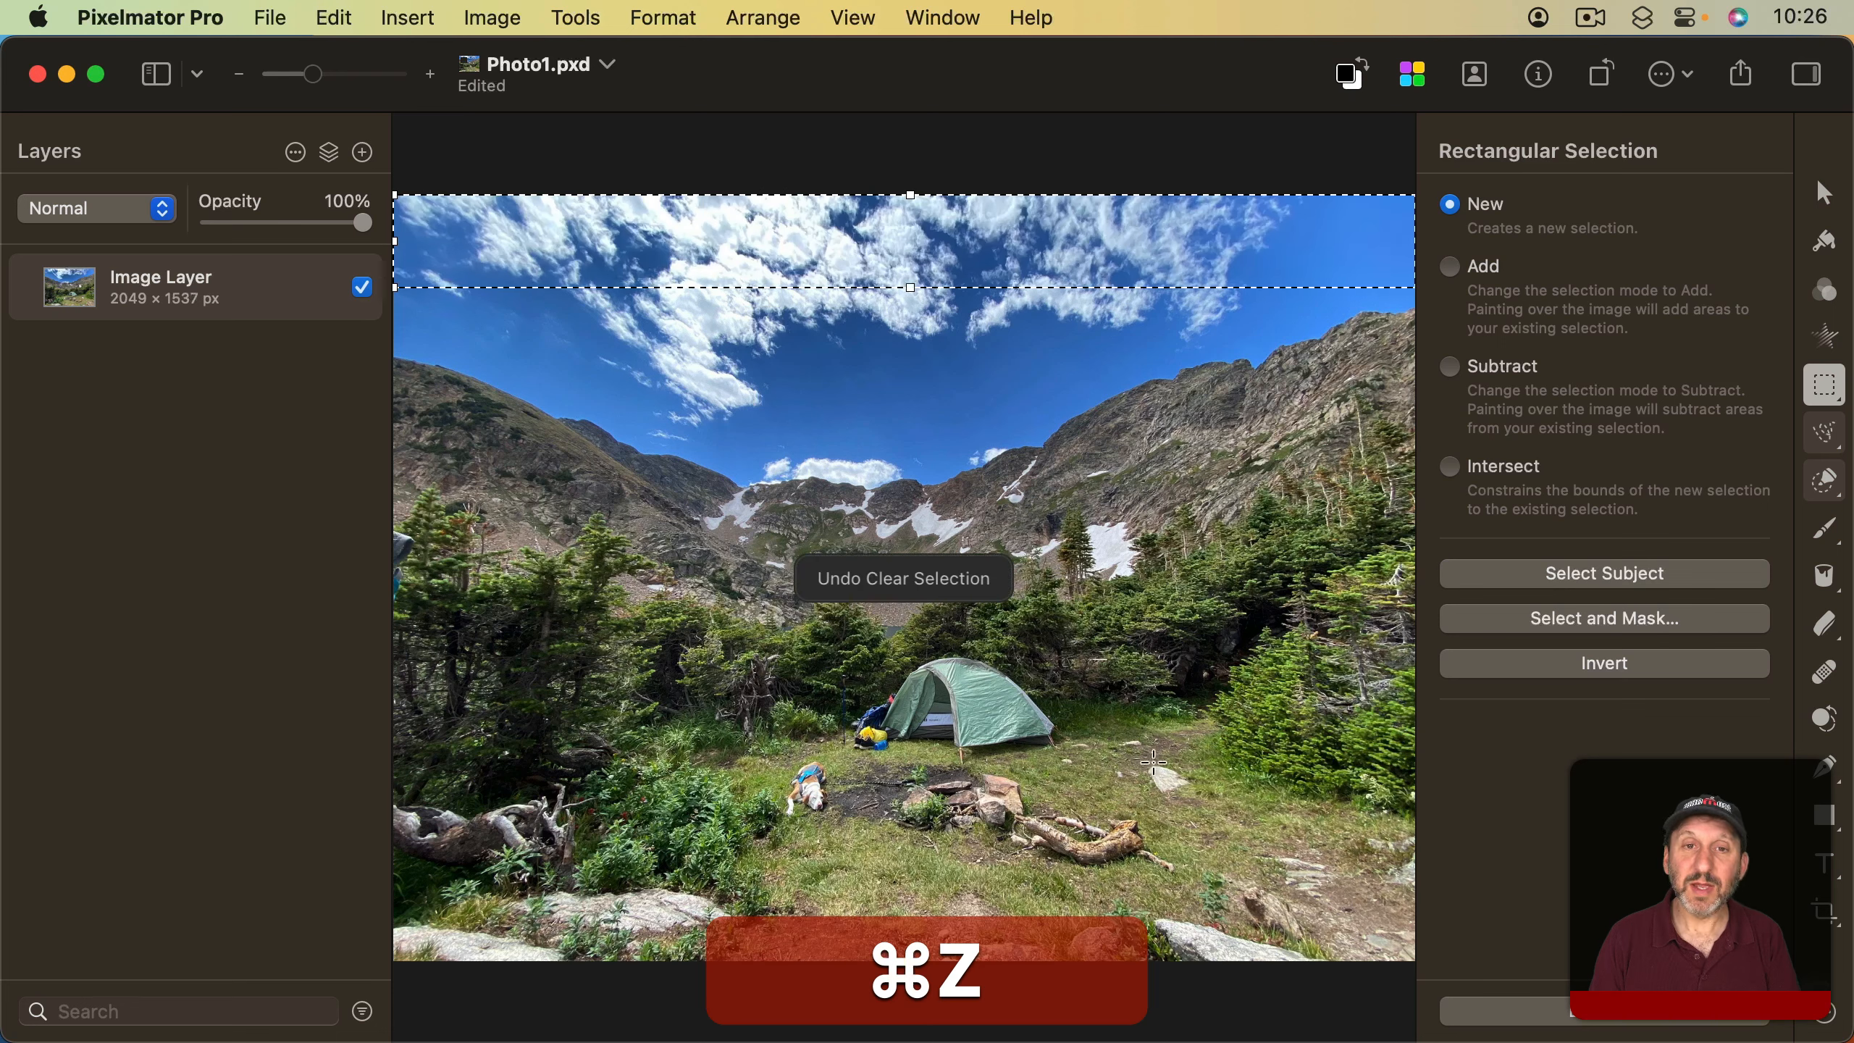
{"action": "left_click", "coordinate": [853, 174]}
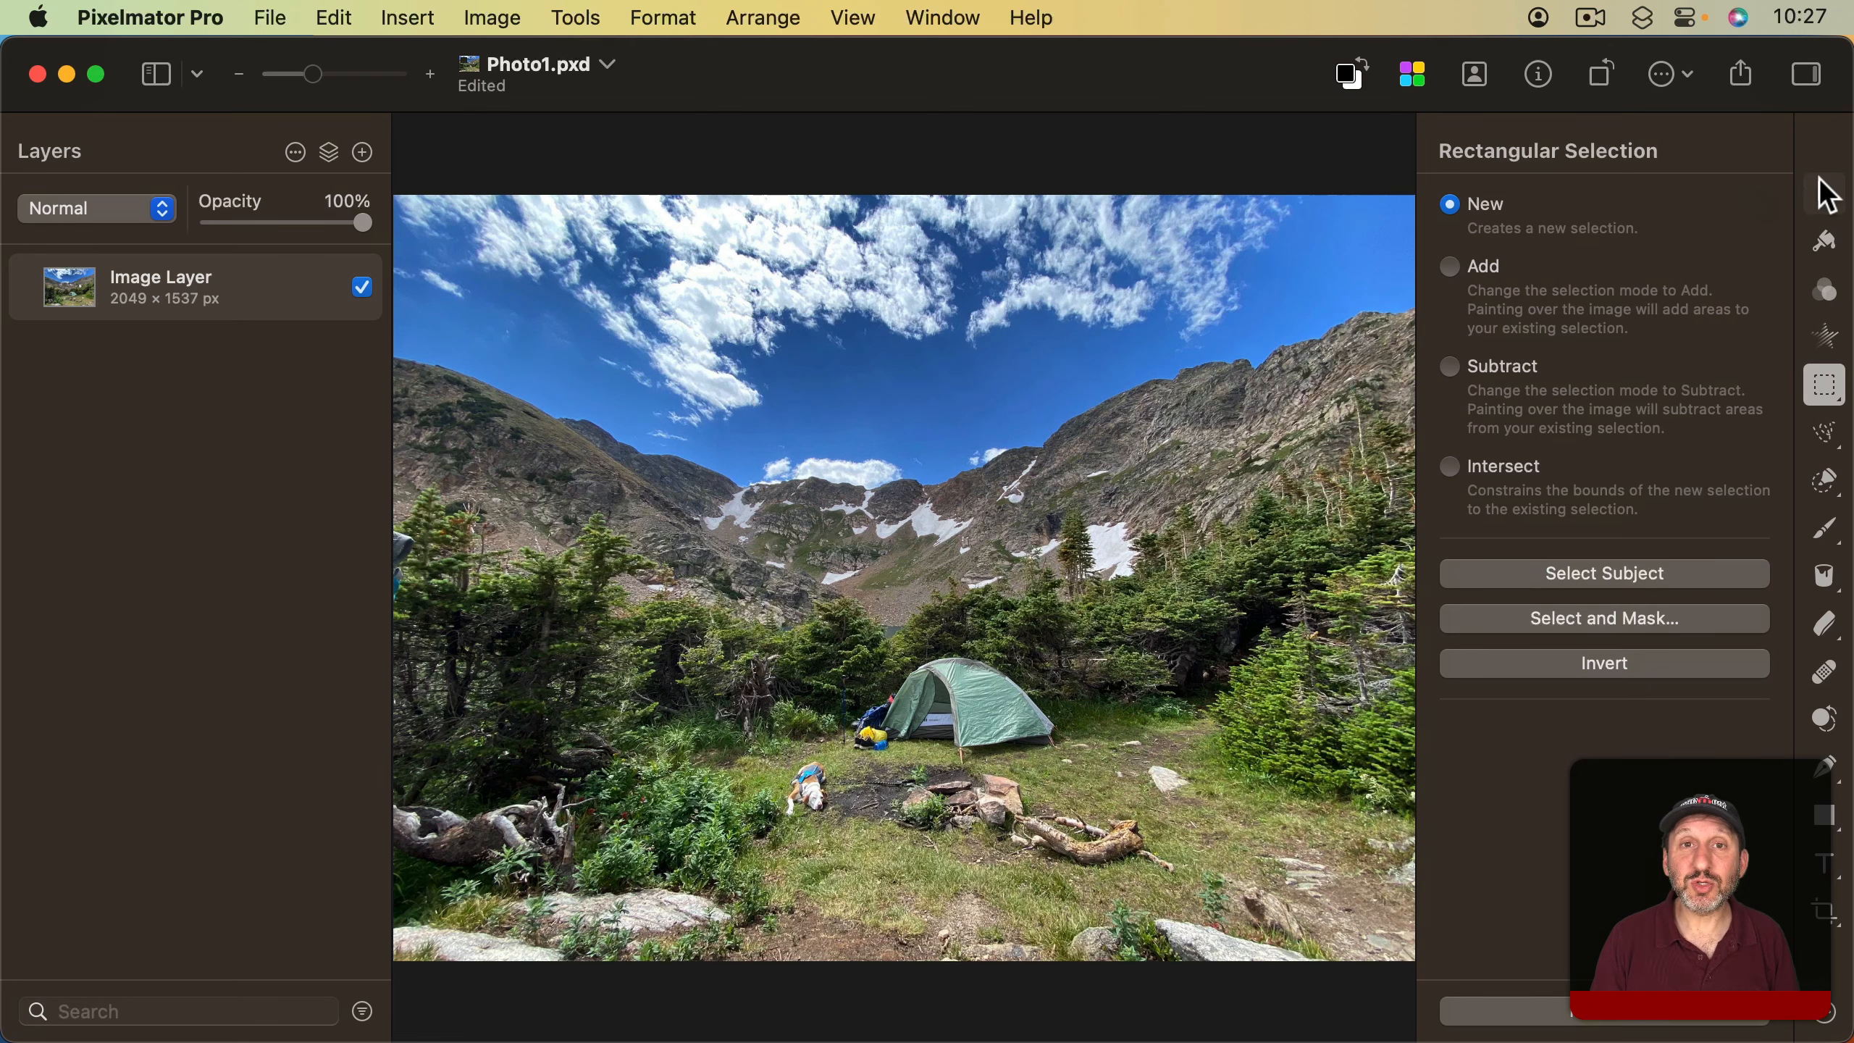
- Draw a blue rounded rectangle with equal sides of about 644 px over the middle of the photo
{"action": "left_click", "coordinate": [1834, 824]}
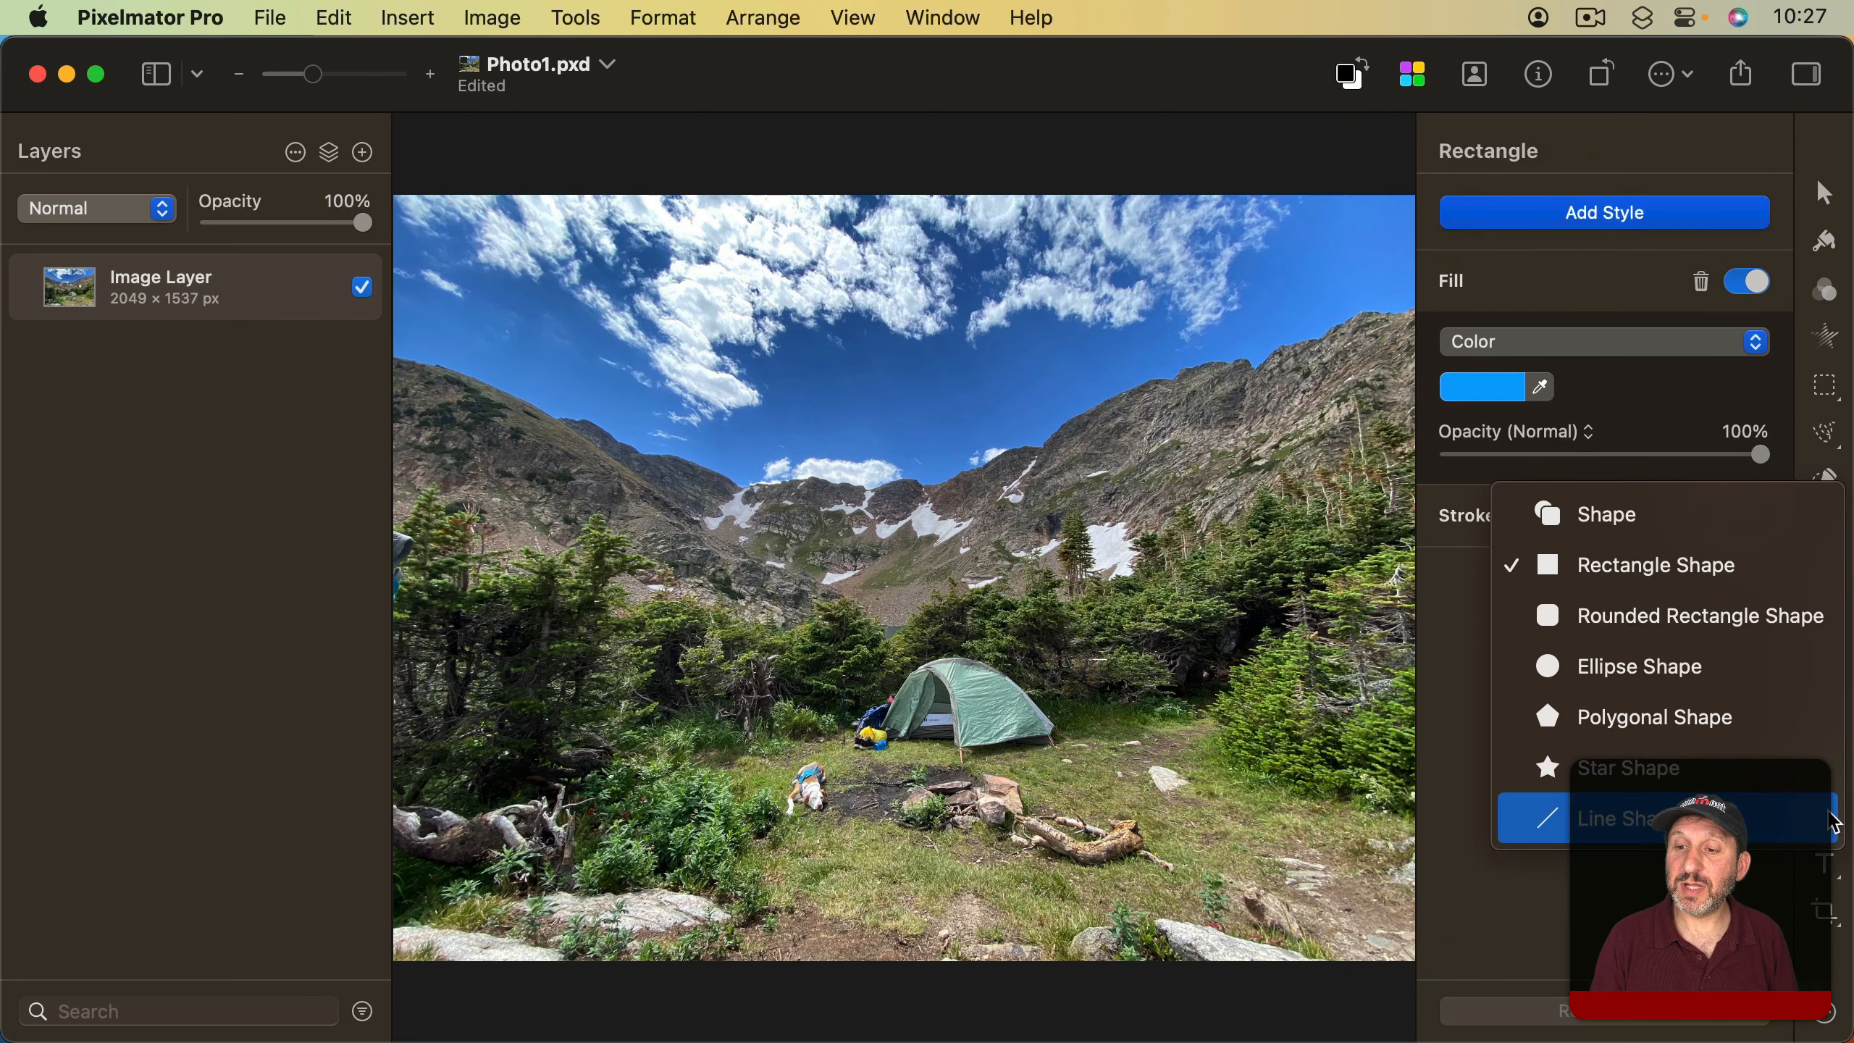
{"action": "left_click", "coordinate": [1778, 644]}
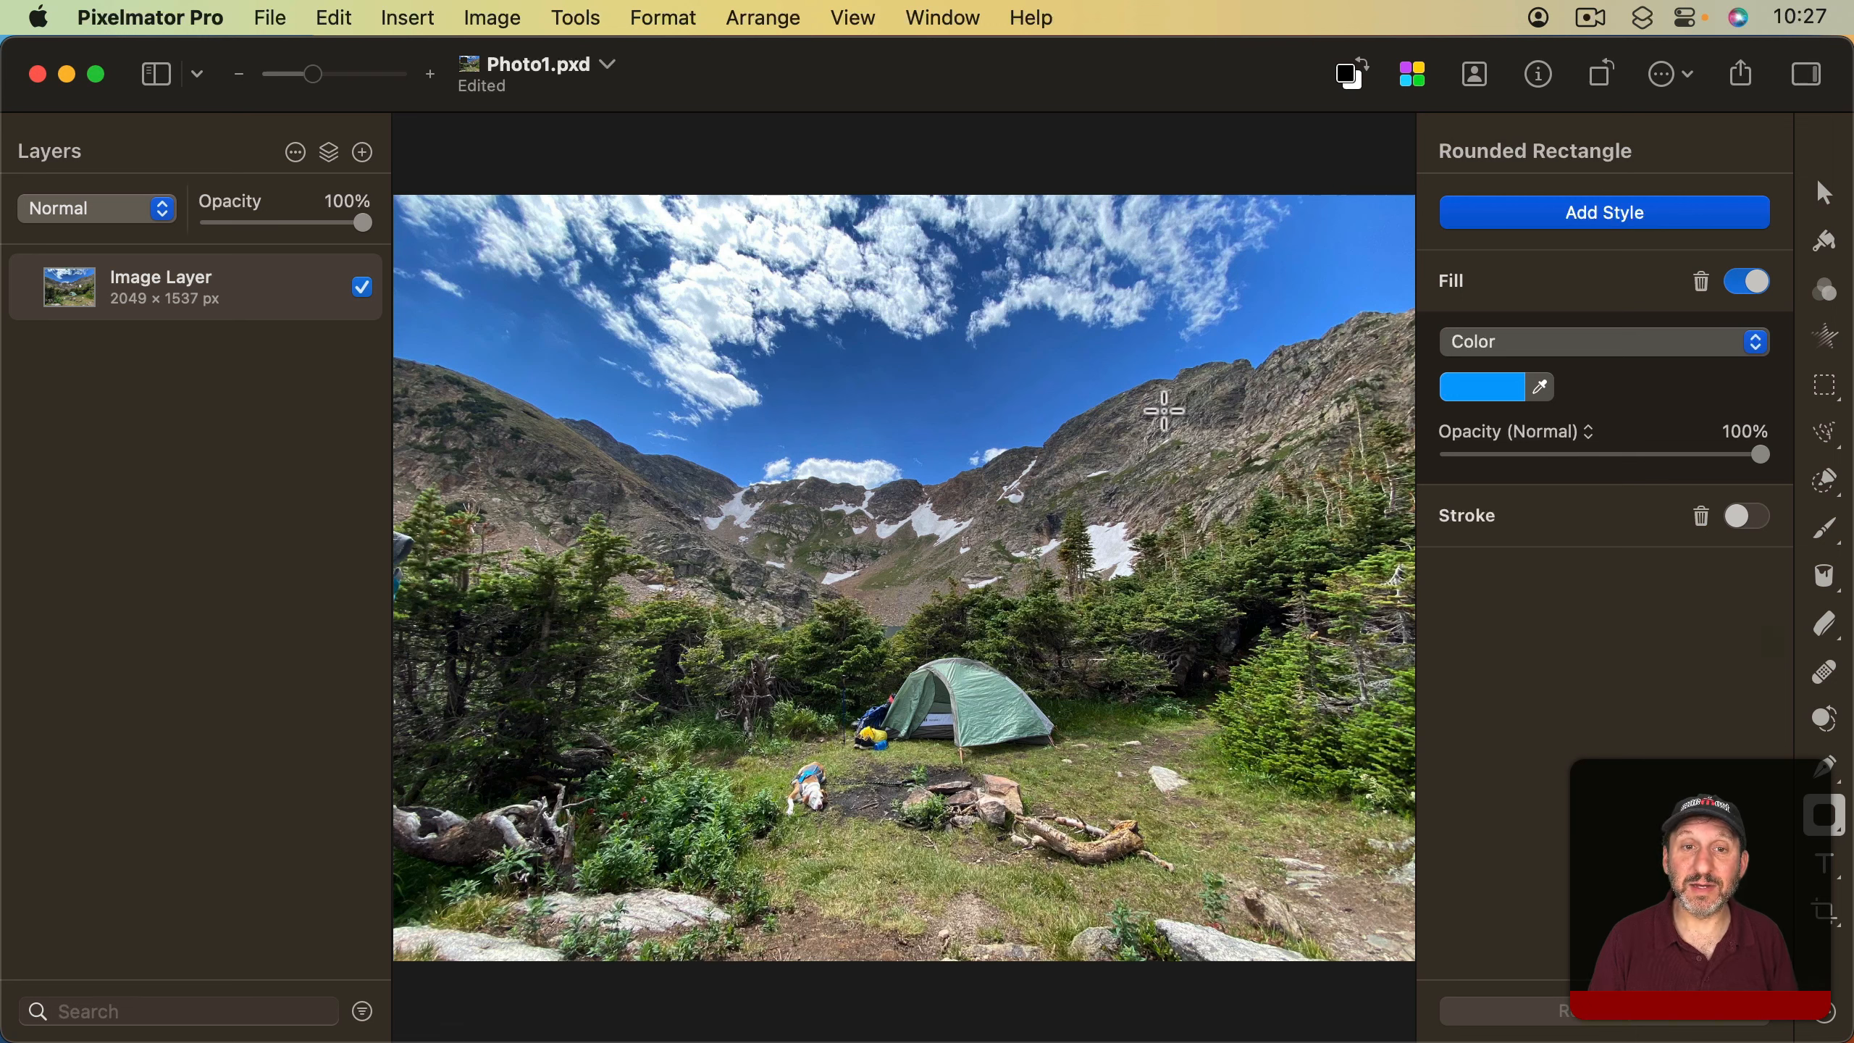
{"action": "left_click_drag", "start_coordinate": [681, 382], "coordinate": [1029, 705]}
{"action": "key", "text": "shift"}
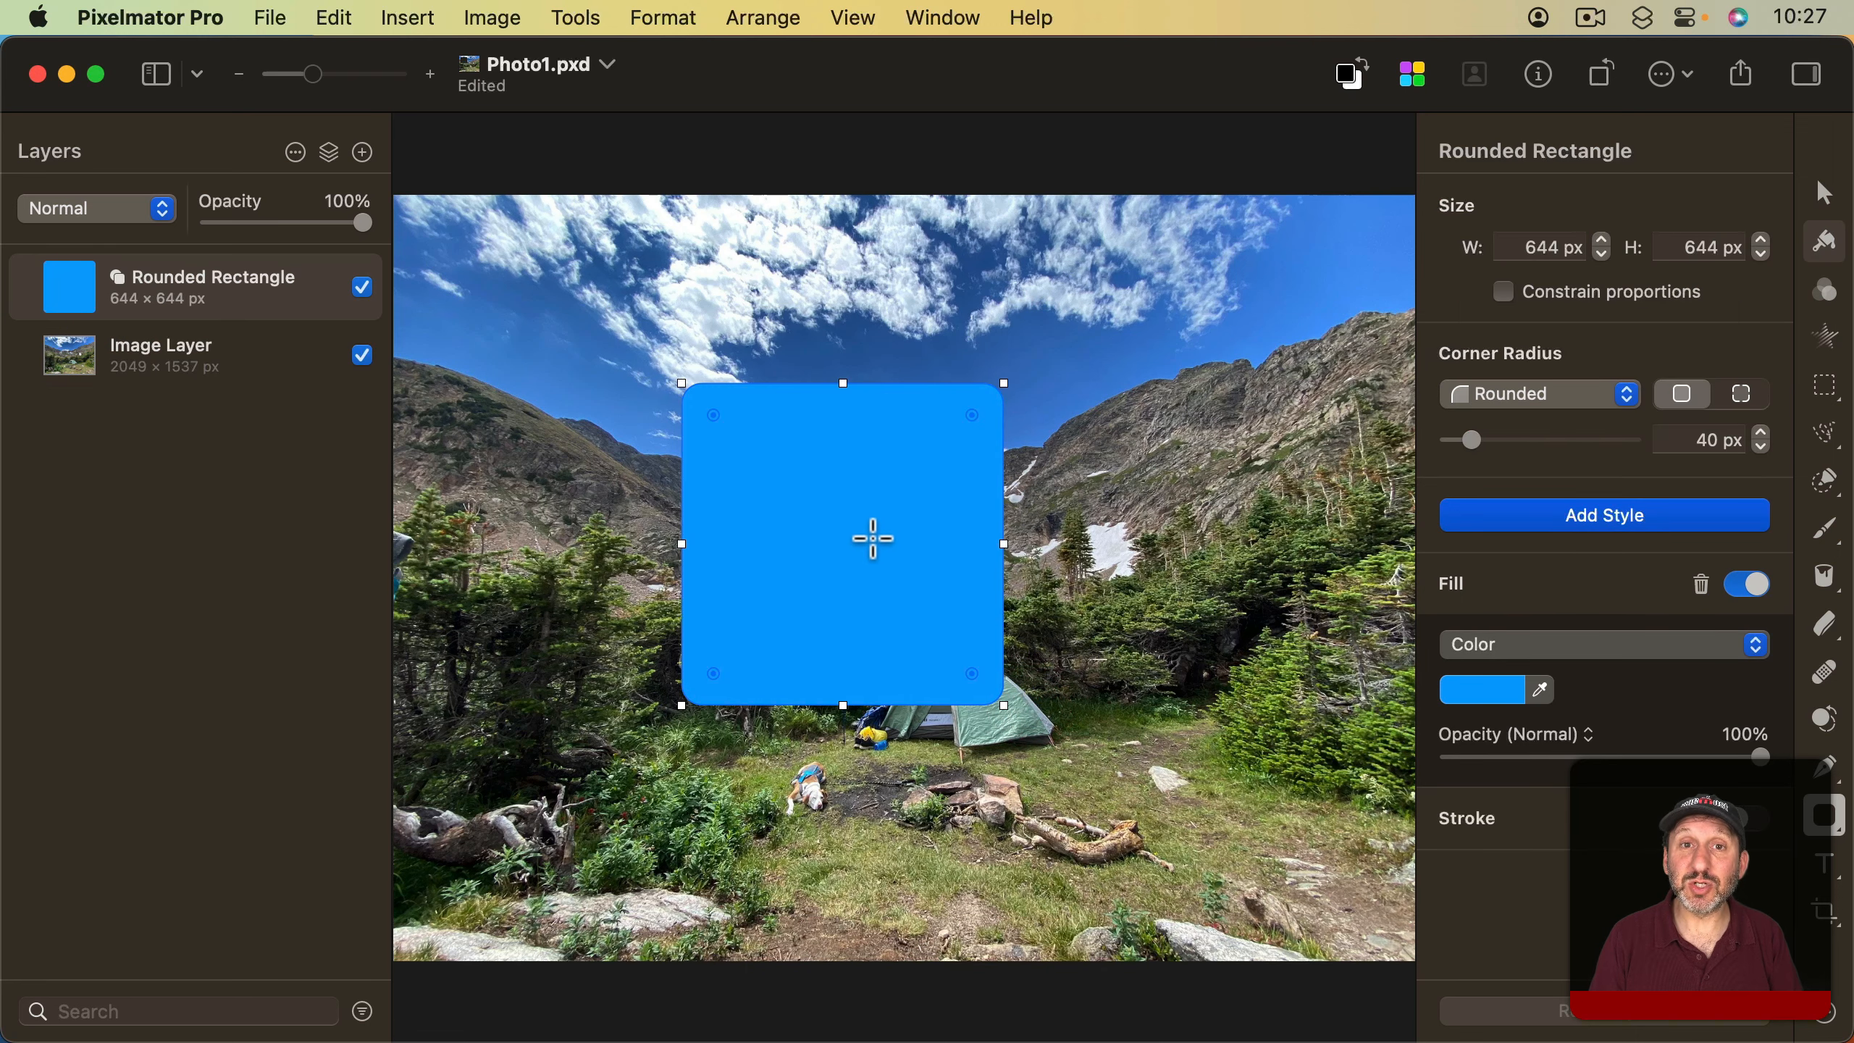
- Move the rounded rectangle over the tent to about X 703 px, Y 715 px, and place its layer below the photo layer
{"action": "left_click", "coordinate": [1823, 194]}
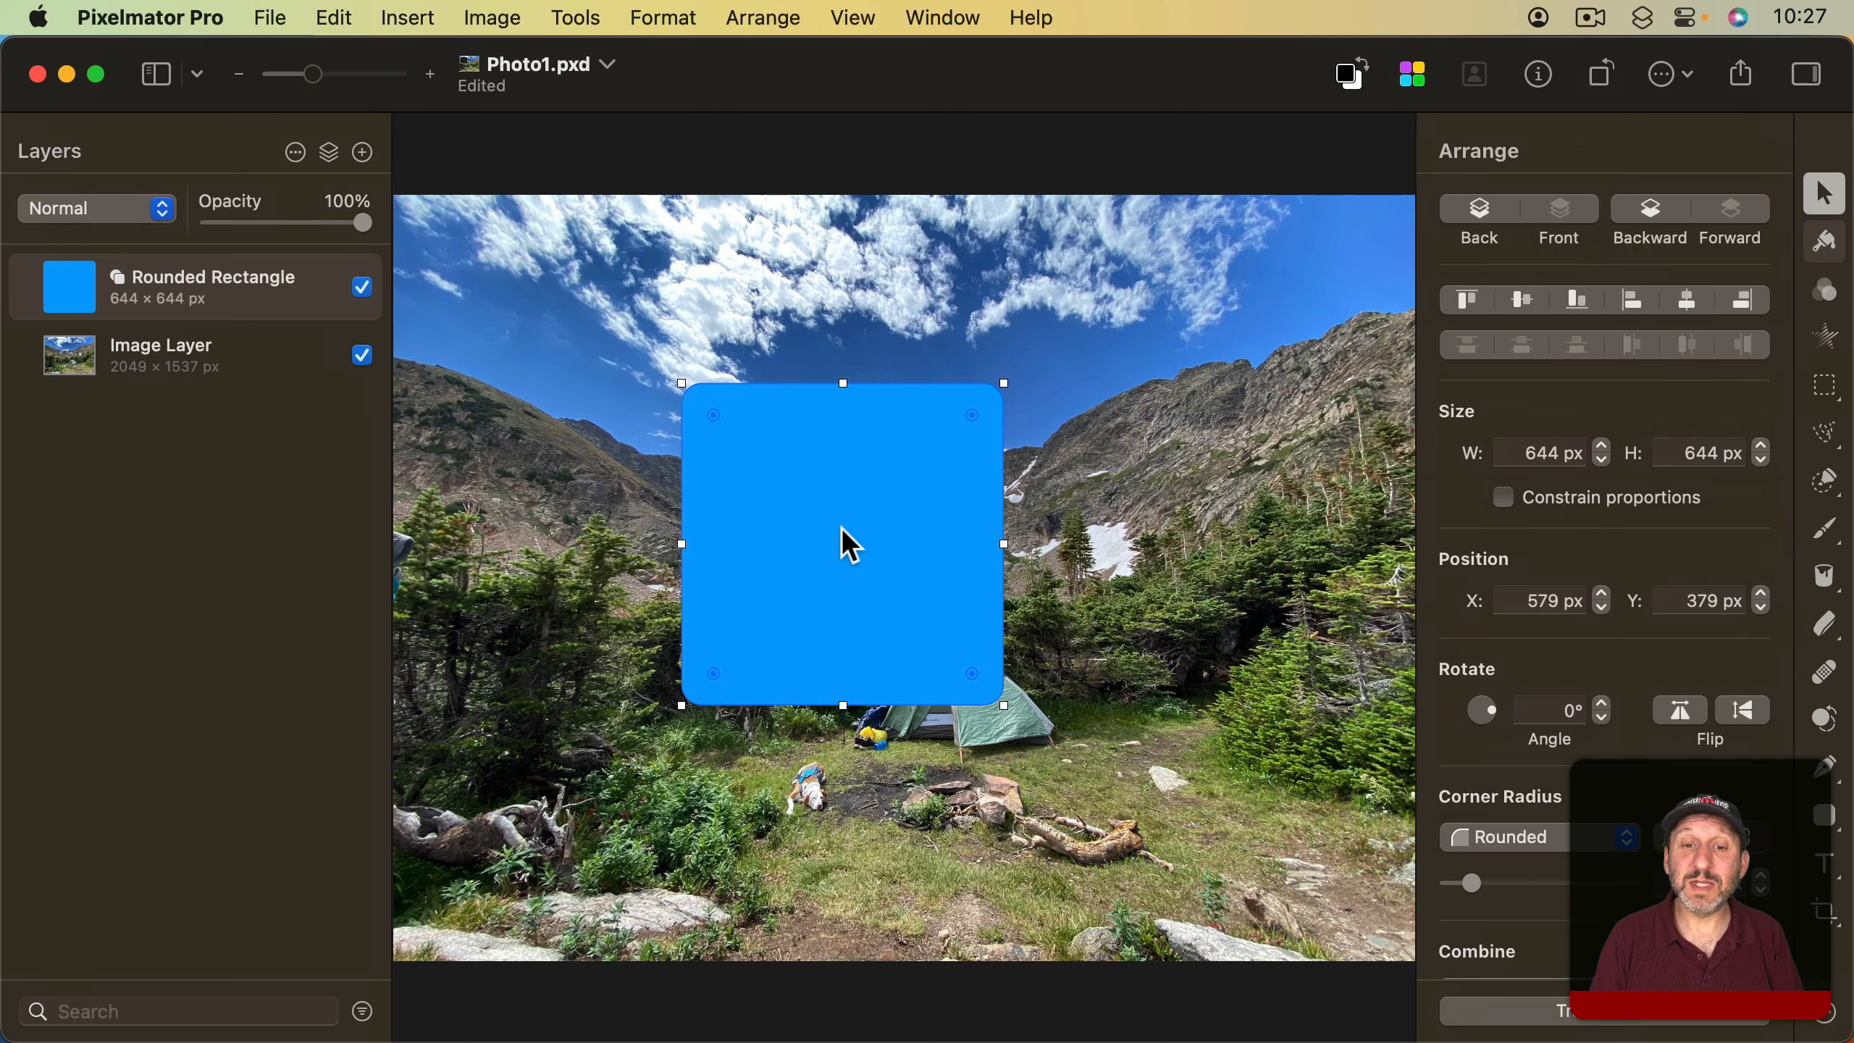
{"action": "left_click_drag", "start_coordinate": [835, 509], "coordinate": [886, 677]}
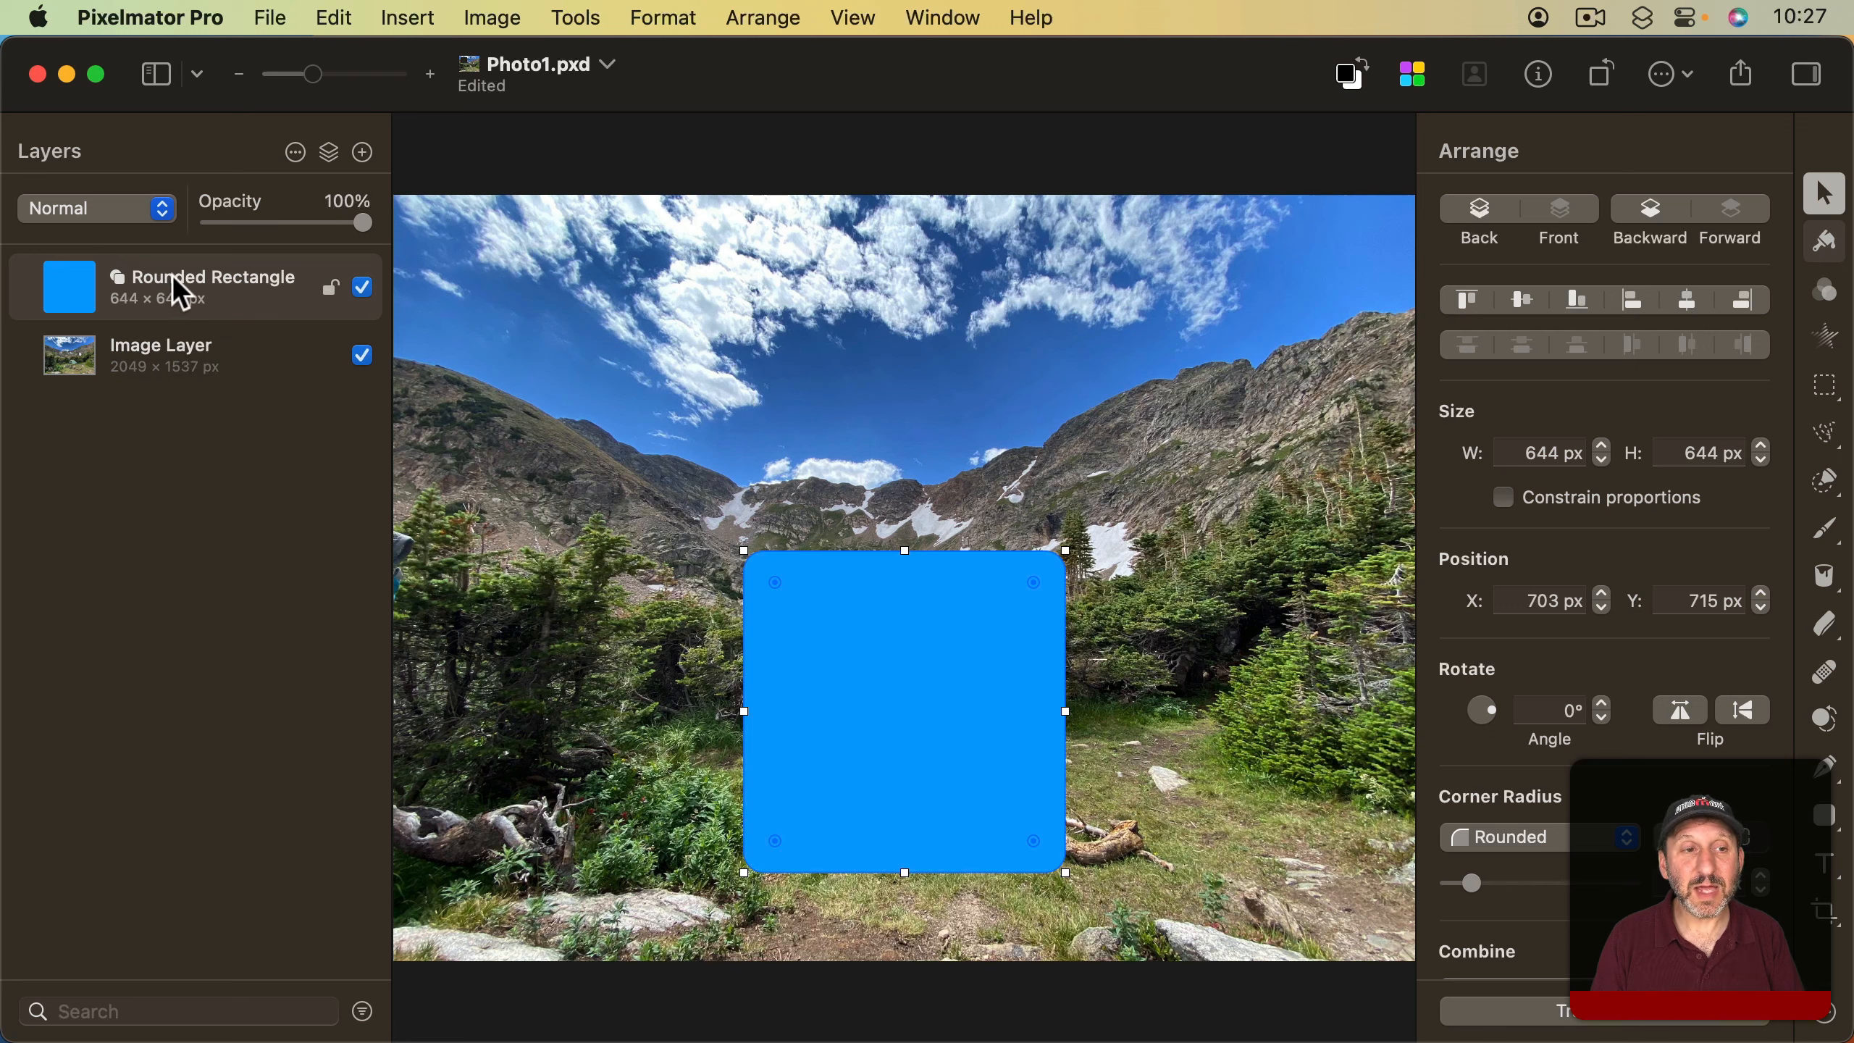
{"action": "left_click_drag", "start_coordinate": [179, 290], "coordinate": [179, 372]}
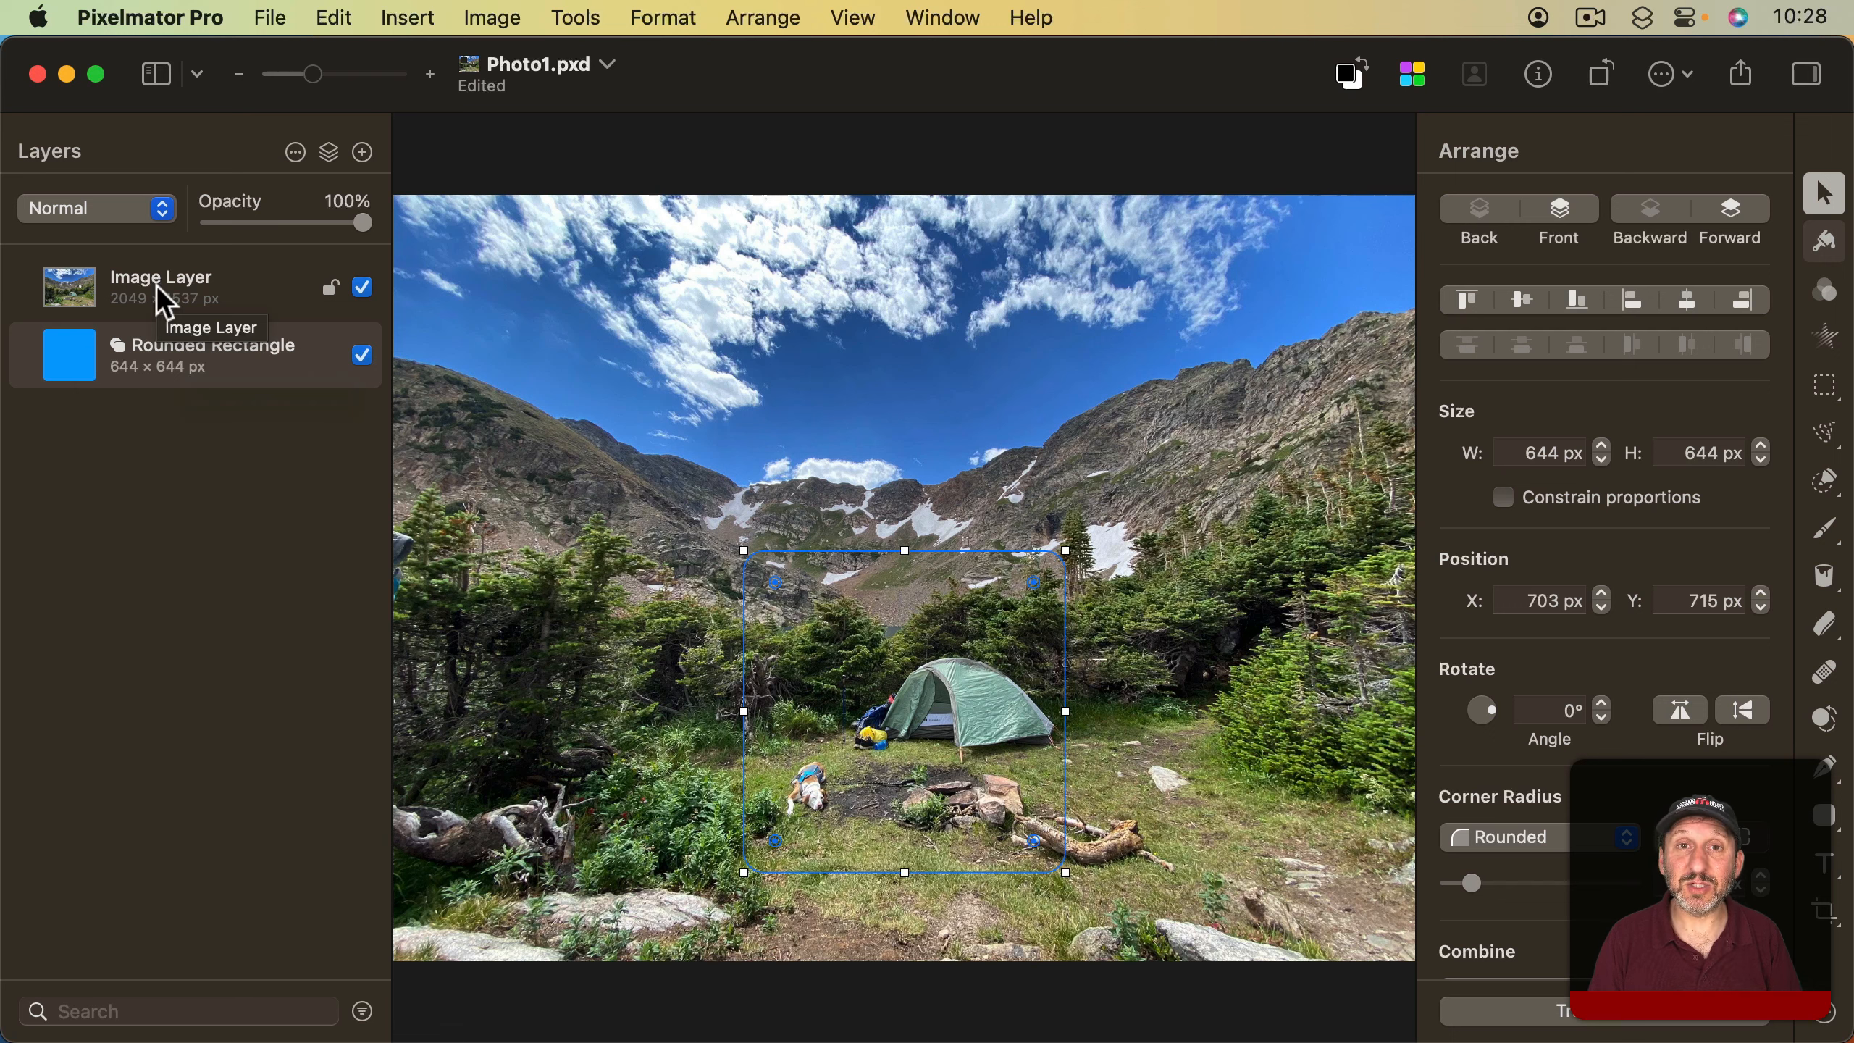
- Create a clipping mask that clips the photo layer to the rounded rectangle below it
{"action": "left_click", "coordinate": [80, 289]}
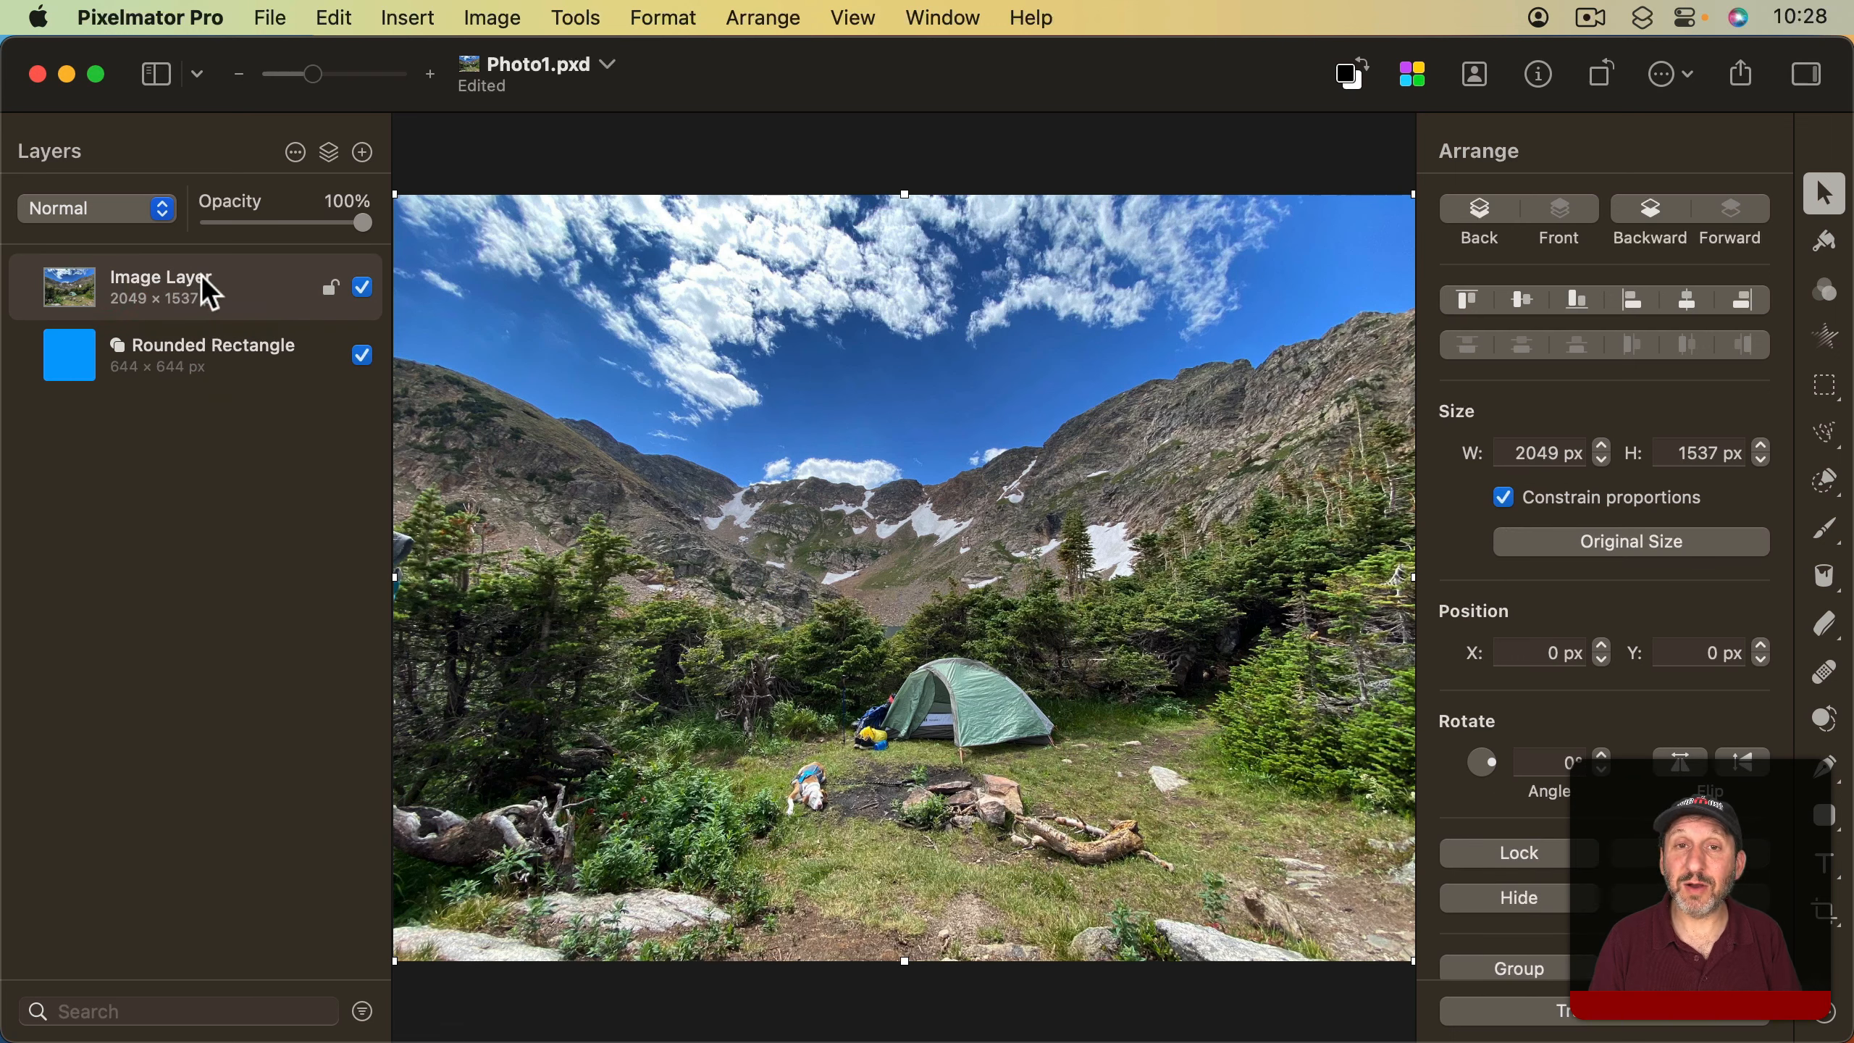
{"action": "left_click", "coordinate": [671, 25]}
{"action": "mouse_move", "coordinate": [707, 289]}
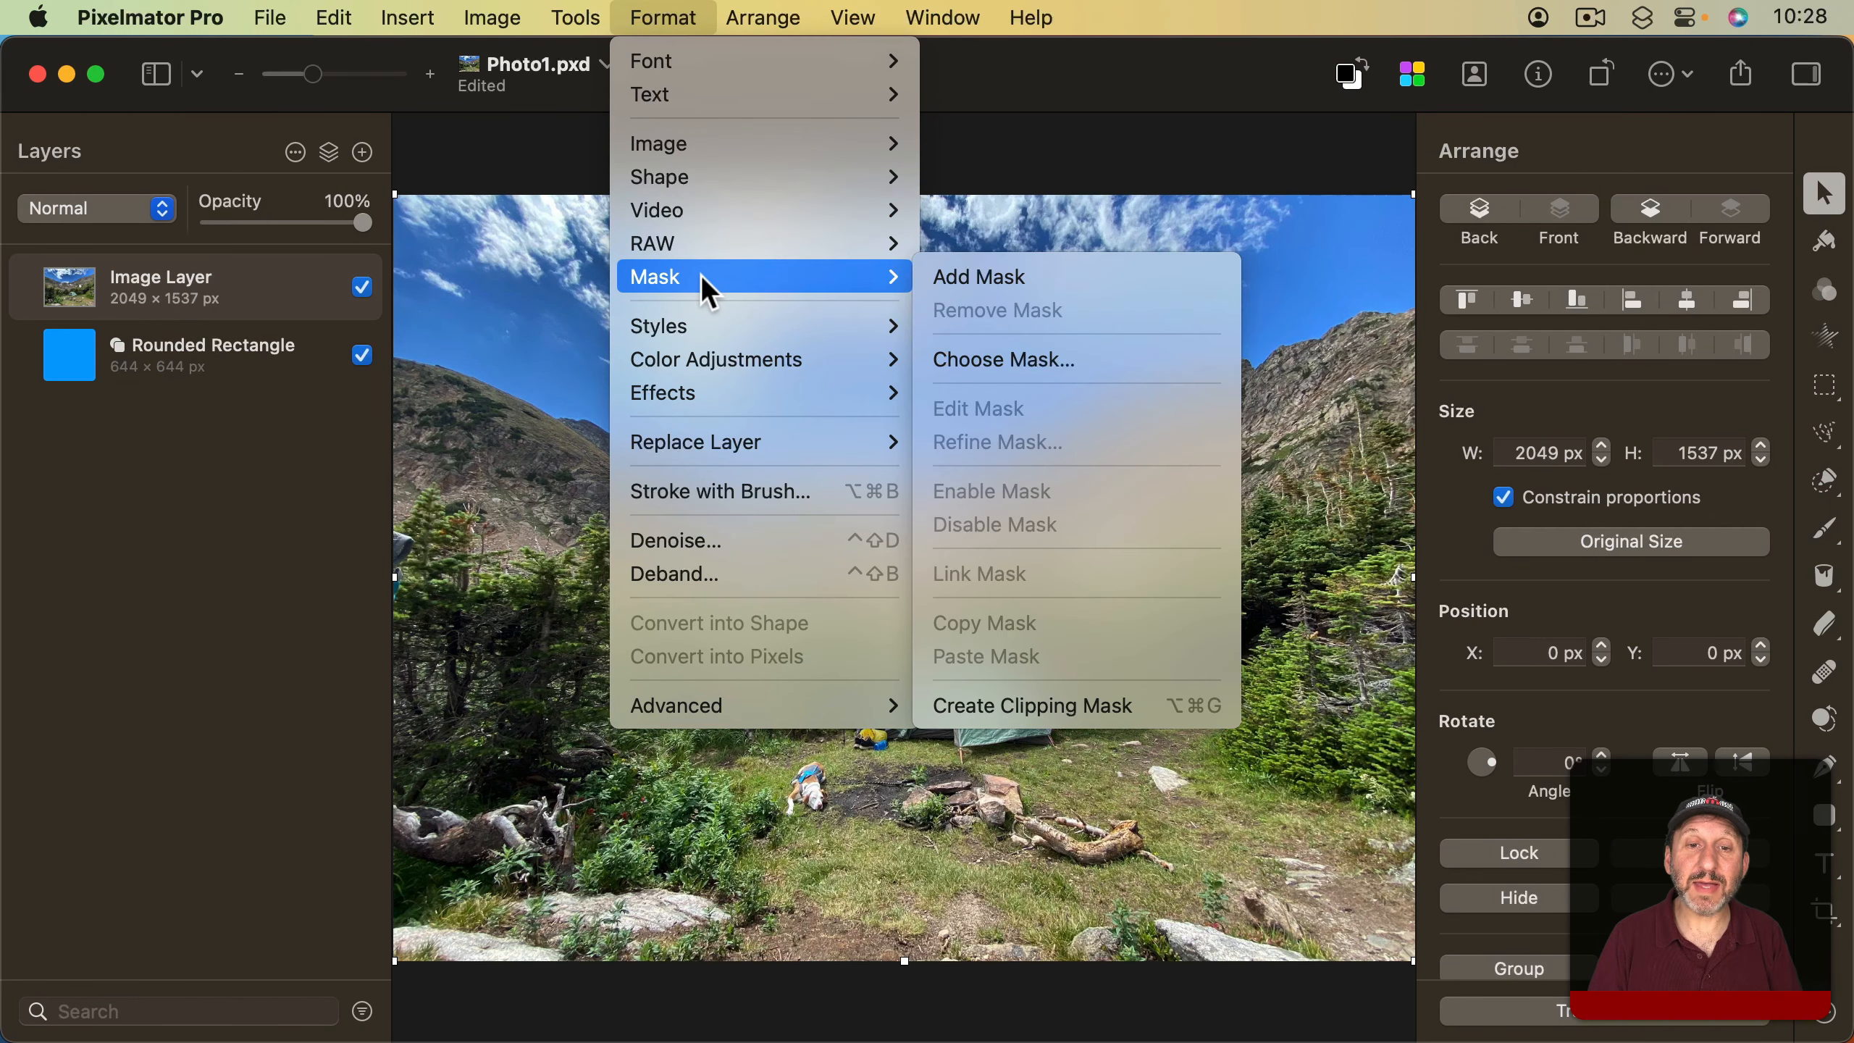
{"action": "left_click", "coordinate": [1019, 706]}
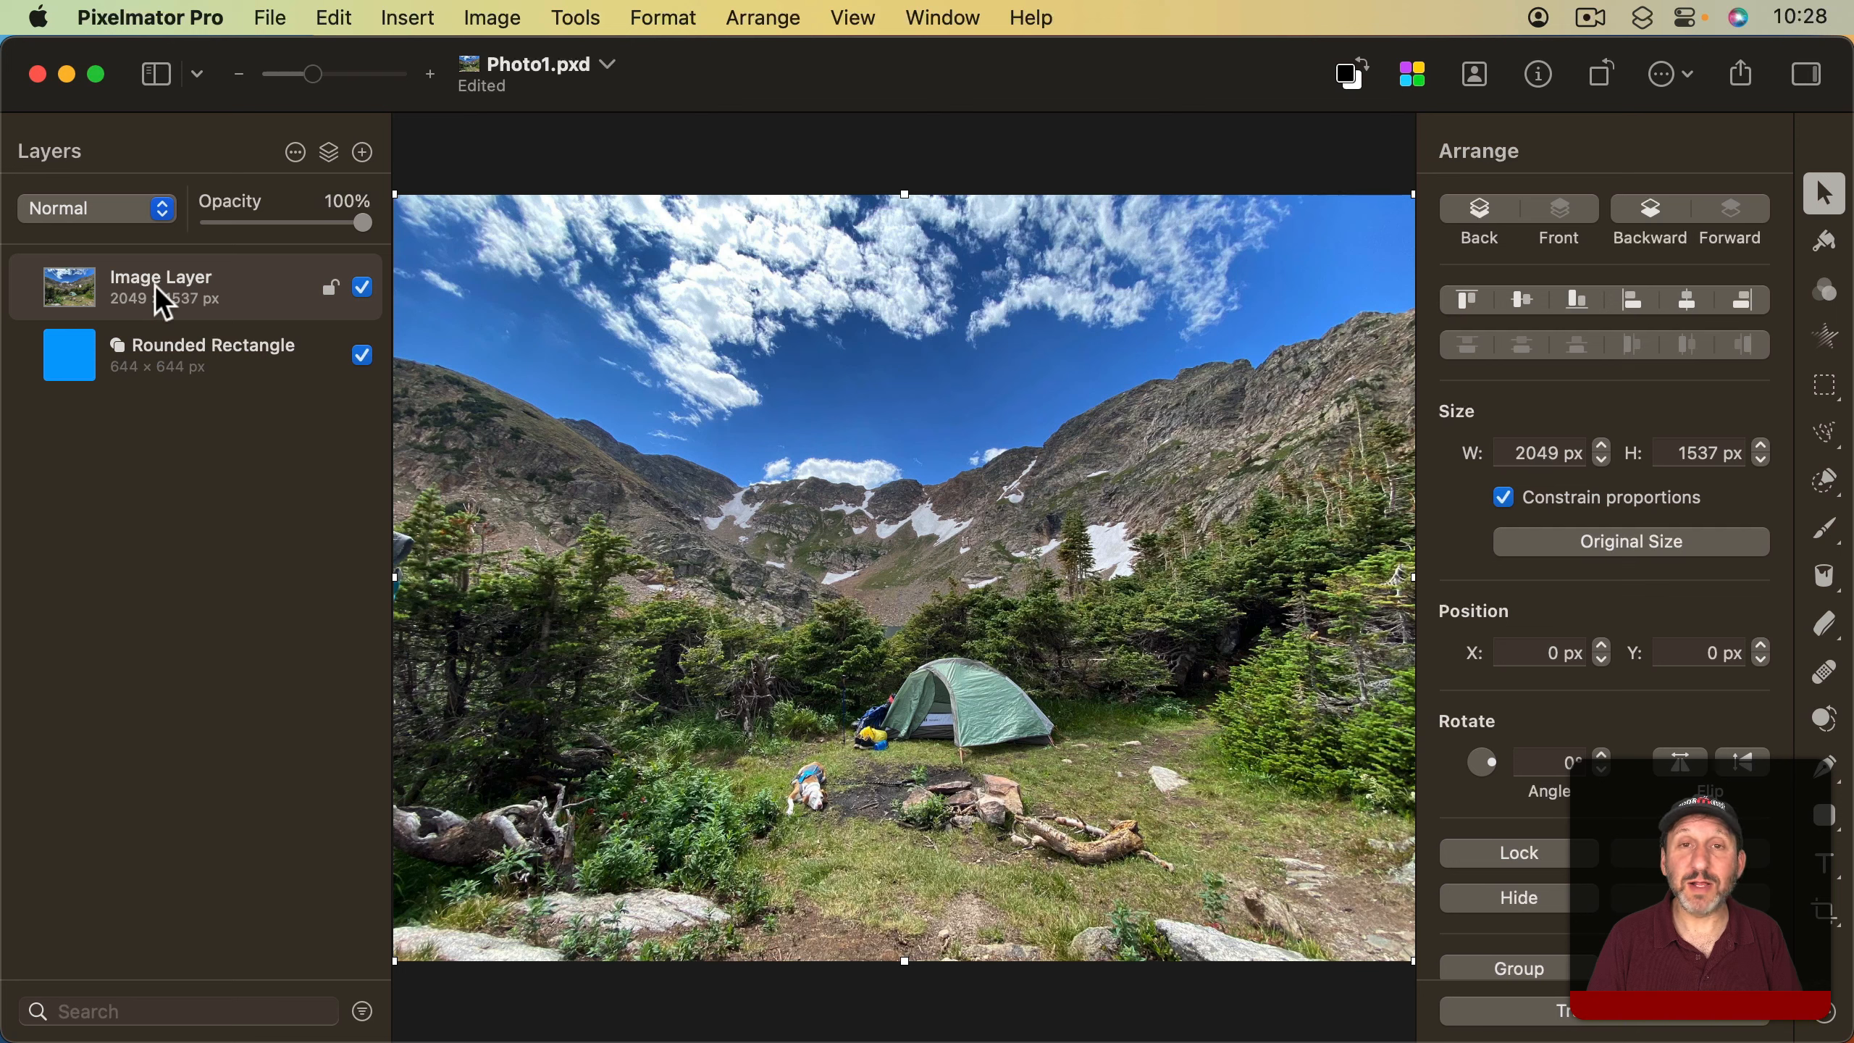
{"action": "left_click", "coordinate": [156, 286], "text": "ctrl"}
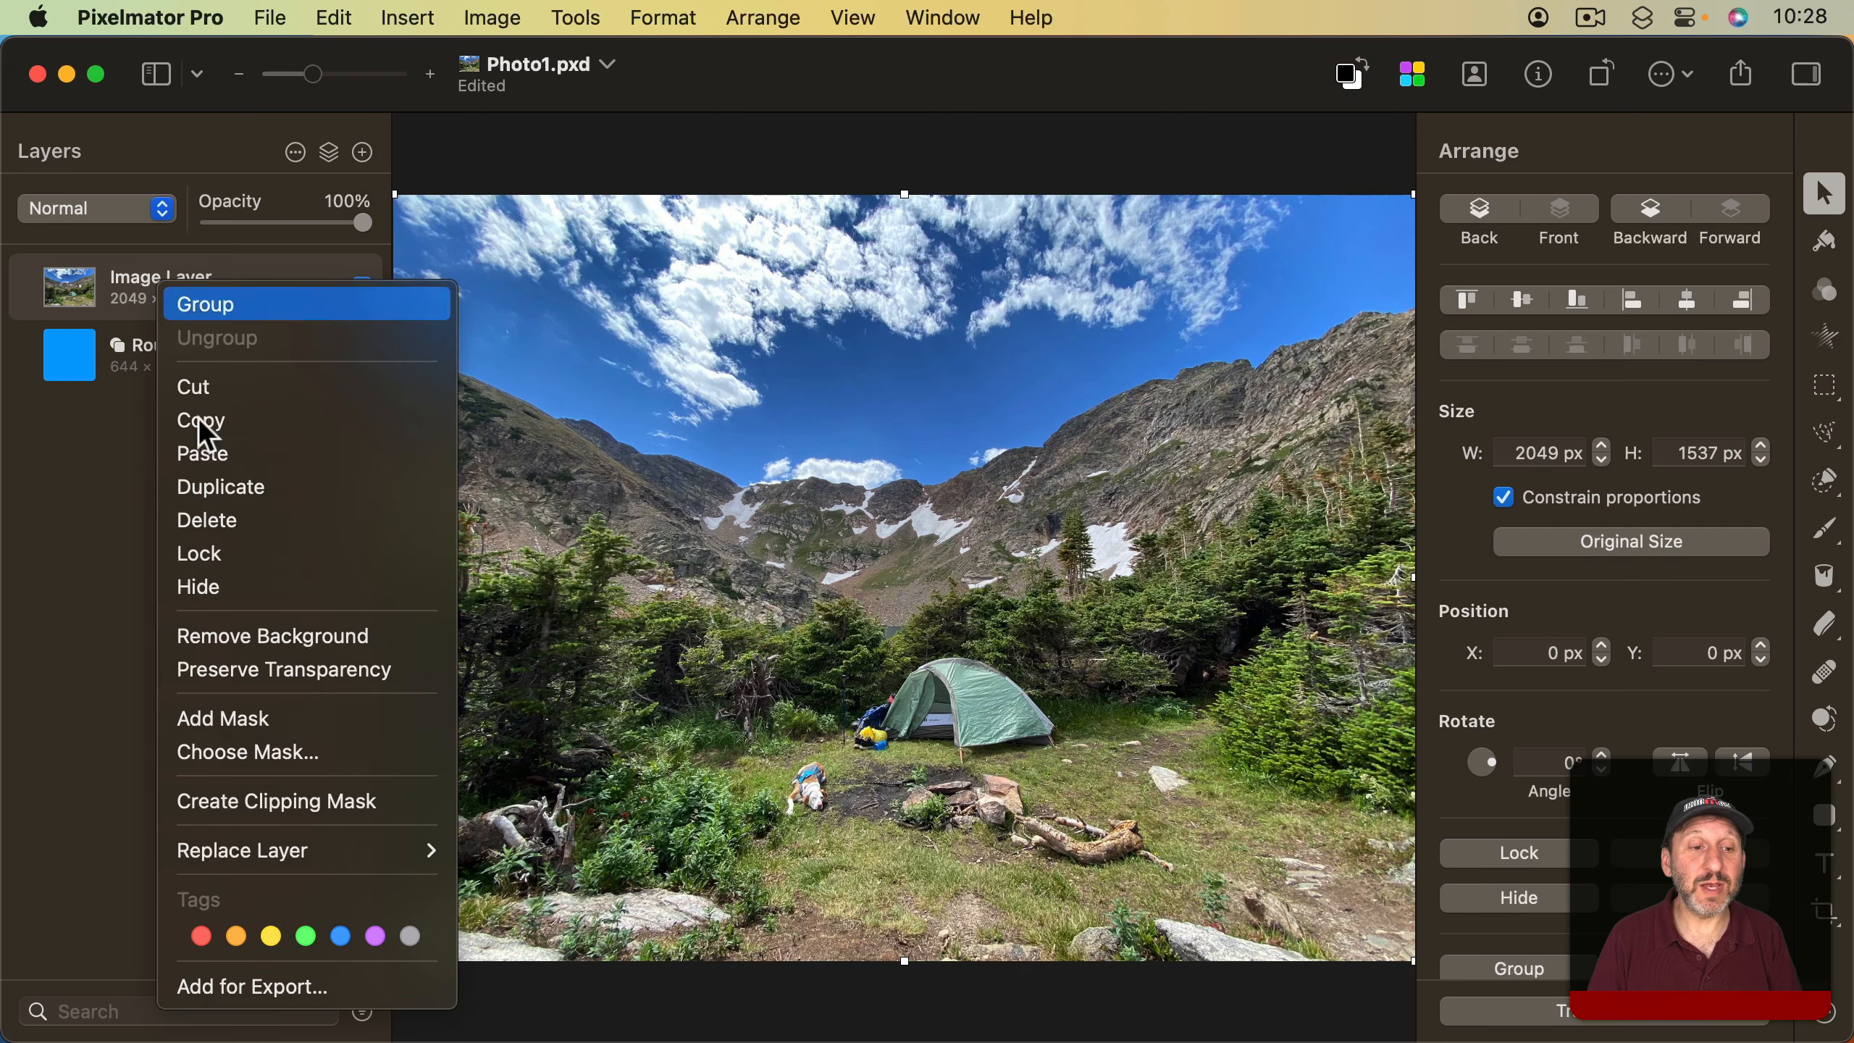
{"action": "left_click", "coordinate": [284, 802]}
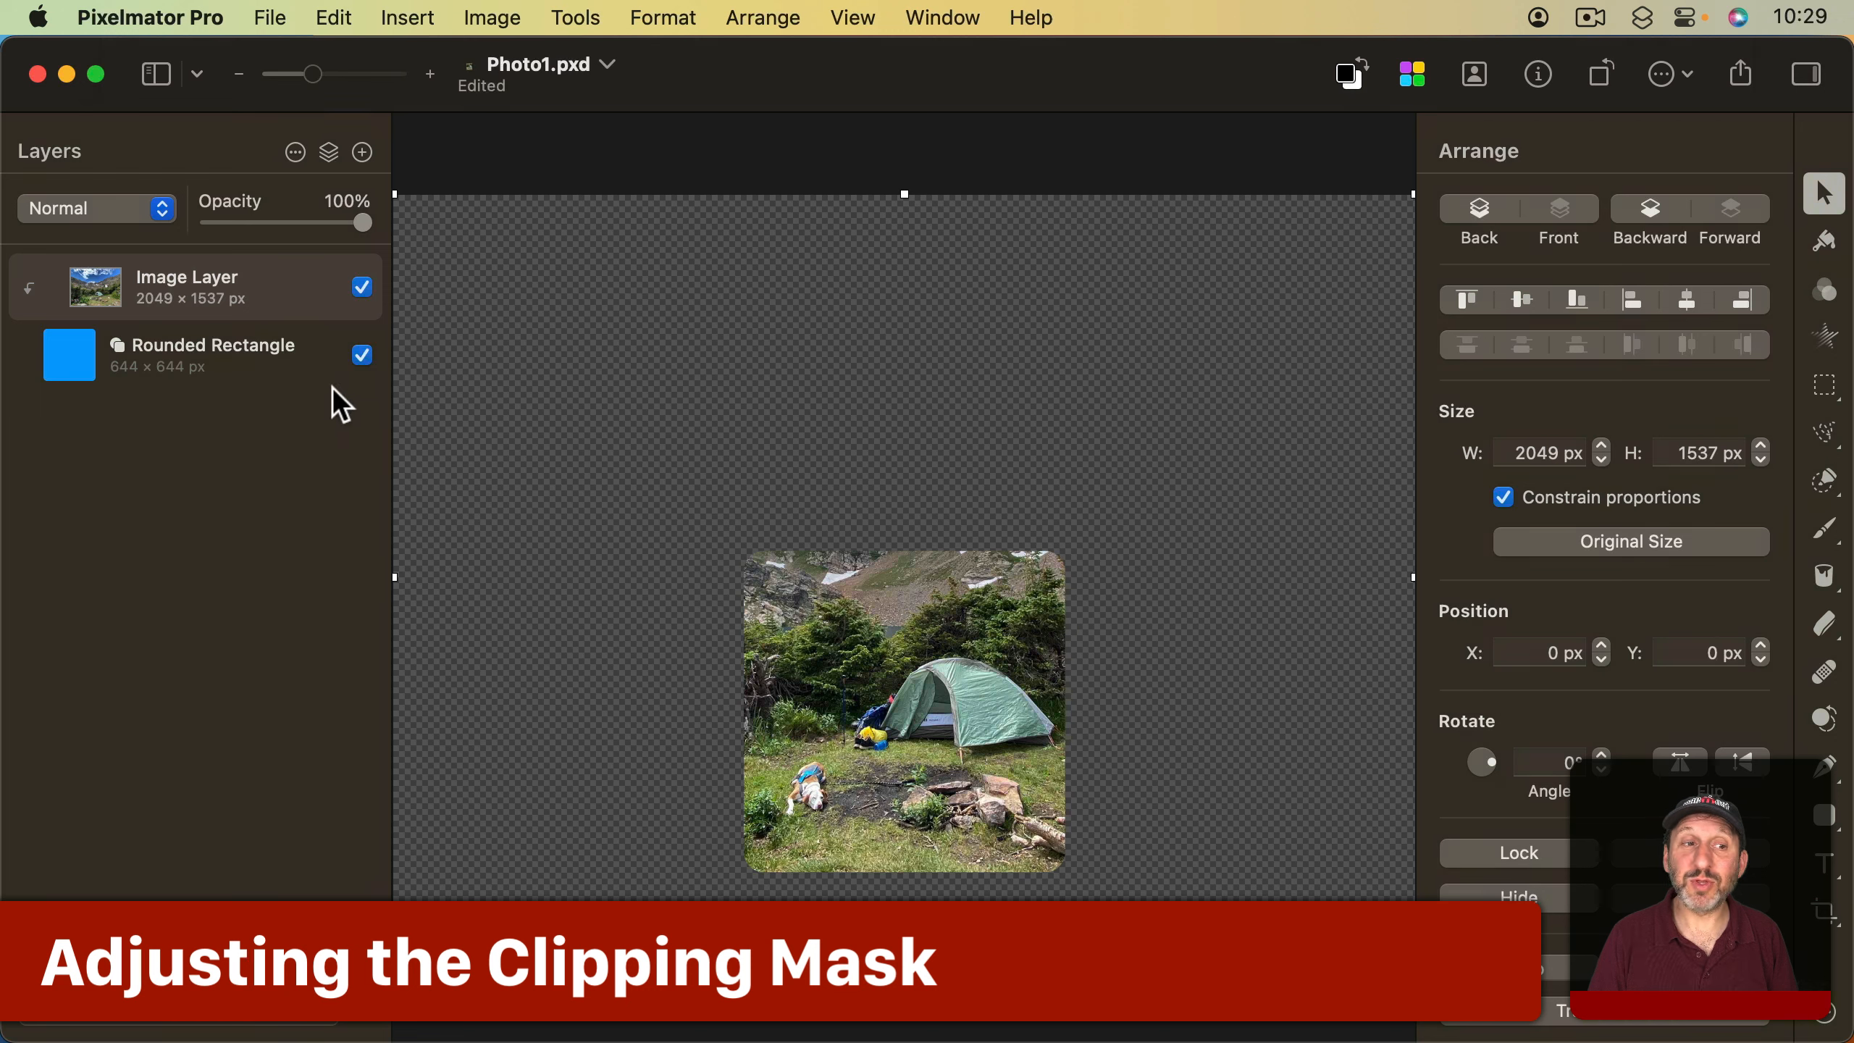
- Try enlarging the masking rounded rectangle from its upper-left corner, undo the resize, and increase its corner radius
{"action": "left_click", "coordinate": [190, 387]}
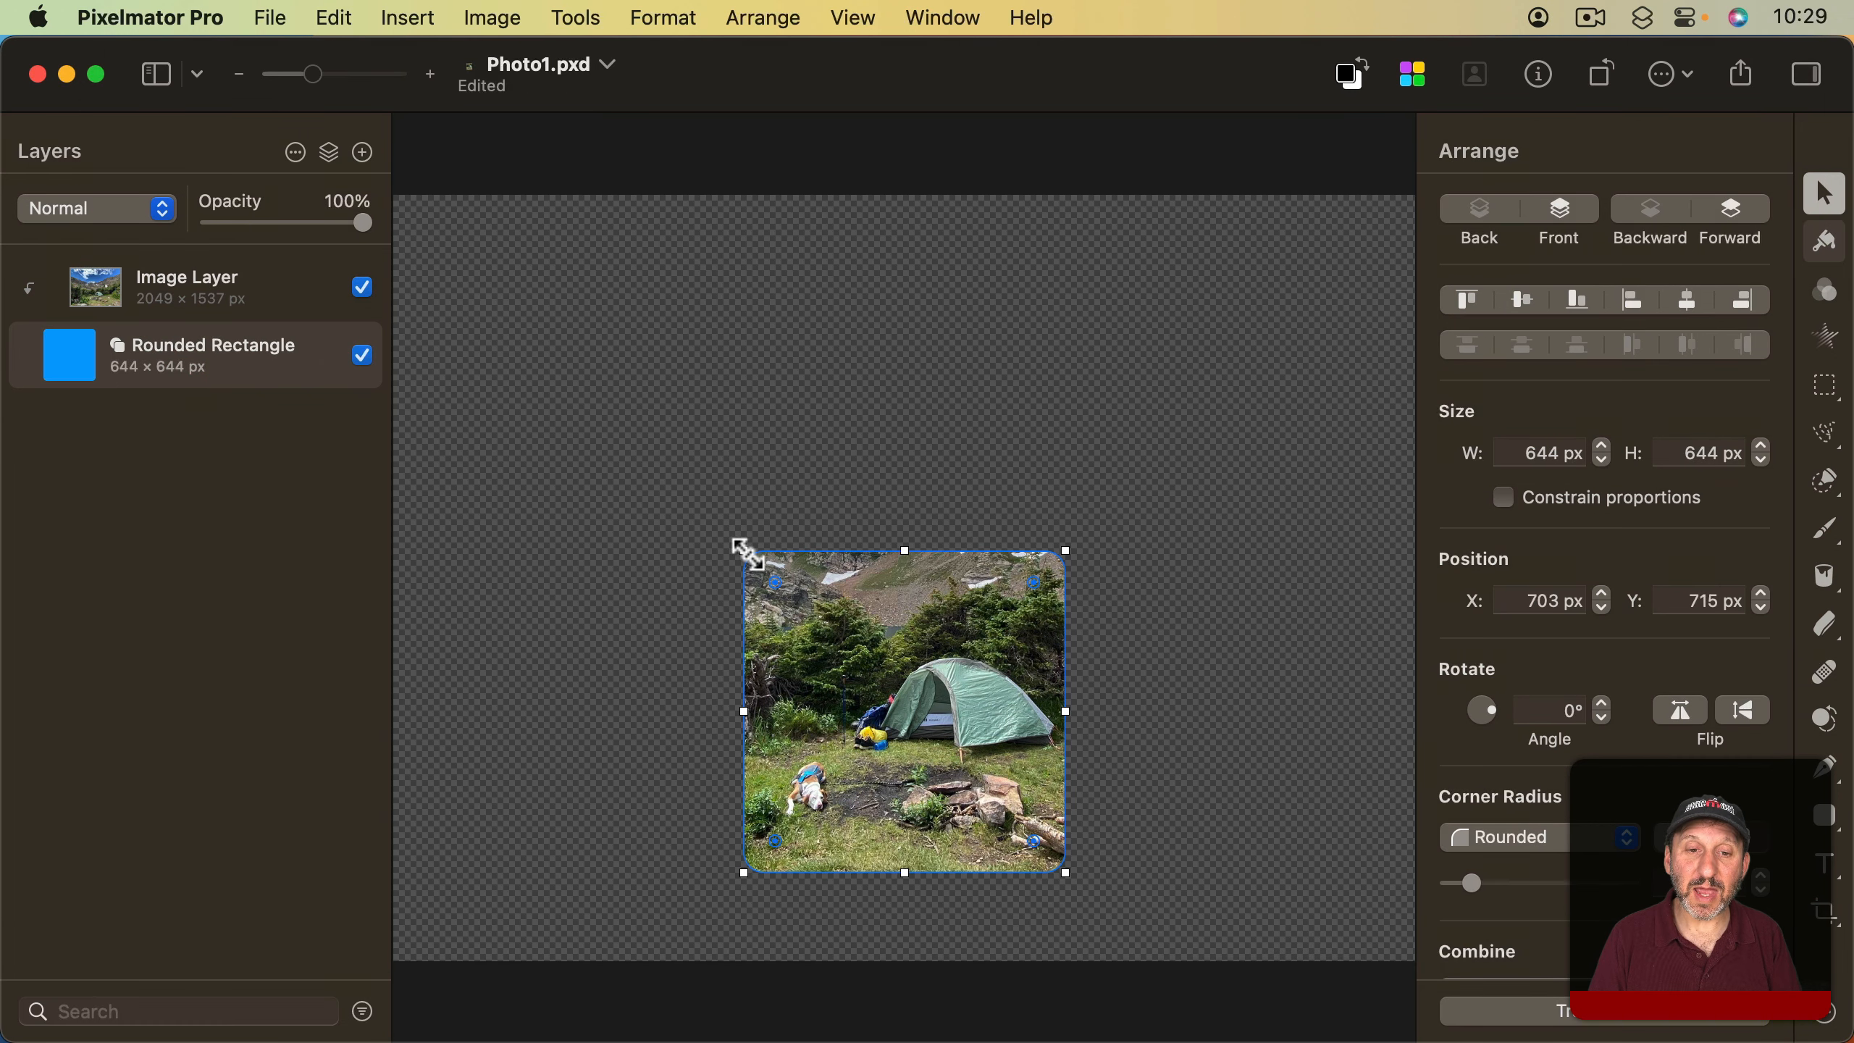
{"action": "left_click_drag", "start_coordinate": [745, 552], "coordinate": [628, 470]}
{"action": "key", "text": "super+z"}
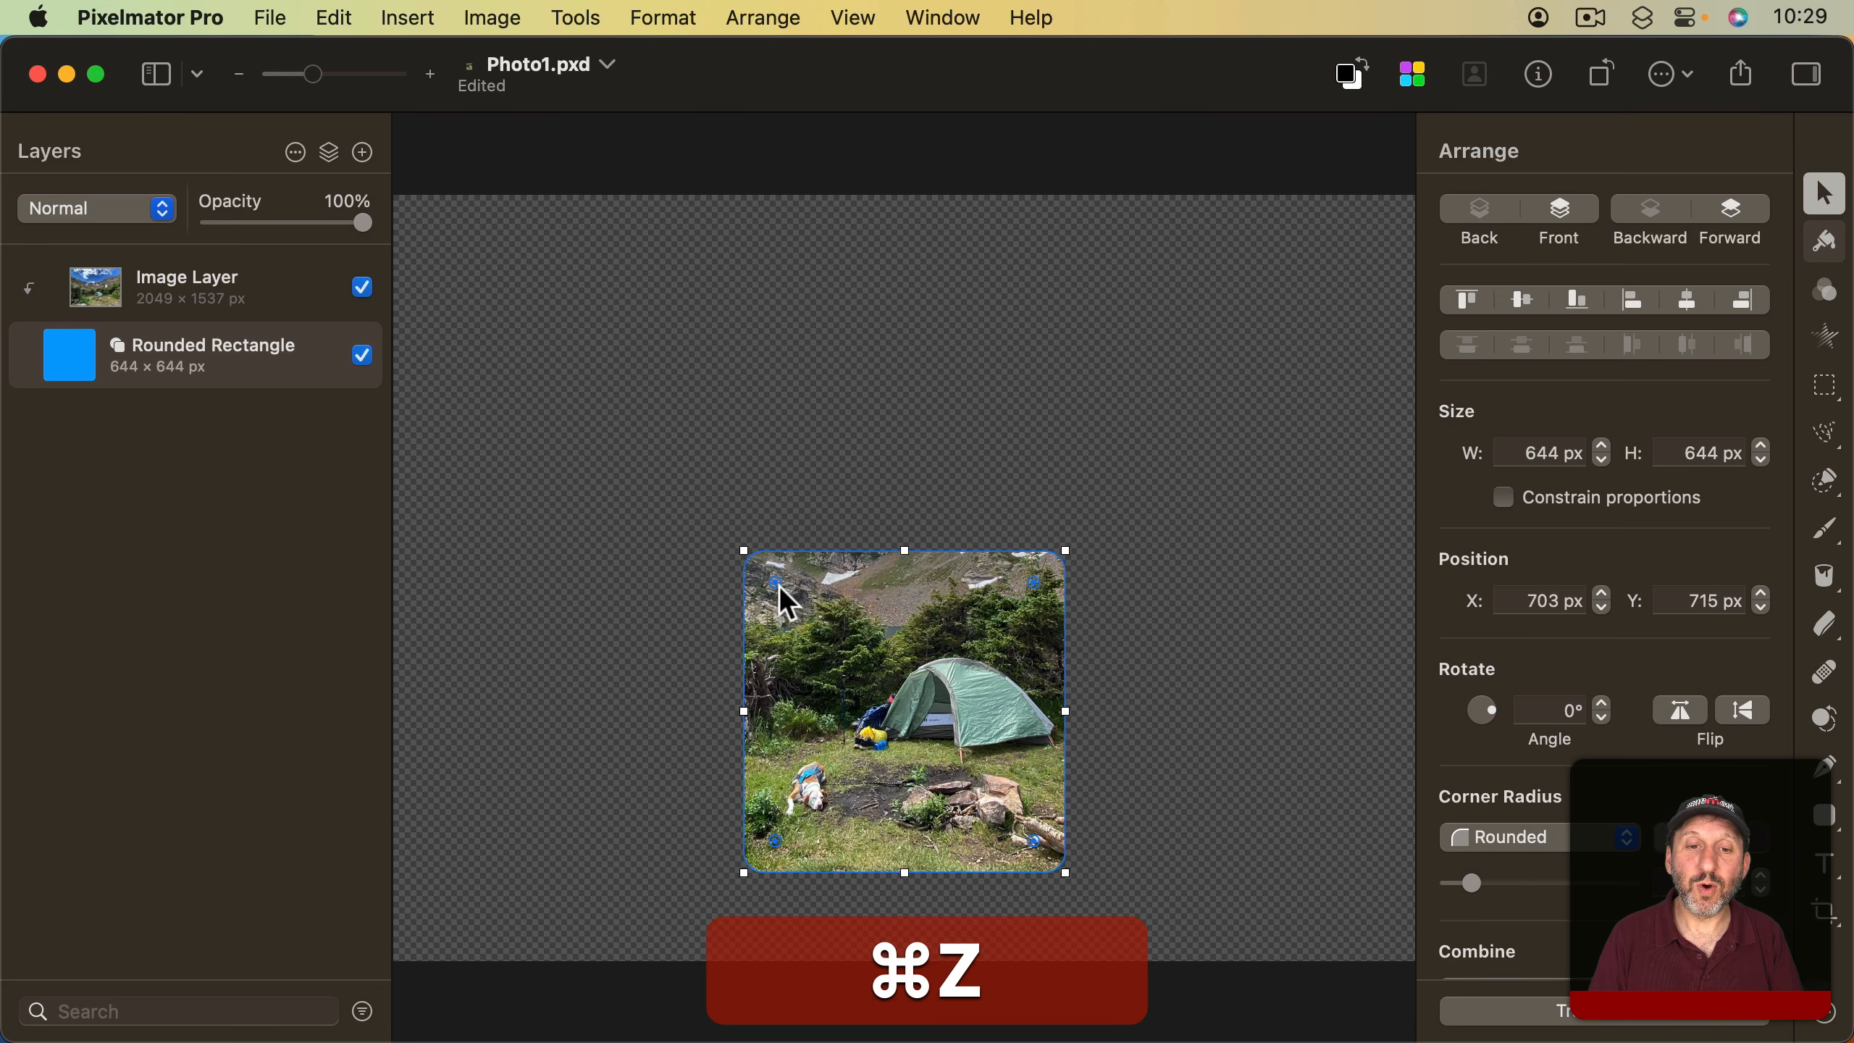
{"action": "left_click_drag", "start_coordinate": [776, 581], "coordinate": [827, 634]}
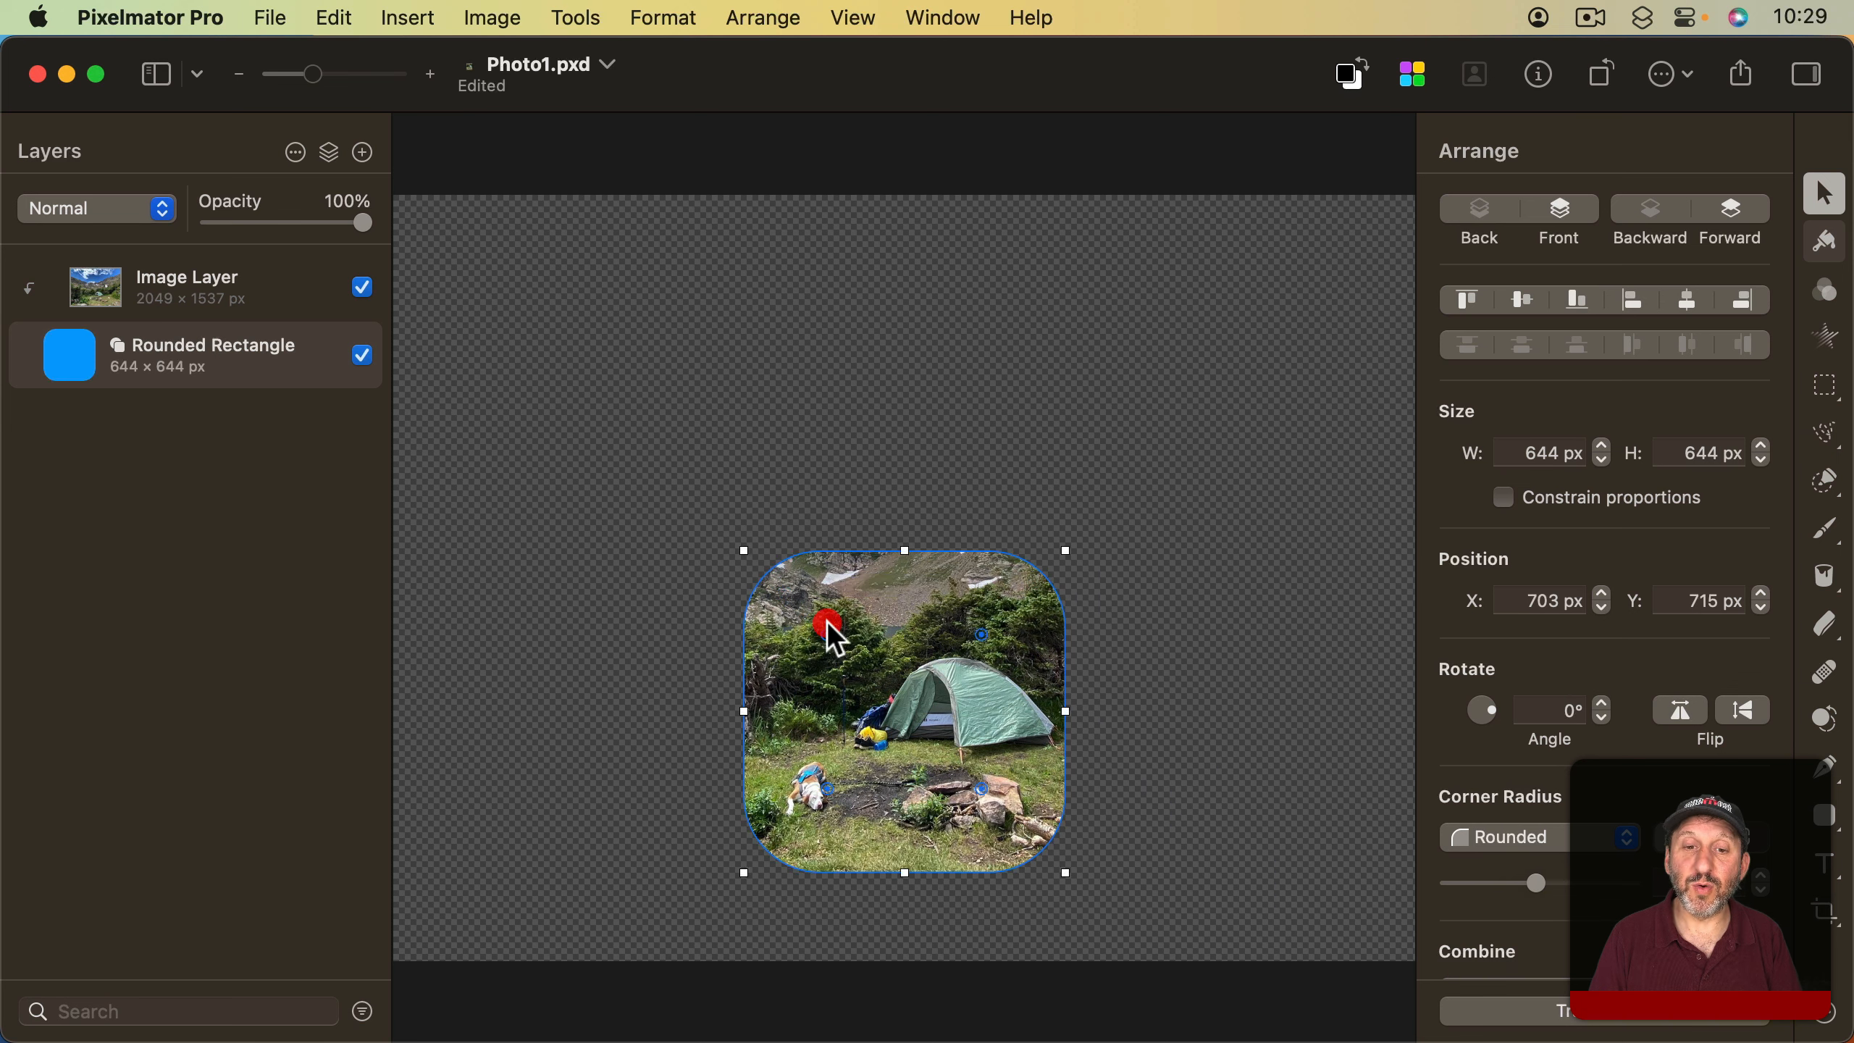
- Try shifting the photo layer down and to the right inside the rounded rectangle mask
{"action": "left_click", "coordinate": [166, 301]}
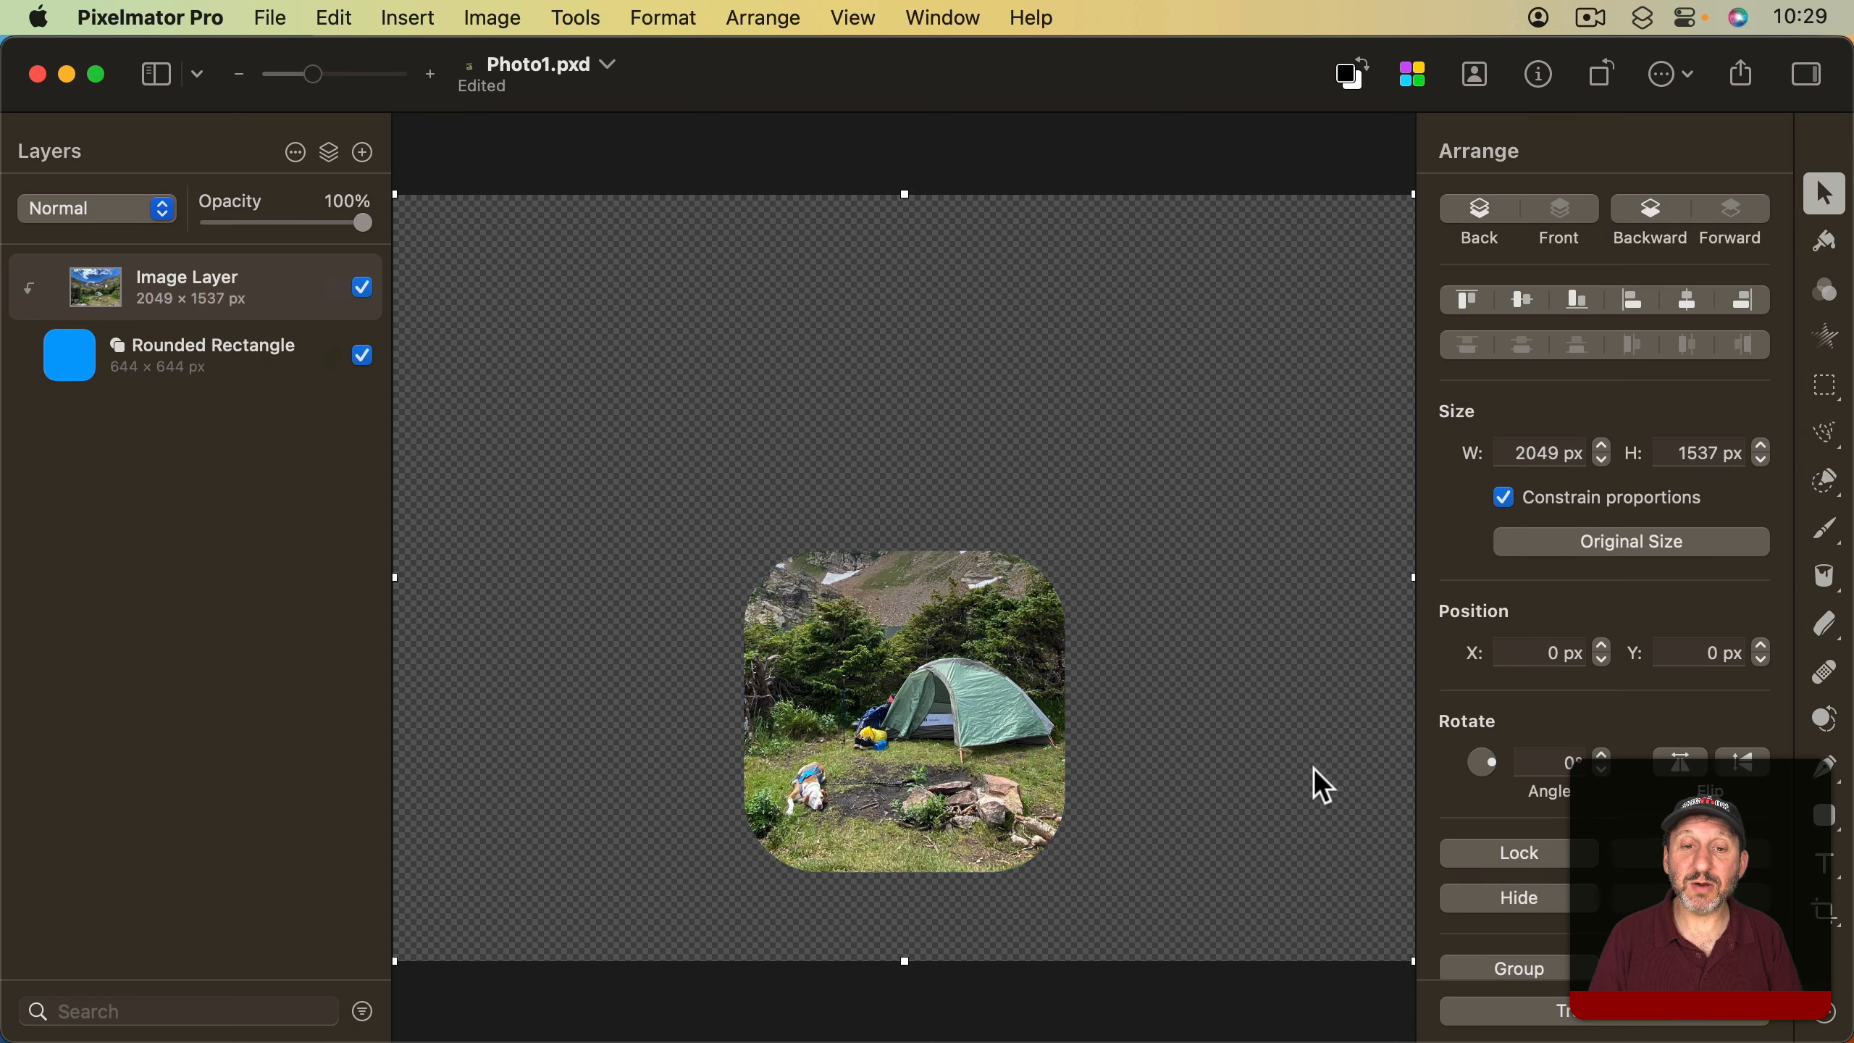
{"action": "left_click_drag", "start_coordinate": [866, 703], "coordinate": [924, 787]}
- Lock the photo layer, and try moving the rounded rectangle mask left over it before undoing that move
{"action": "left_click", "coordinate": [128, 365]}
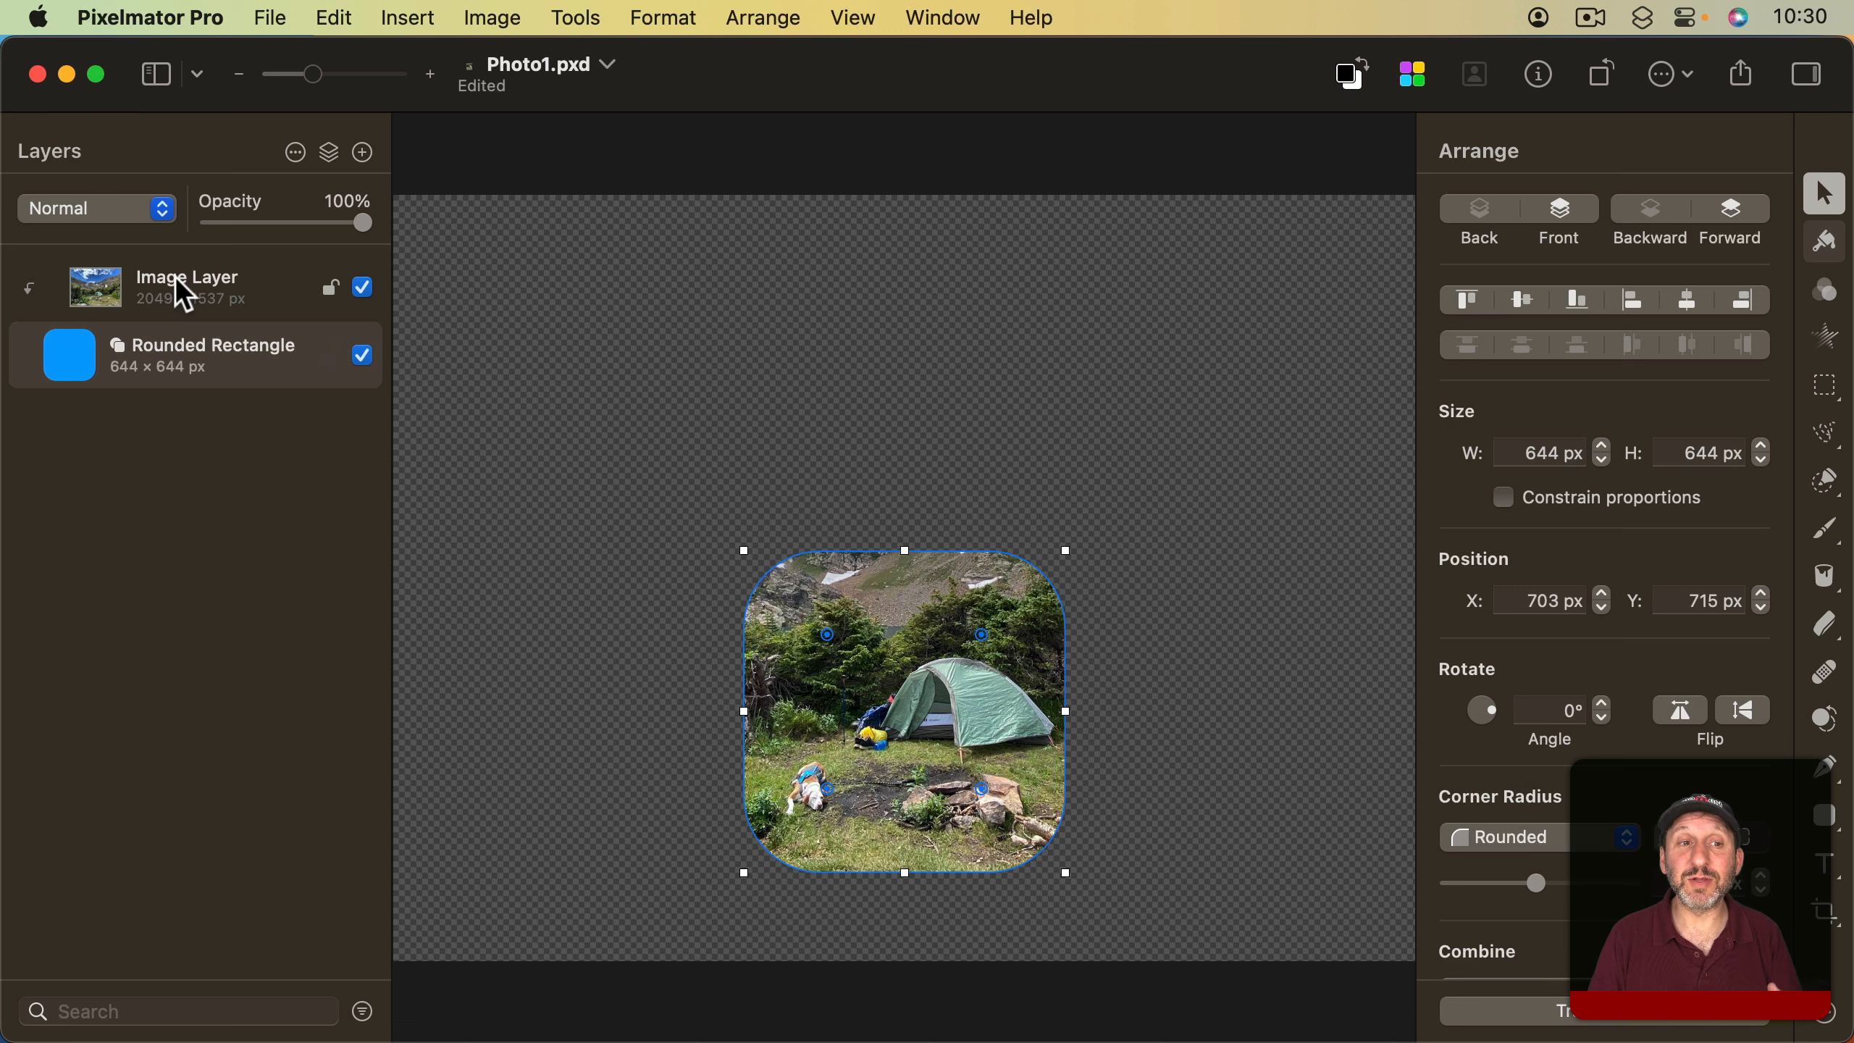
{"action": "left_click", "coordinate": [330, 288]}
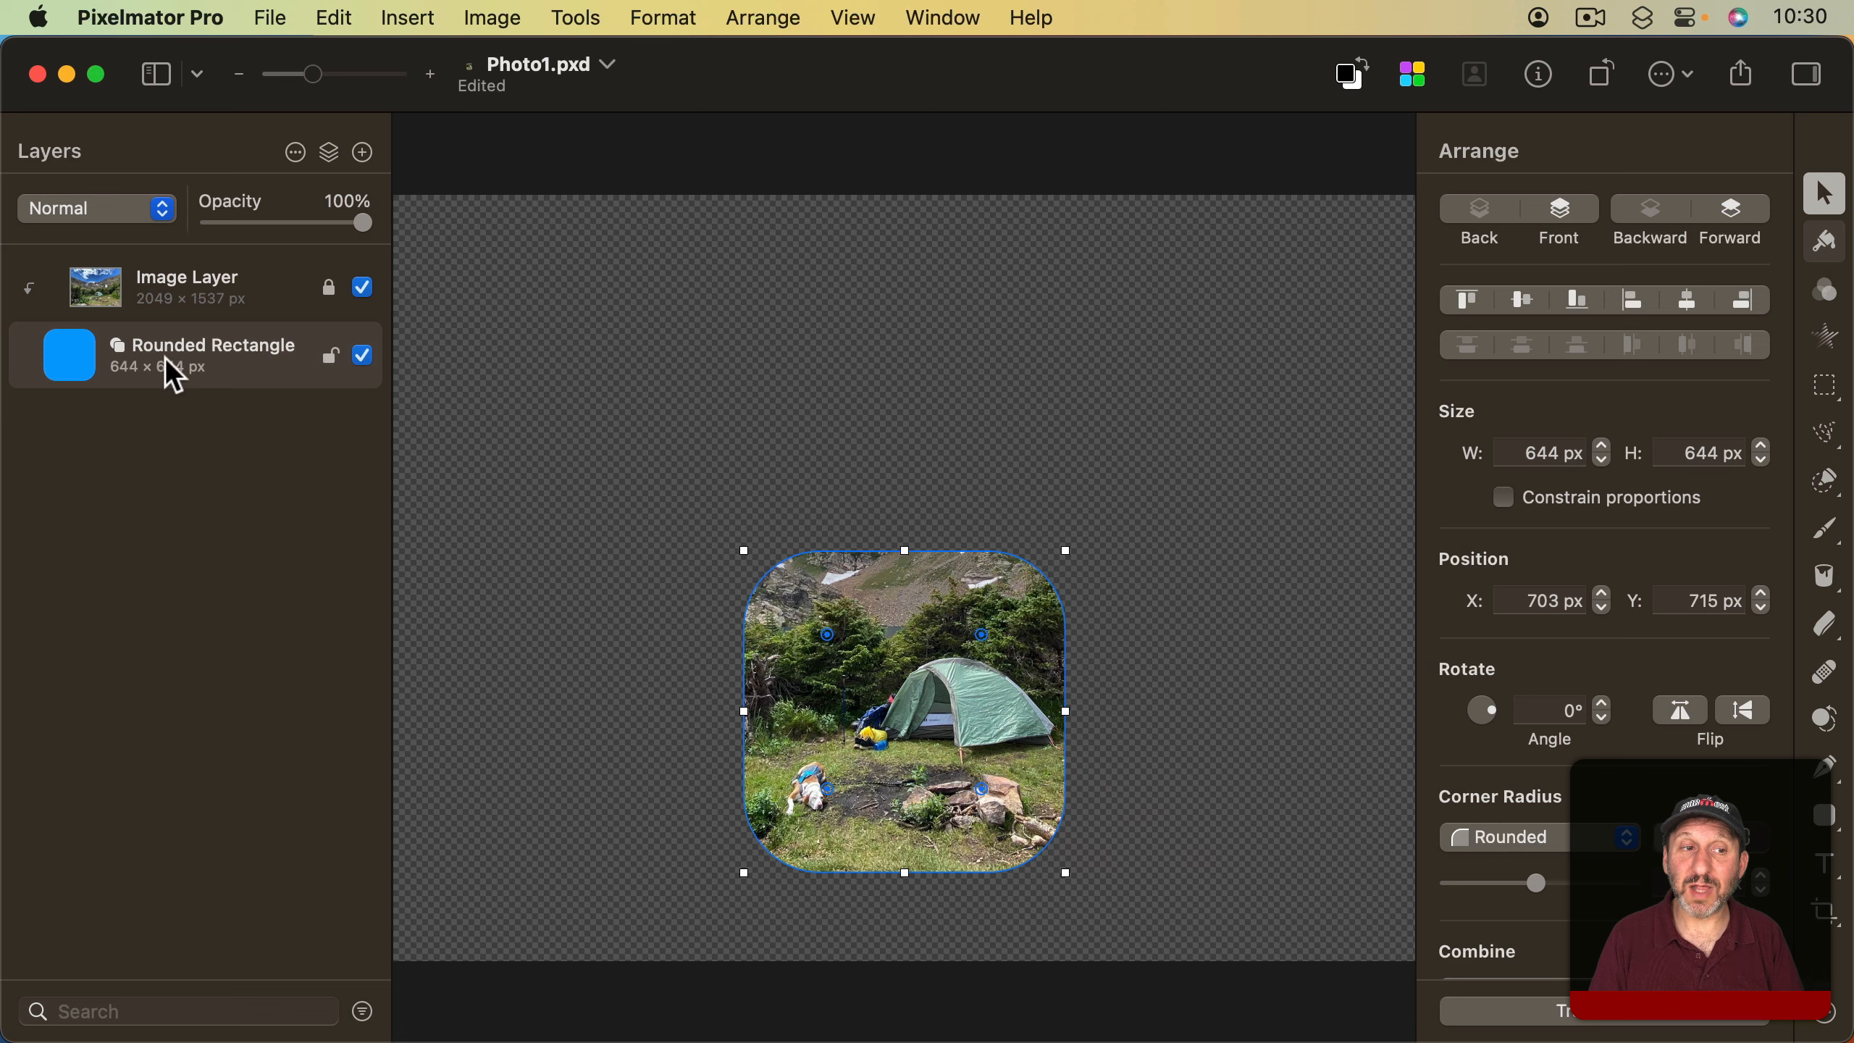
{"action": "left_click_drag", "start_coordinate": [862, 721], "coordinate": [766, 745]}
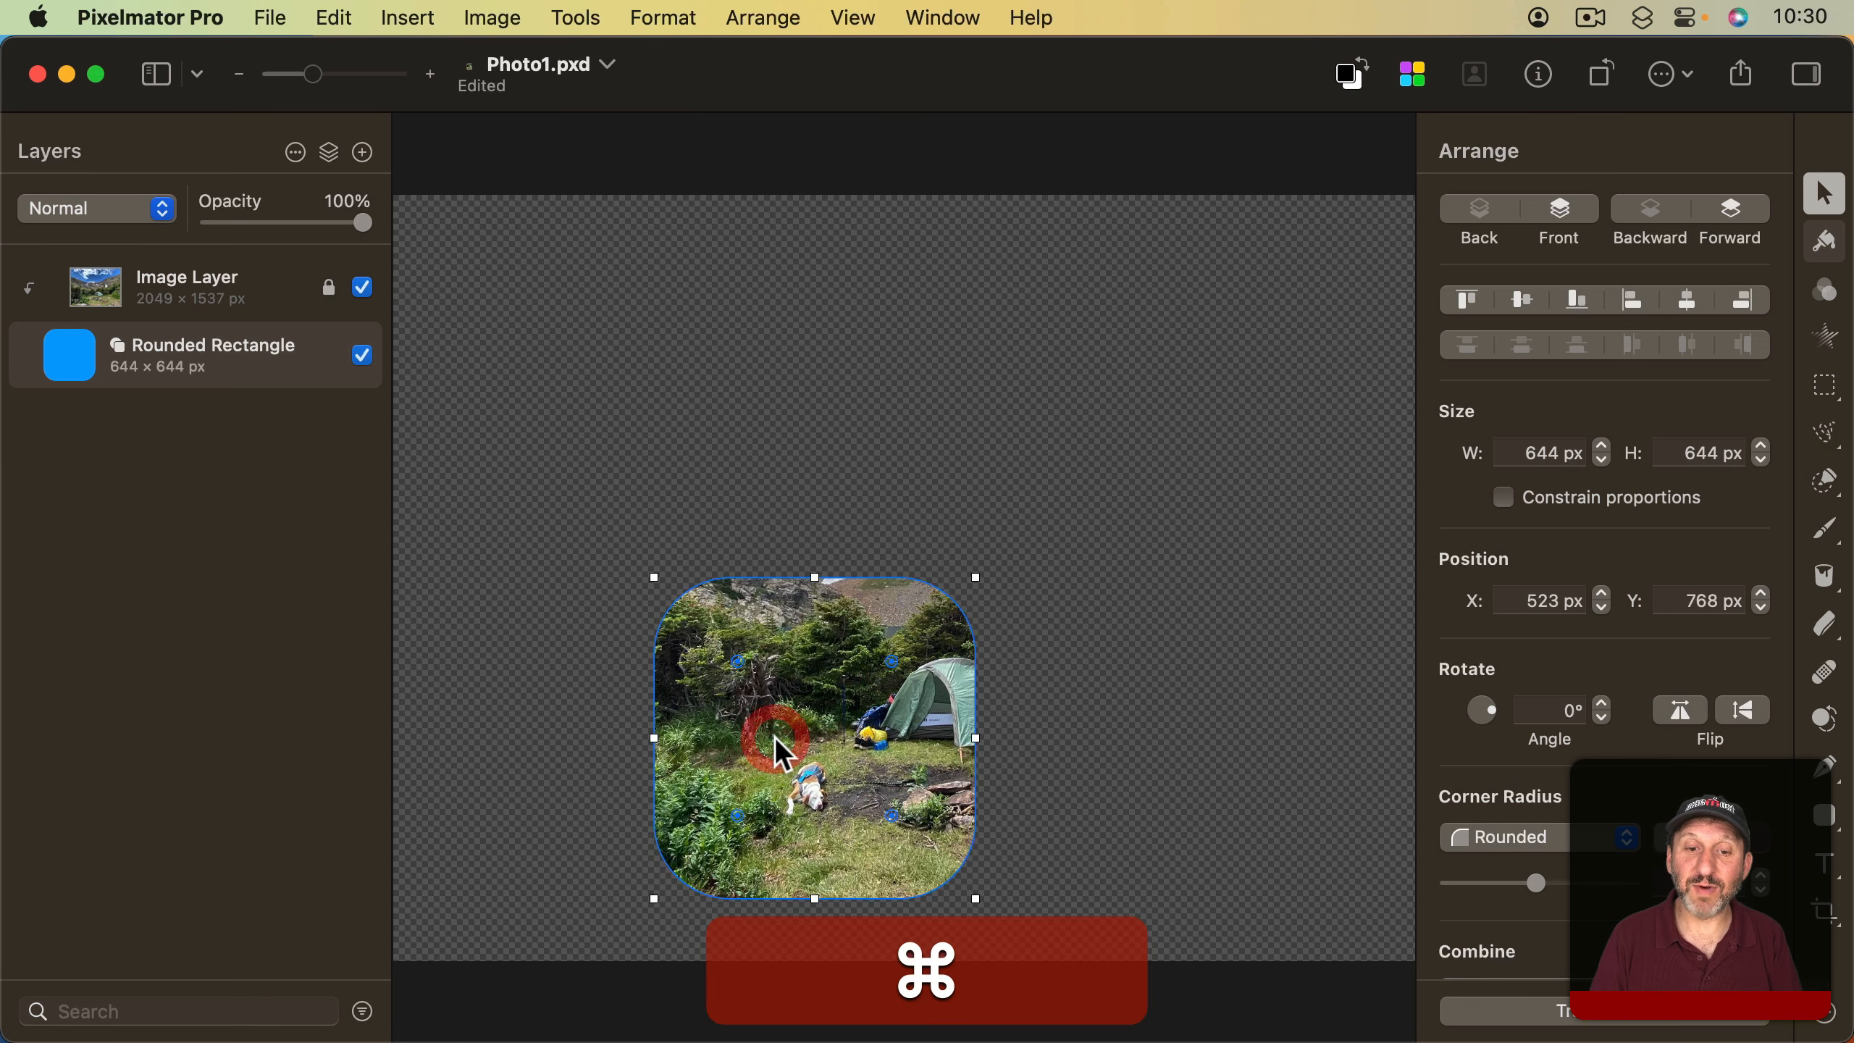
{"action": "key", "text": "cmd+z"}
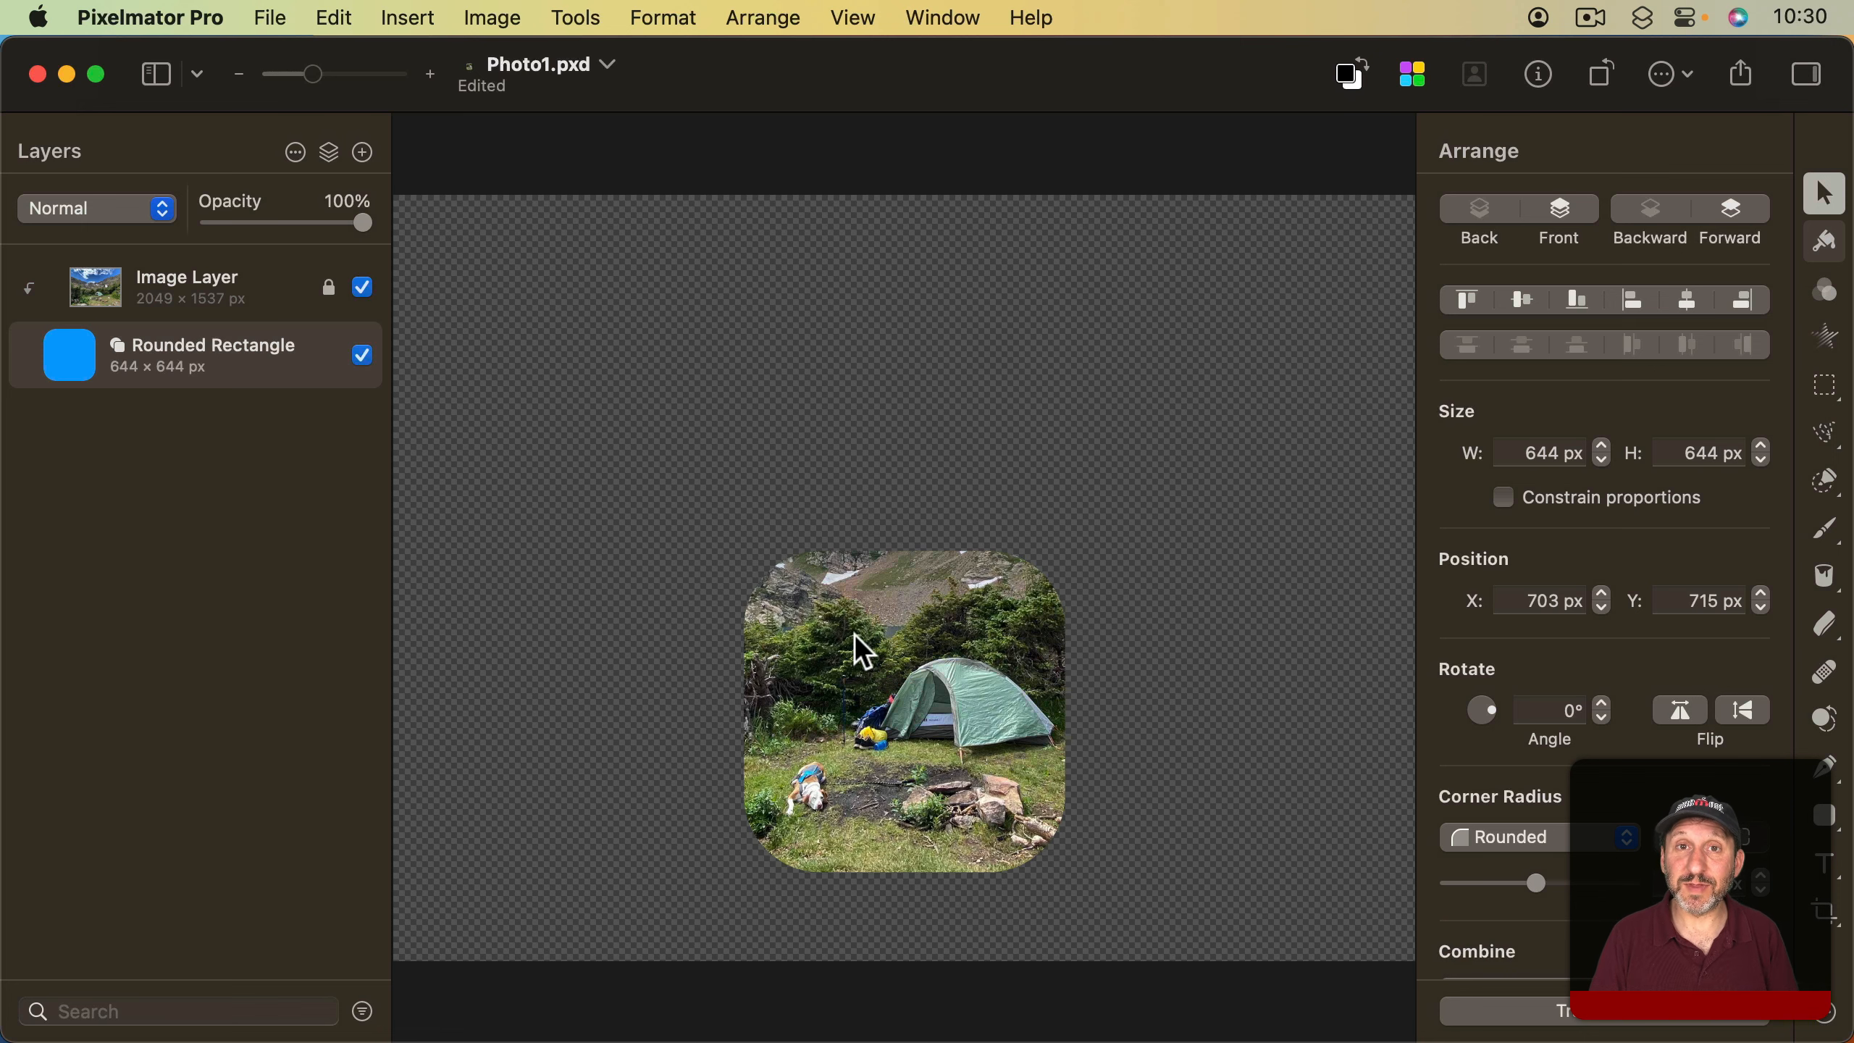
- Trim the canvas by transparent pixels on the top, bottom, left and right sides
{"action": "left_click", "coordinate": [496, 17]}
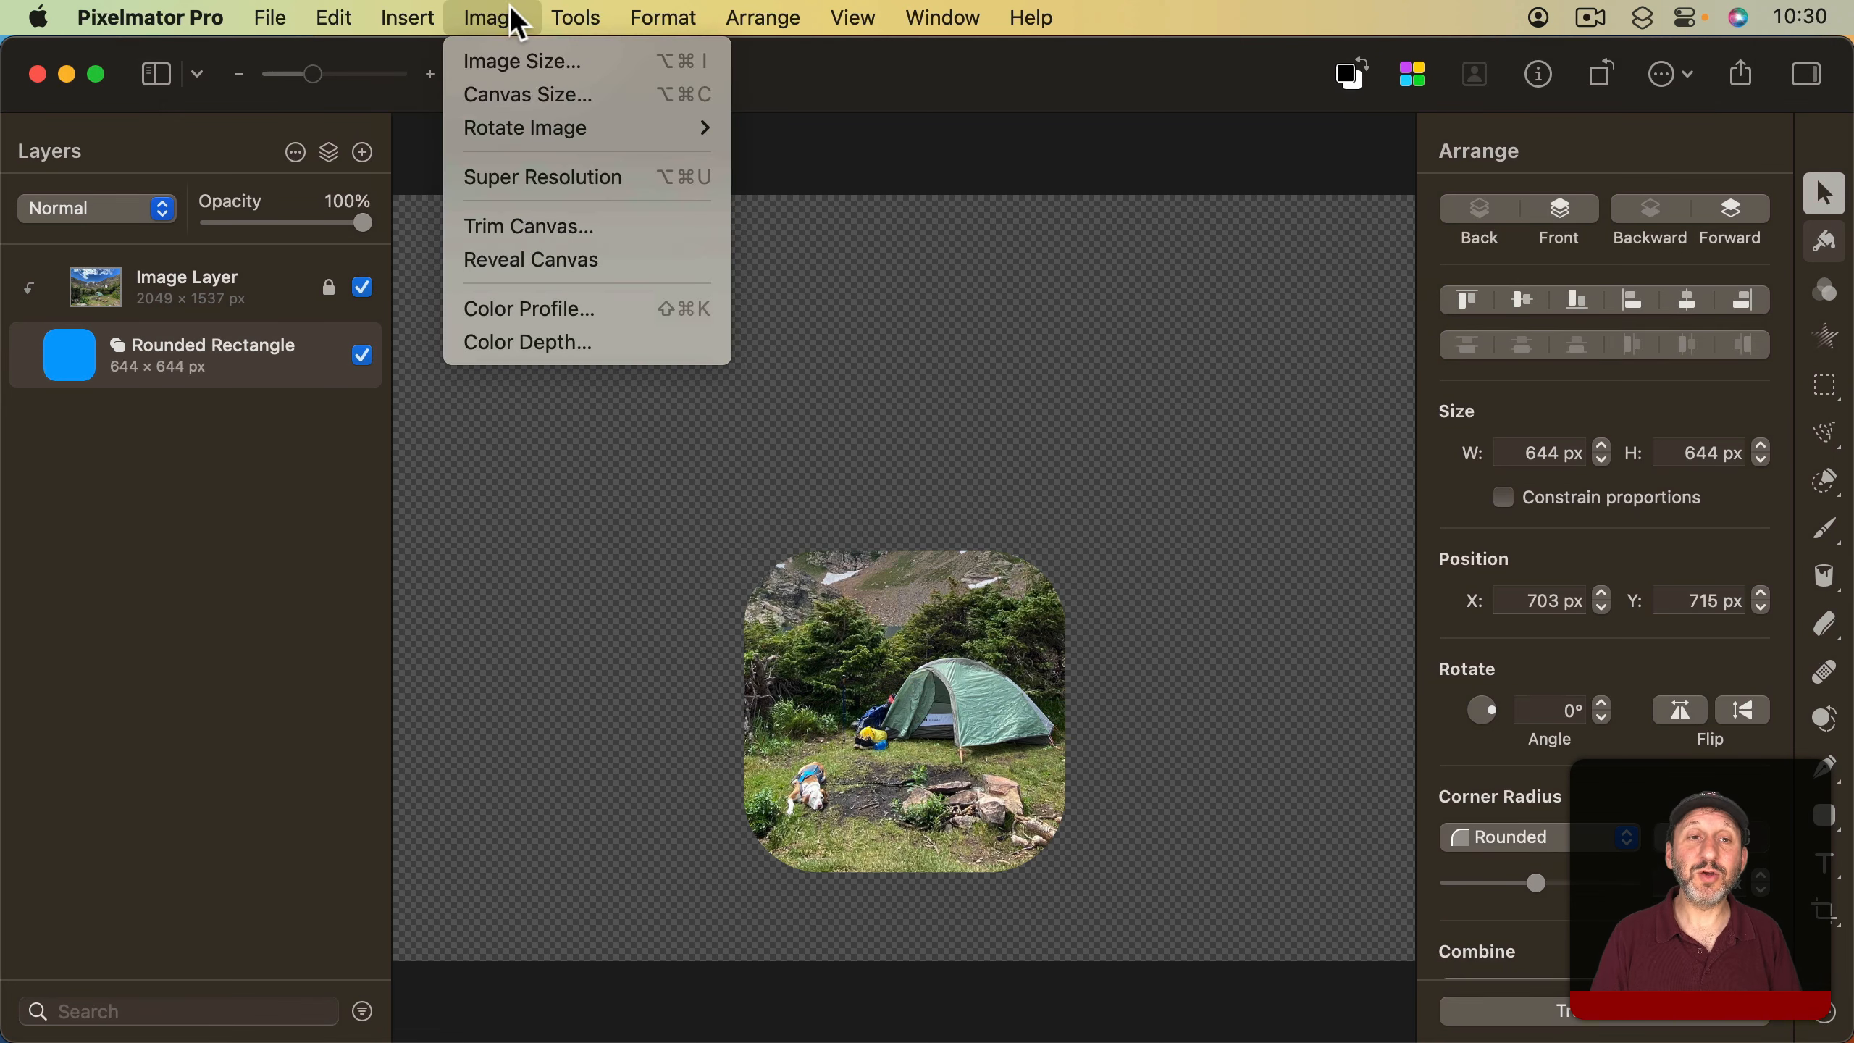
{"action": "left_click", "coordinate": [569, 227]}
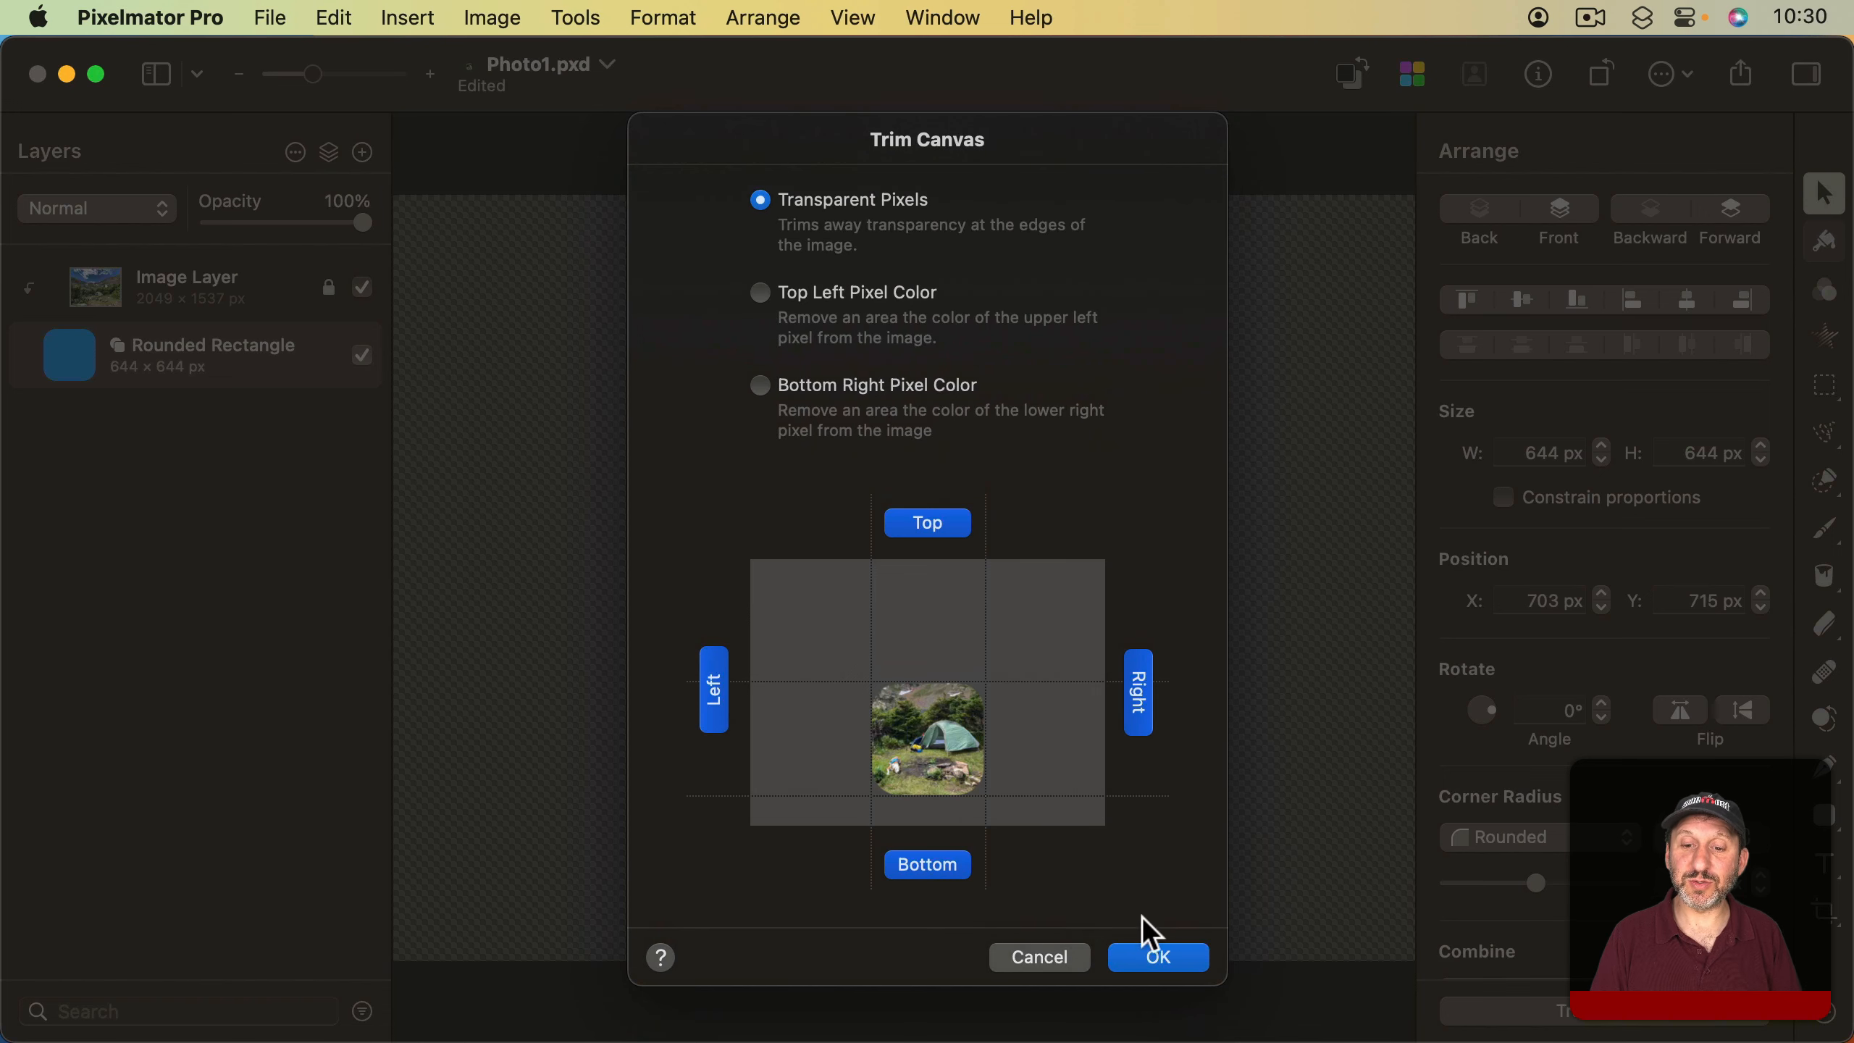
{"action": "left_click", "coordinate": [1154, 955]}
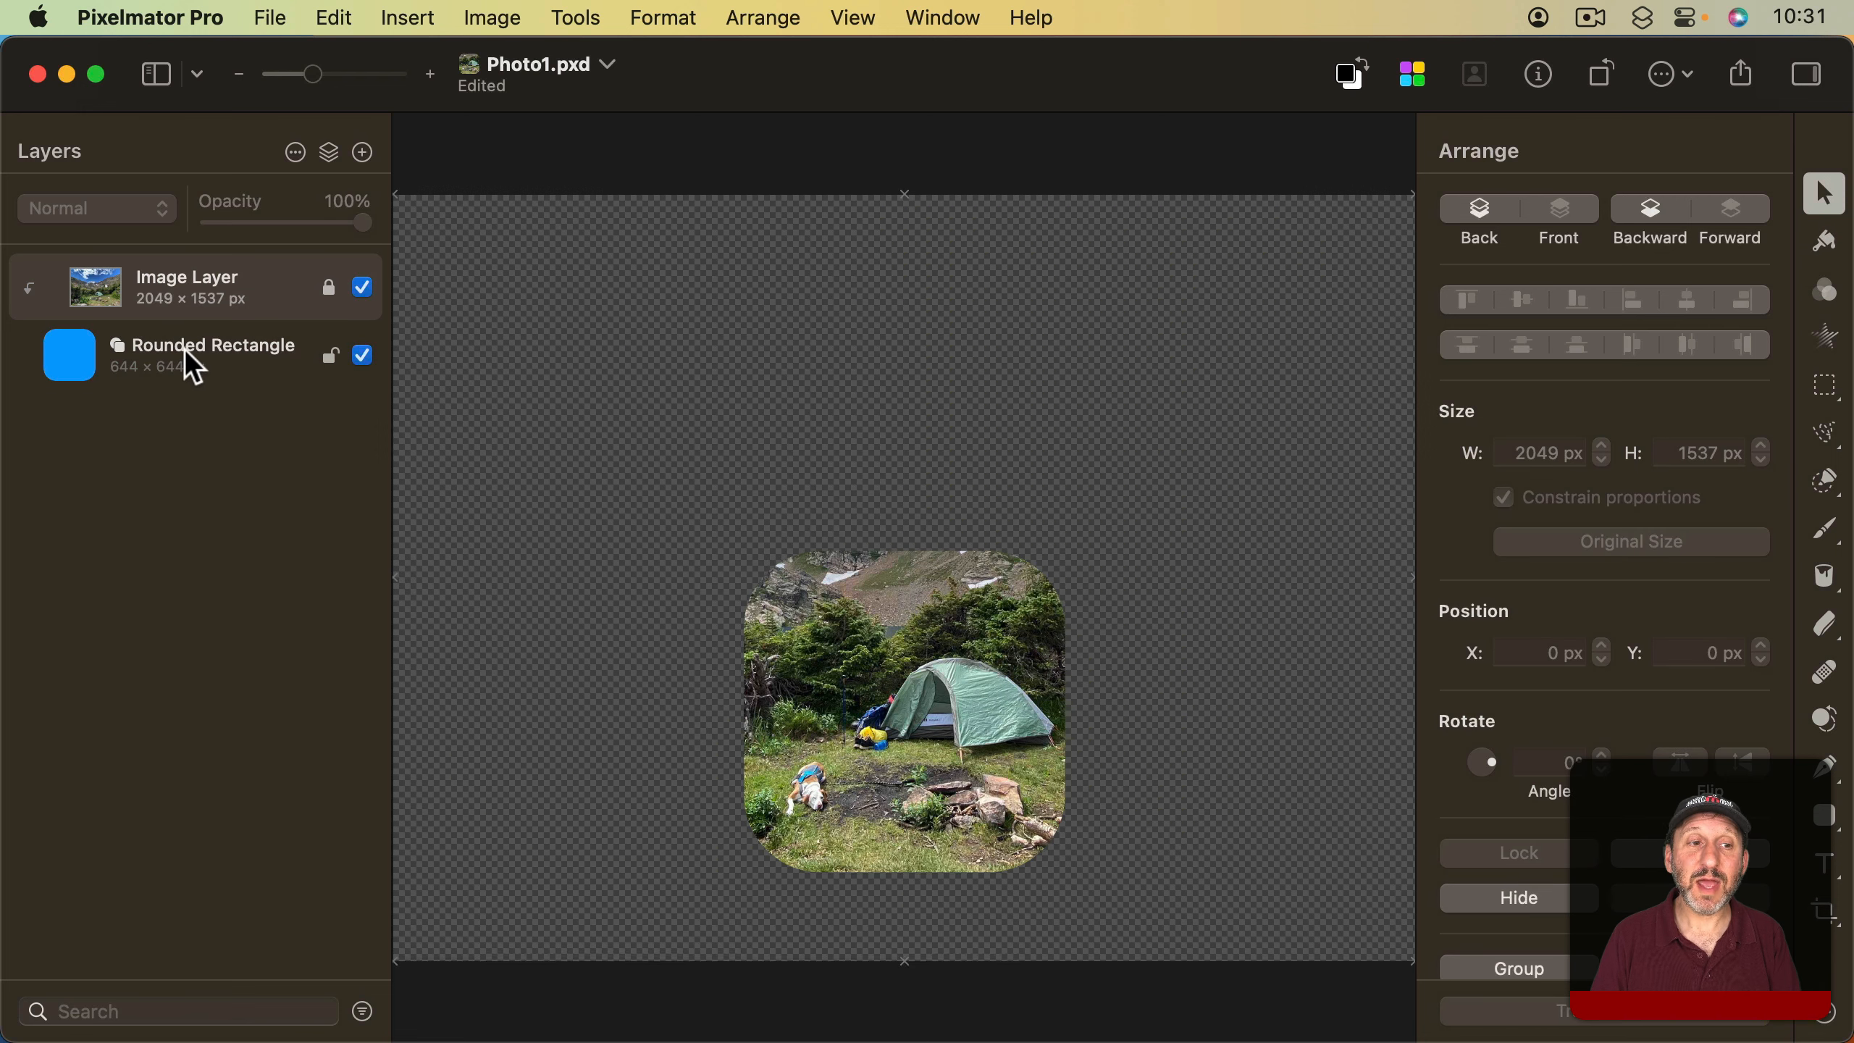
- Delete the rounded rectangle layer and insert an empty layer above the locked photo layer
{"action": "left_click", "coordinate": [162, 365]}
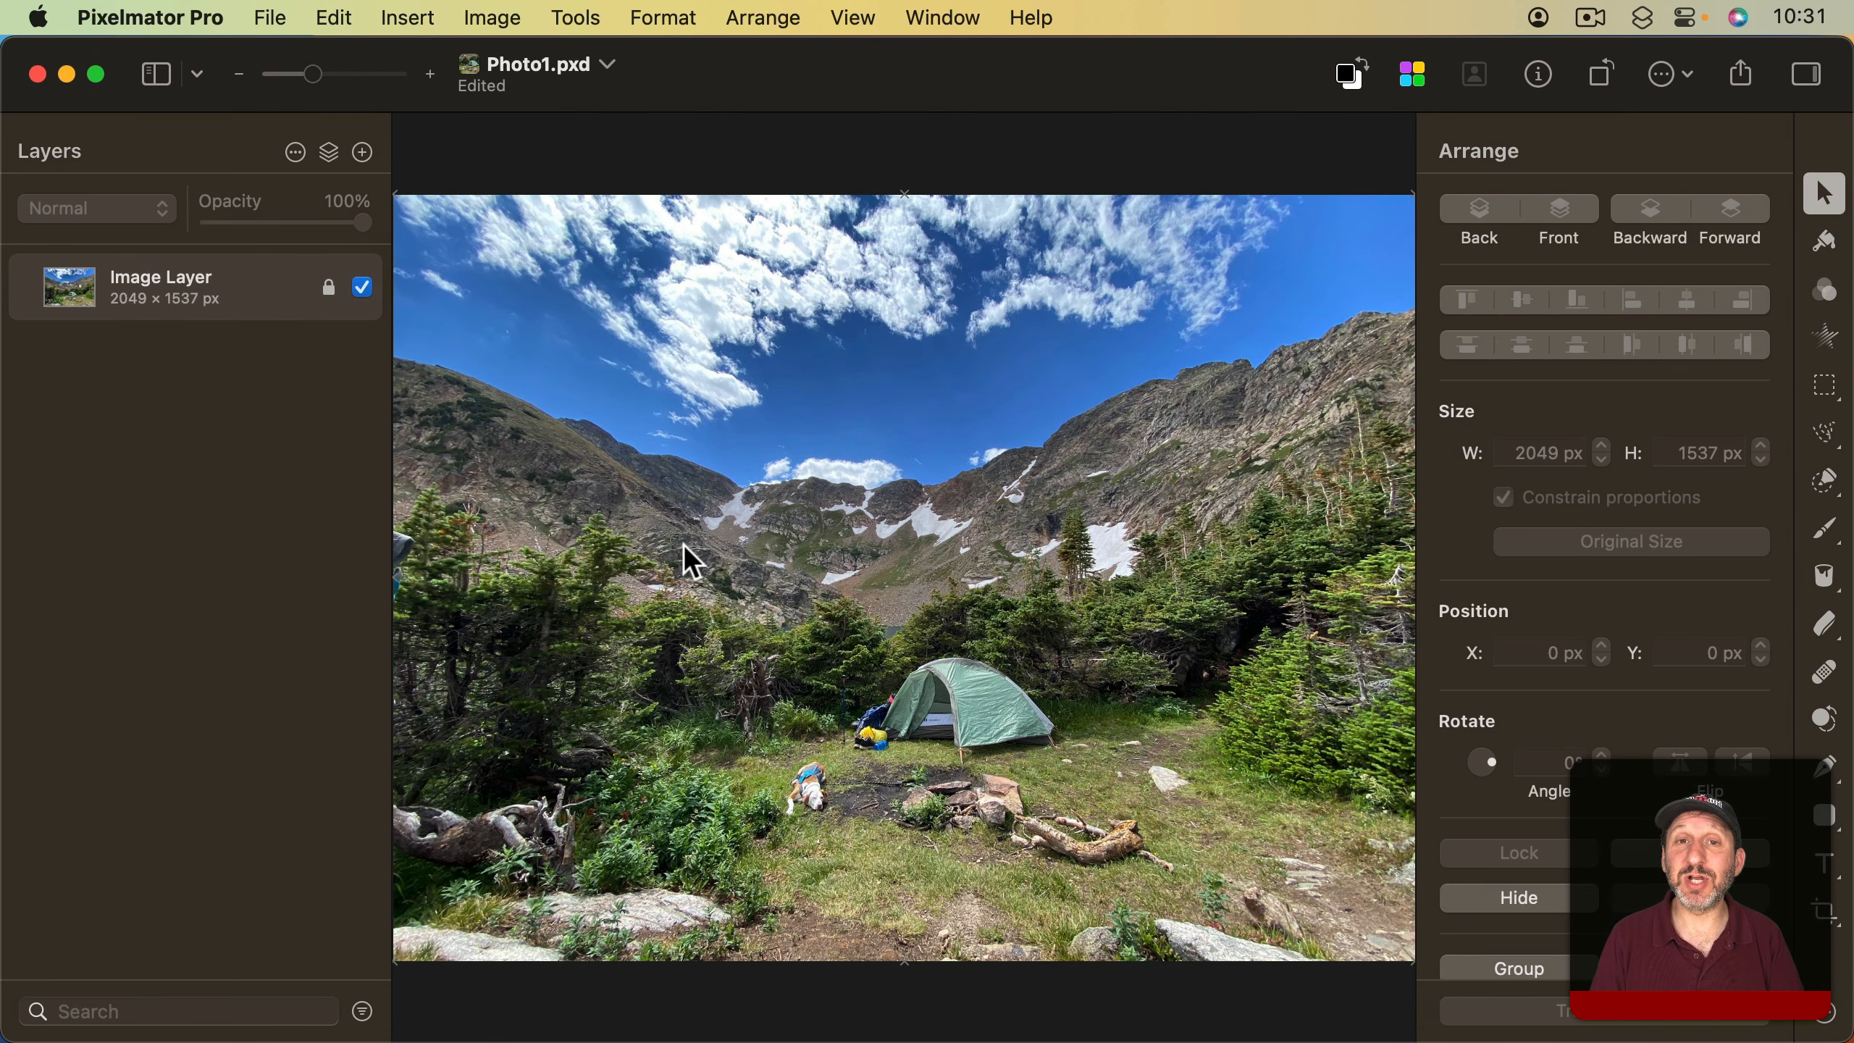
{"action": "left_click", "coordinate": [407, 15]}
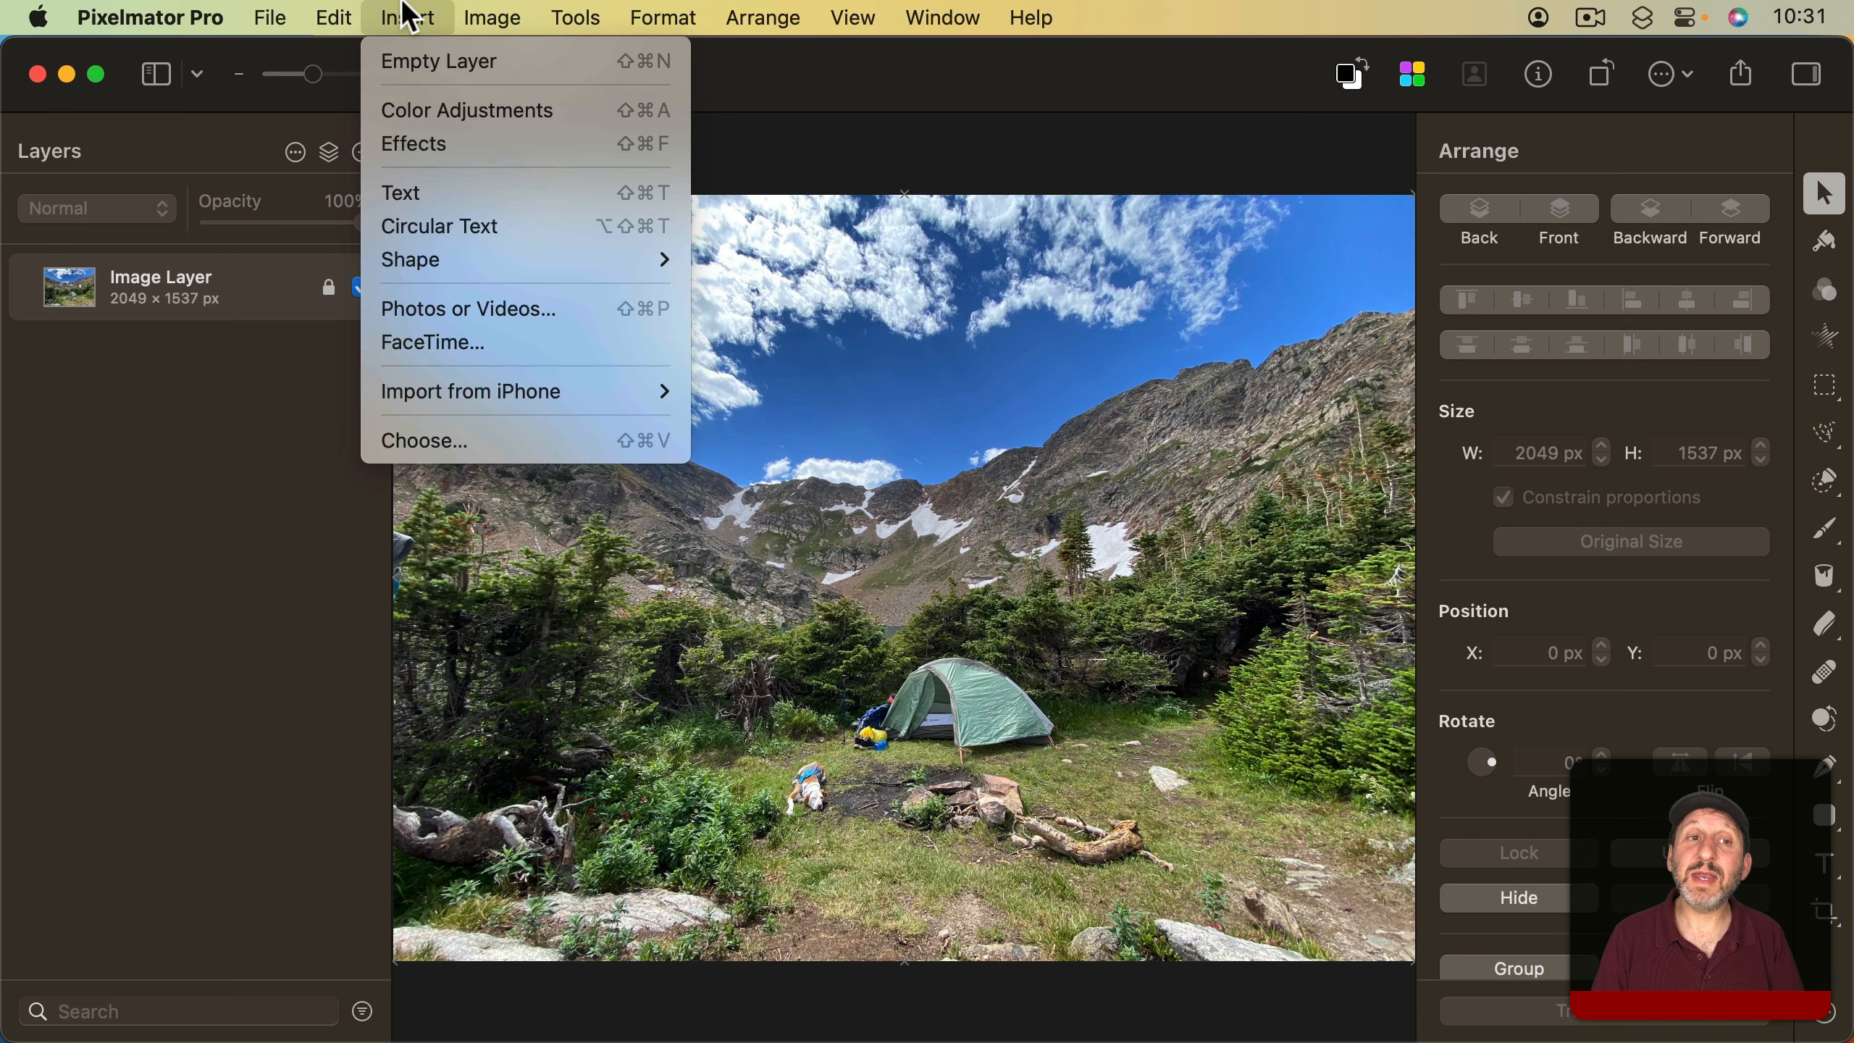
{"action": "left_click", "coordinate": [421, 63]}
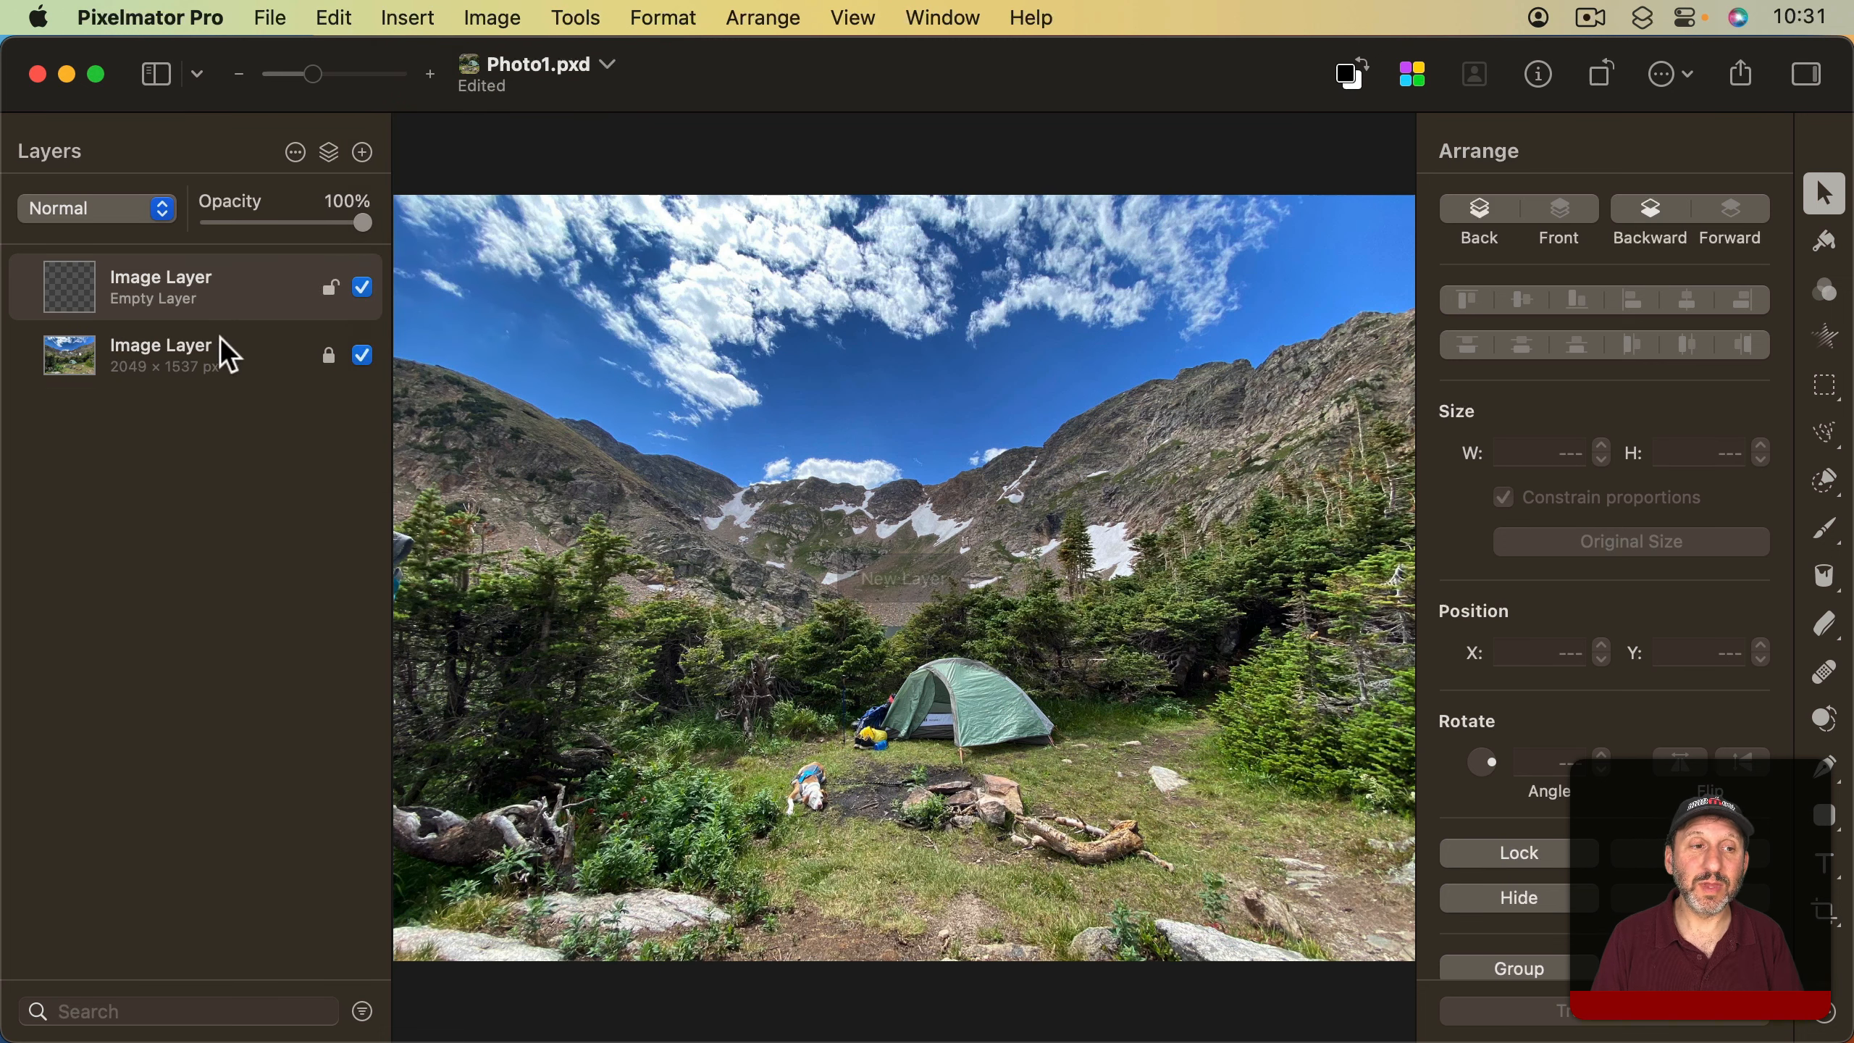
- Paint a black scribble about 593 × 477 px over the mountains with the 10 px Hard Basic brush, and move its layer below the photo layer
{"action": "left_click", "coordinate": [1829, 537]}
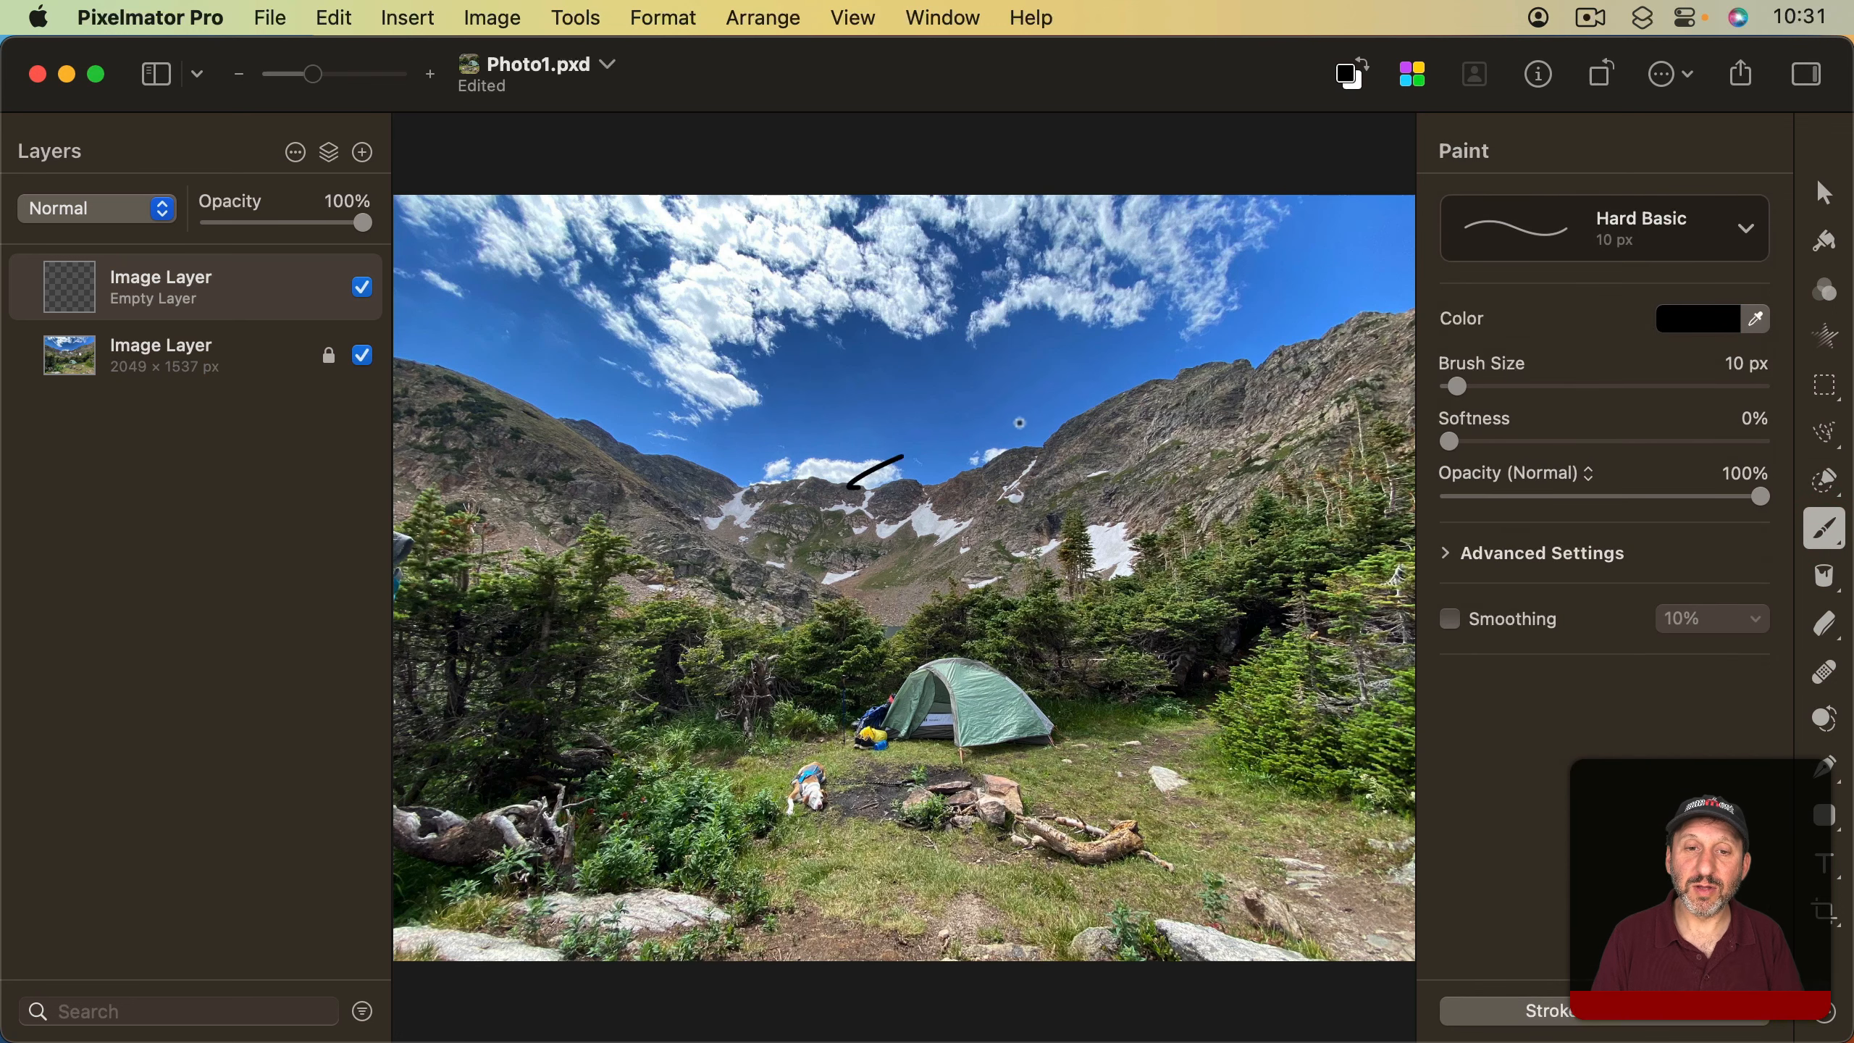
{"action": "mouse_move", "coordinate": [1020, 423]}
{"action": "left_mouse_down"}
{"action": "mouse_move", "coordinate": [869, 511]}
{"action": "mouse_move", "coordinate": [949, 519]}
{"action": "mouse_move", "coordinate": [833, 468]}
{"action": "mouse_move", "coordinate": [912, 497]}
{"action": "mouse_move", "coordinate": [876, 424]}
{"action": "mouse_move", "coordinate": [811, 475]}
{"action": "mouse_move", "coordinate": [949, 475]}
{"action": "left_mouse_up"}
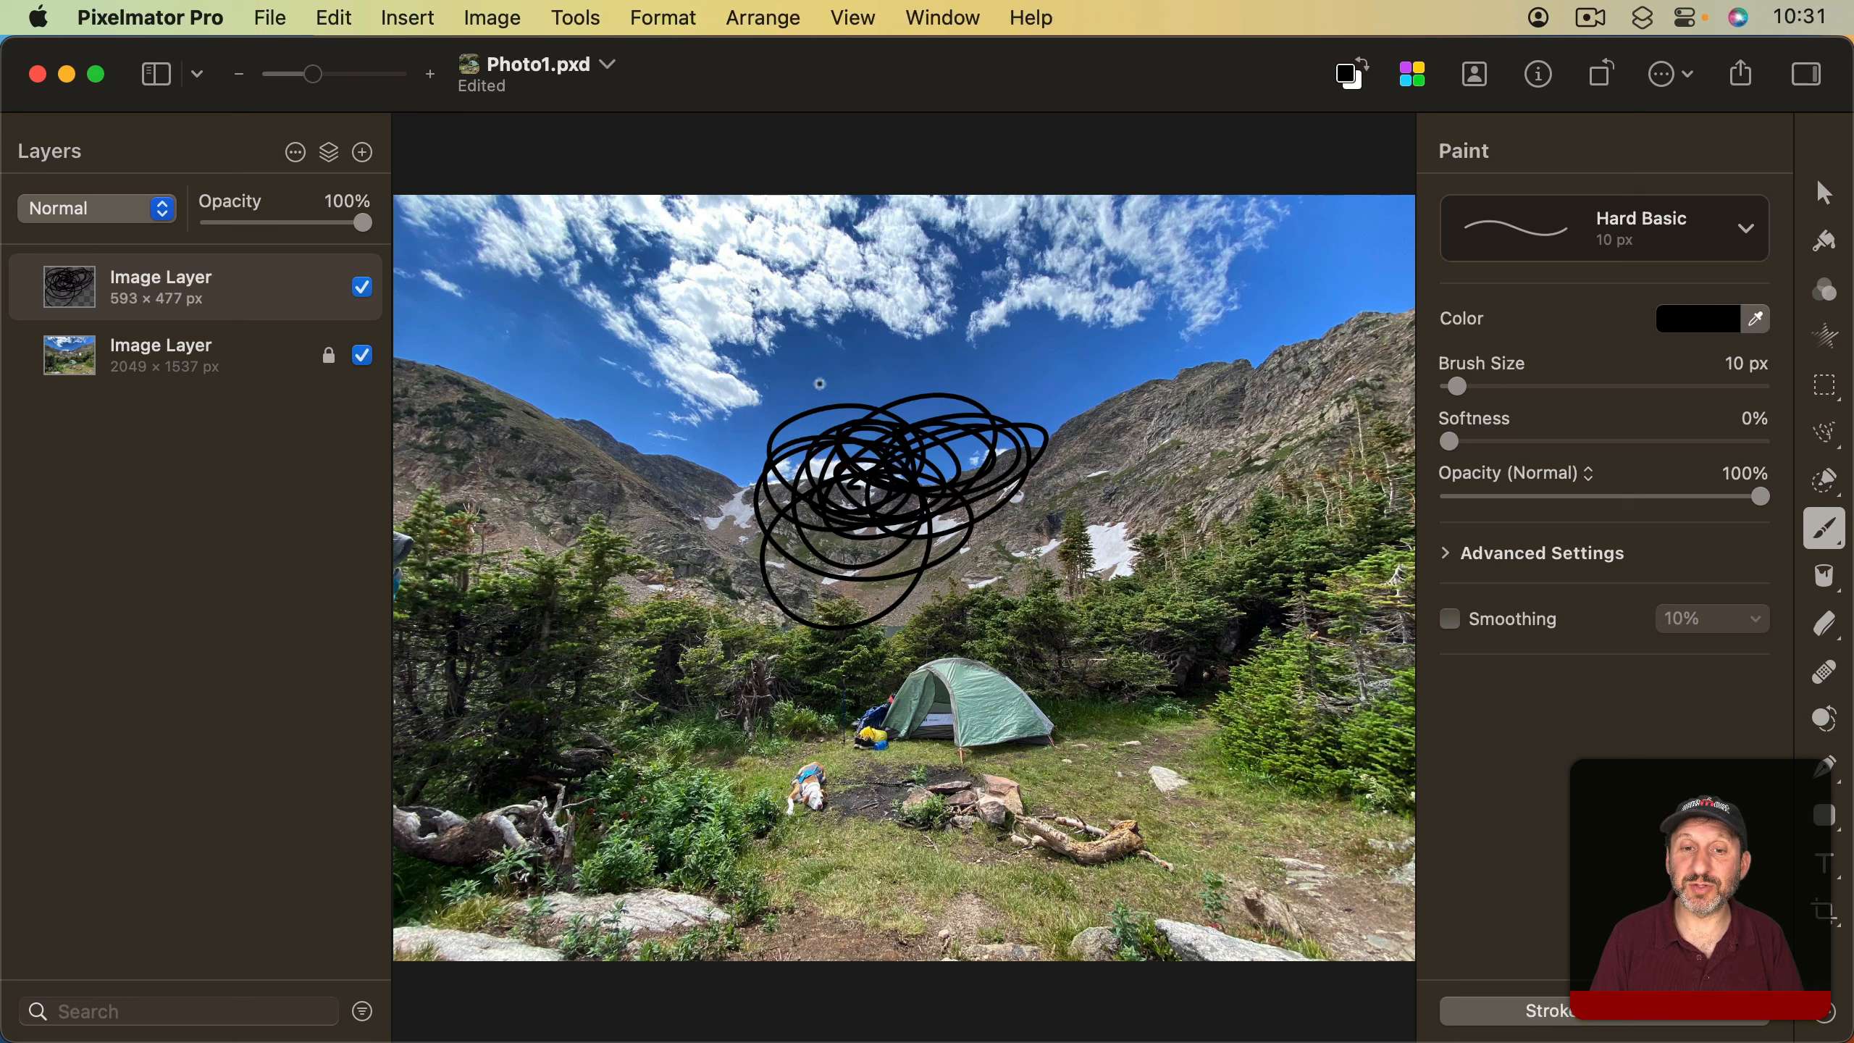
{"action": "left_click_drag", "start_coordinate": [173, 281], "coordinate": [170, 365]}
{"action": "left_click", "coordinate": [152, 297]}
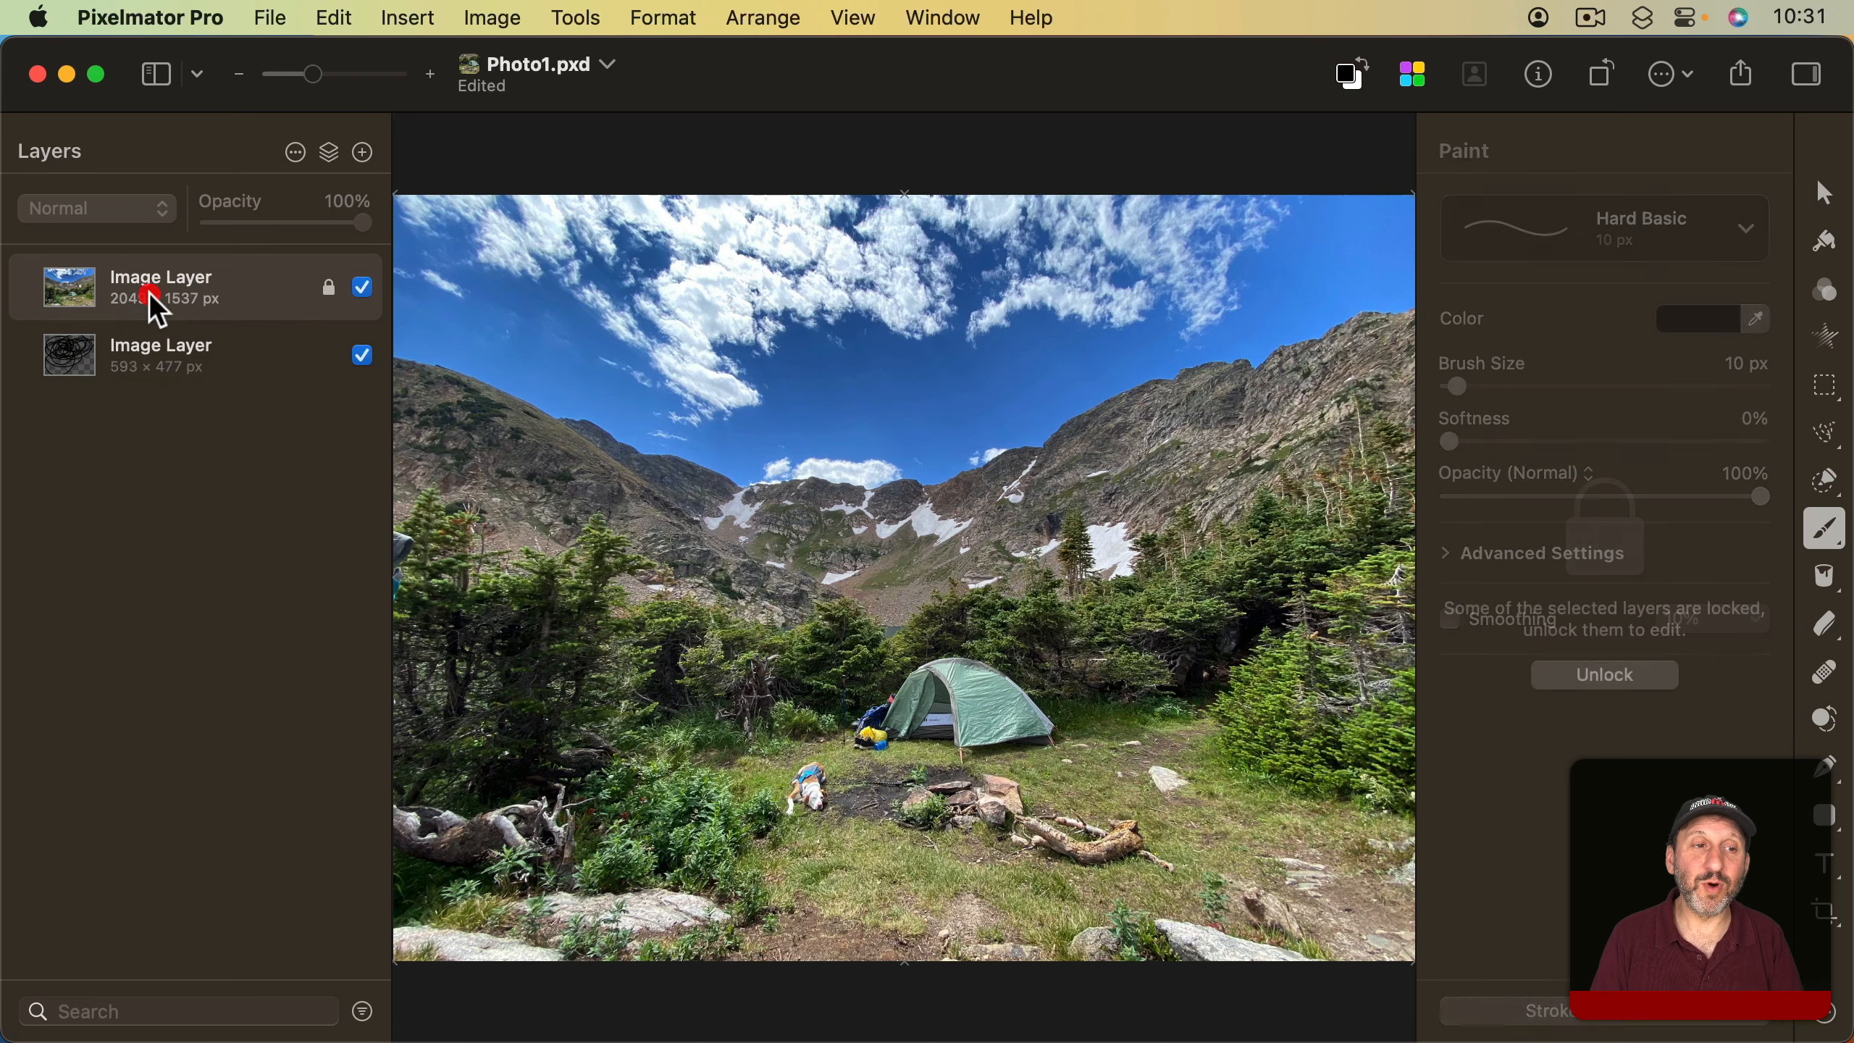
- Create a clipping mask that clips the locked photo layer to the painted scribble layer below it
{"action": "right_click", "coordinate": [196, 282]}
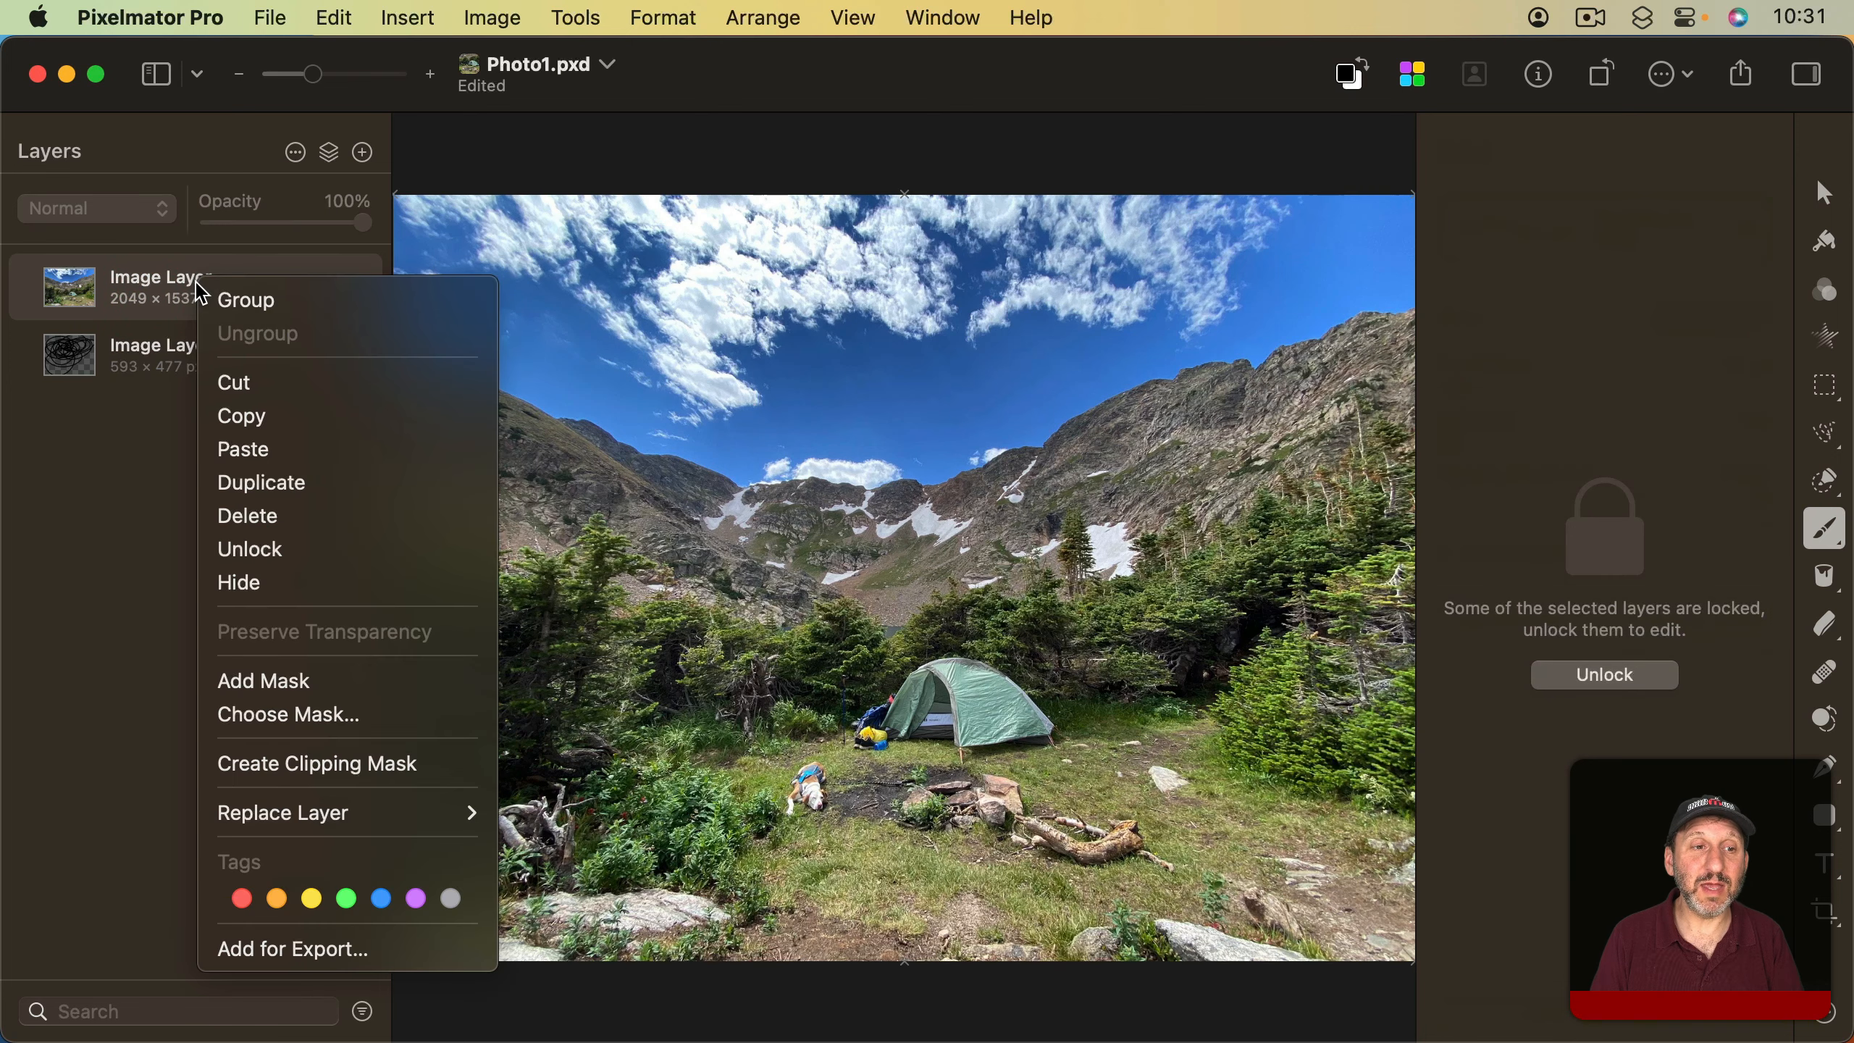
{"action": "left_click", "coordinate": [294, 763]}
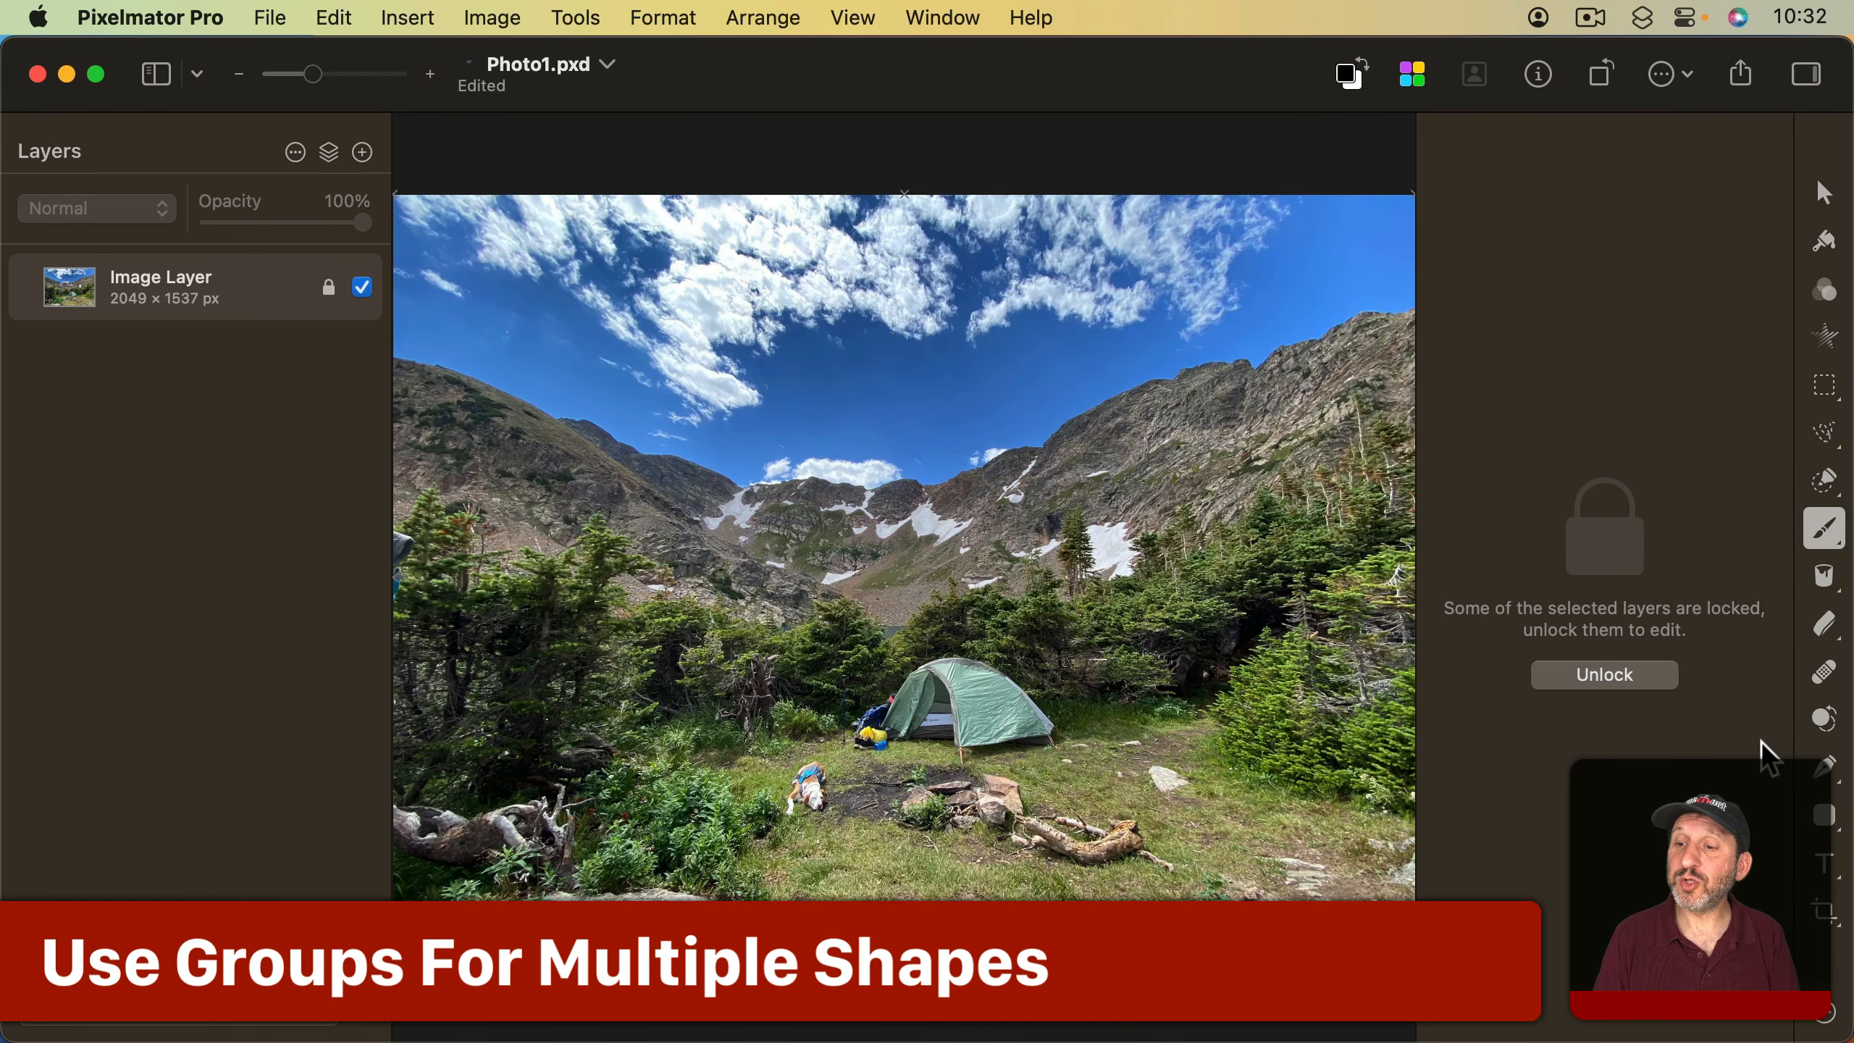
- Draw two separate blue rounded rectangles over the photo, about 653 × 553 px and 560 × 557 px
{"action": "left_click", "coordinate": [1825, 814]}
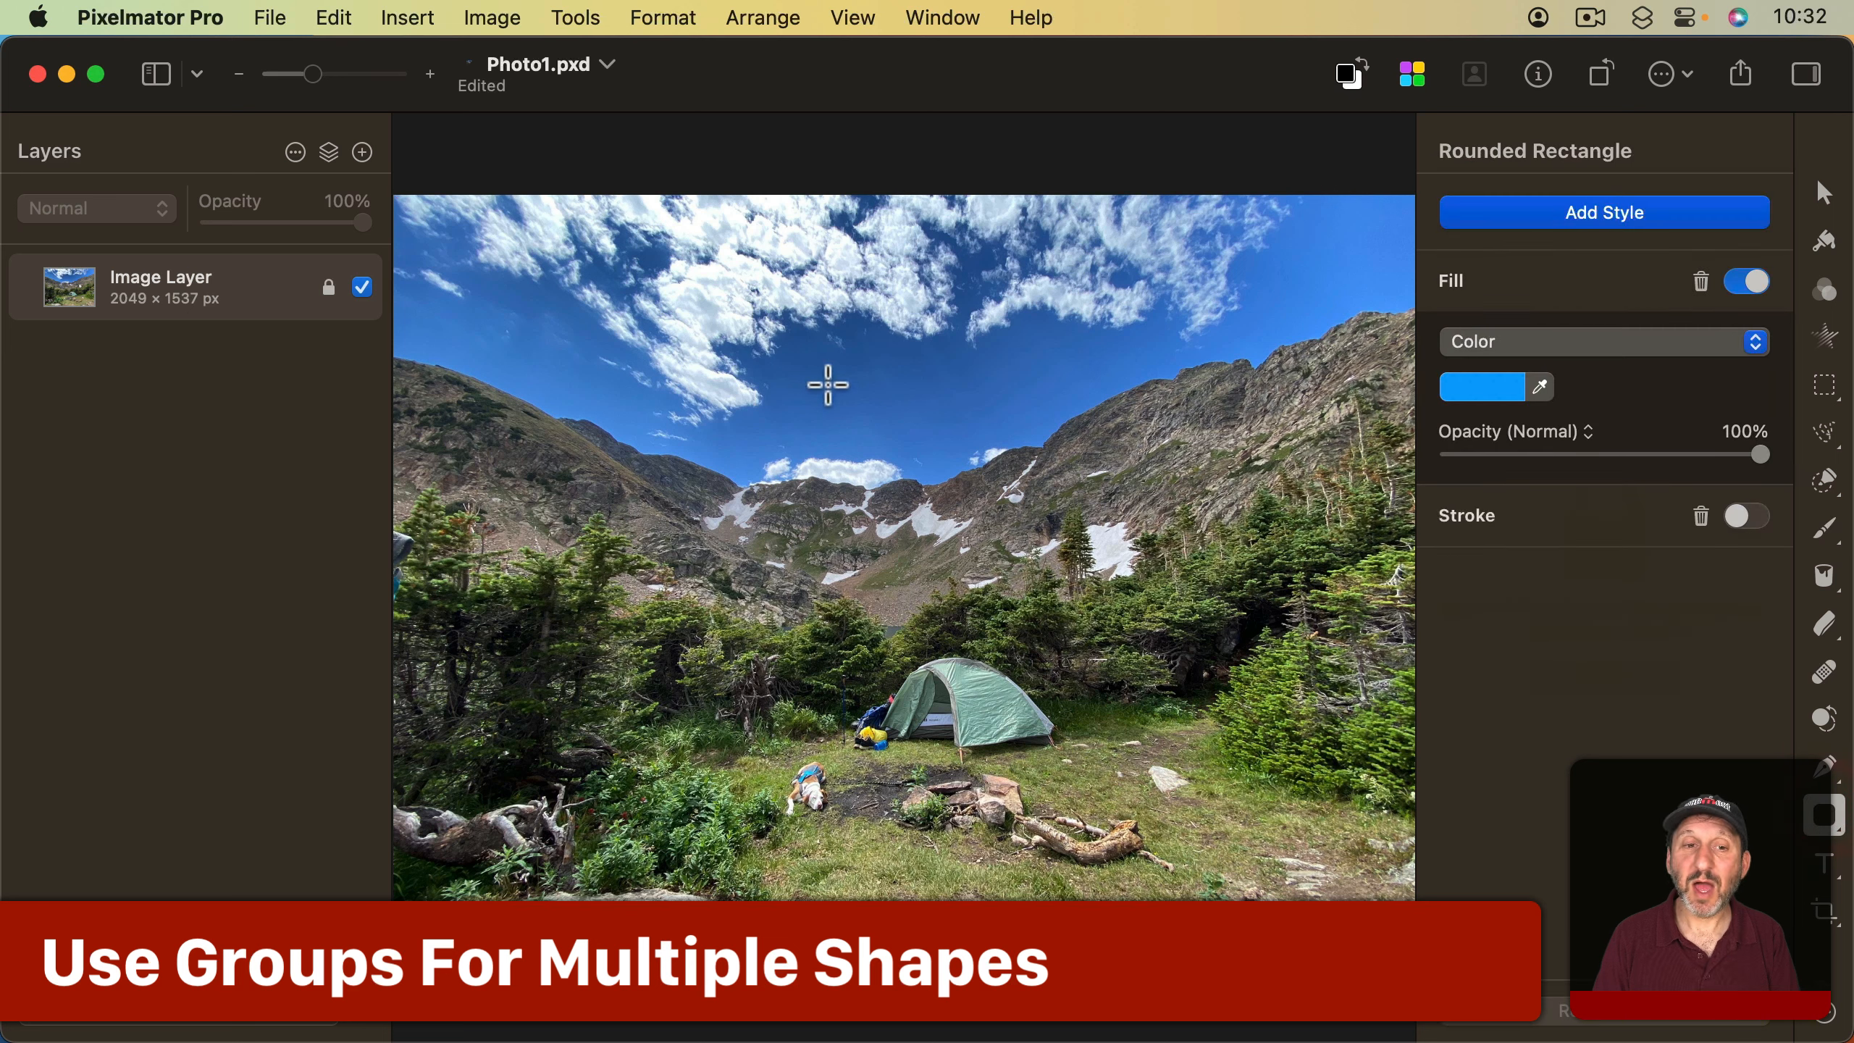
{"action": "left_click_drag", "start_coordinate": [603, 353], "coordinate": [928, 629]}
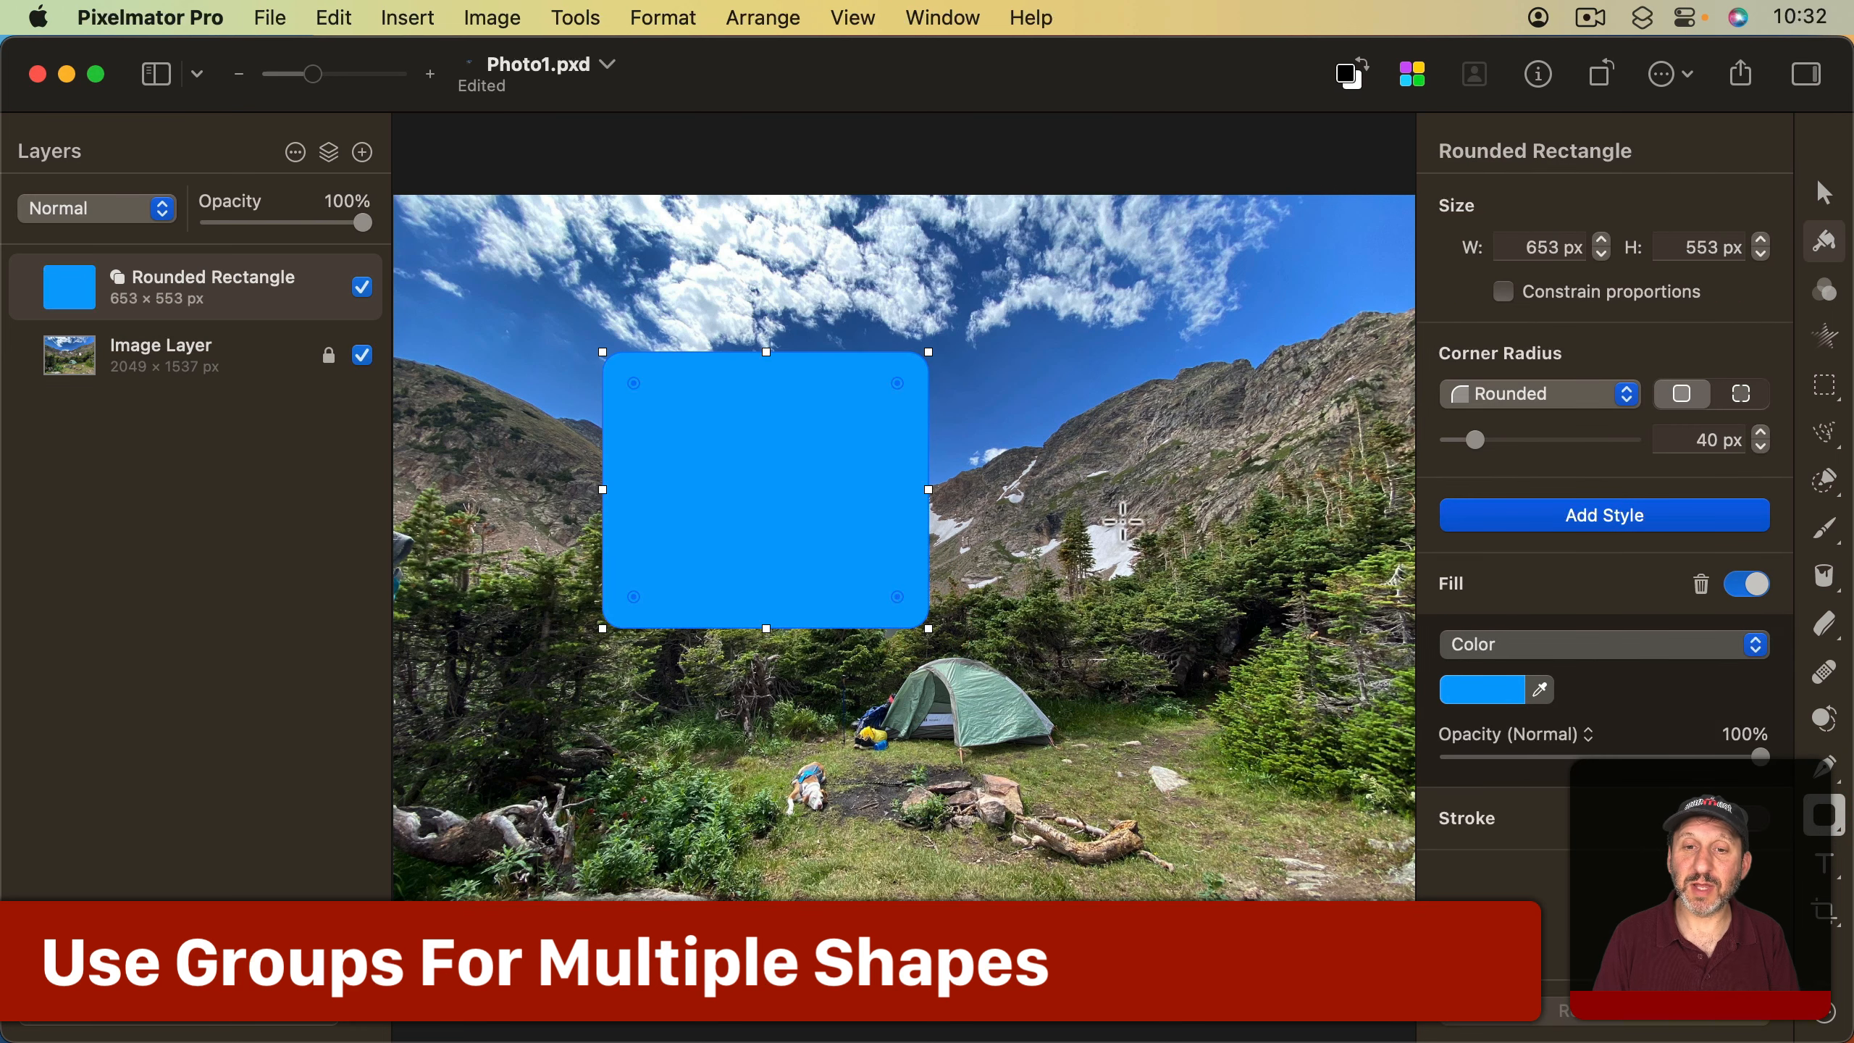
{"action": "left_click_drag", "start_coordinate": [977, 433], "coordinate": [1256, 712]}
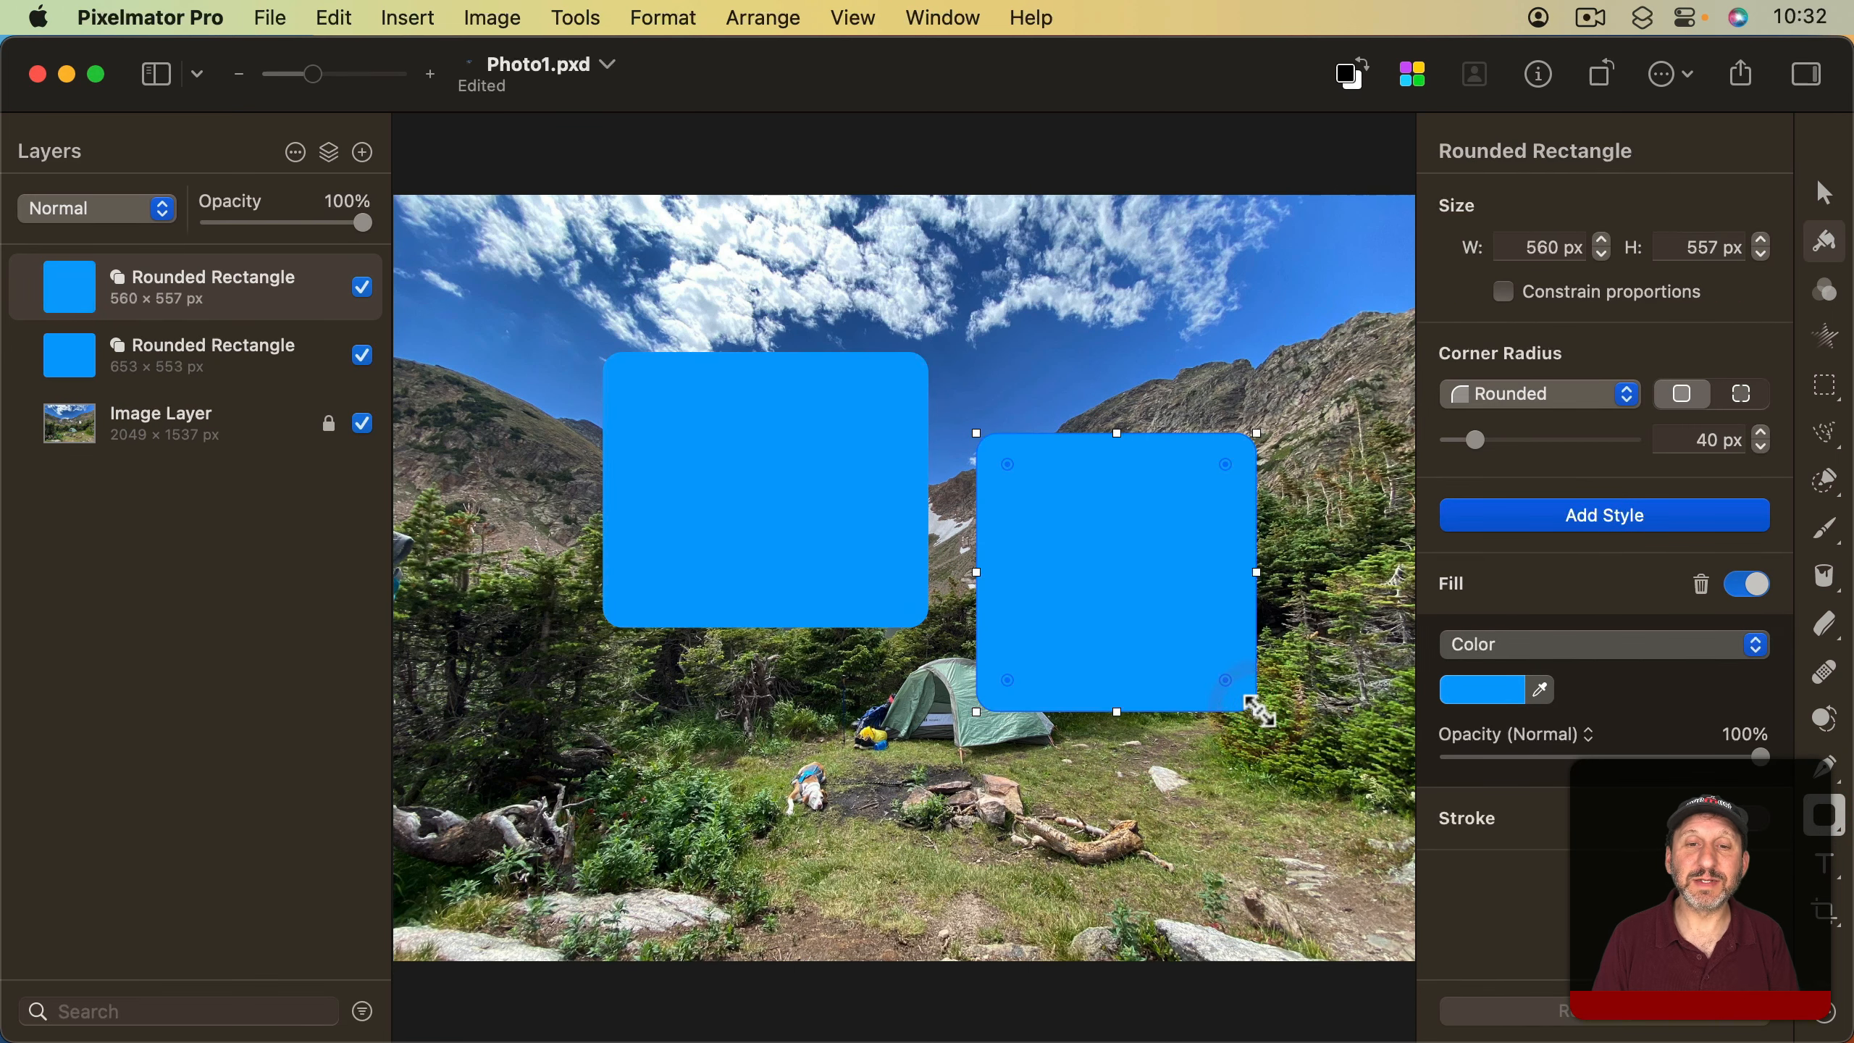
- Group the two rounded rectangle layers and place the group below the photo layer
{"action": "left_click", "coordinate": [191, 363], "text": "shift"}
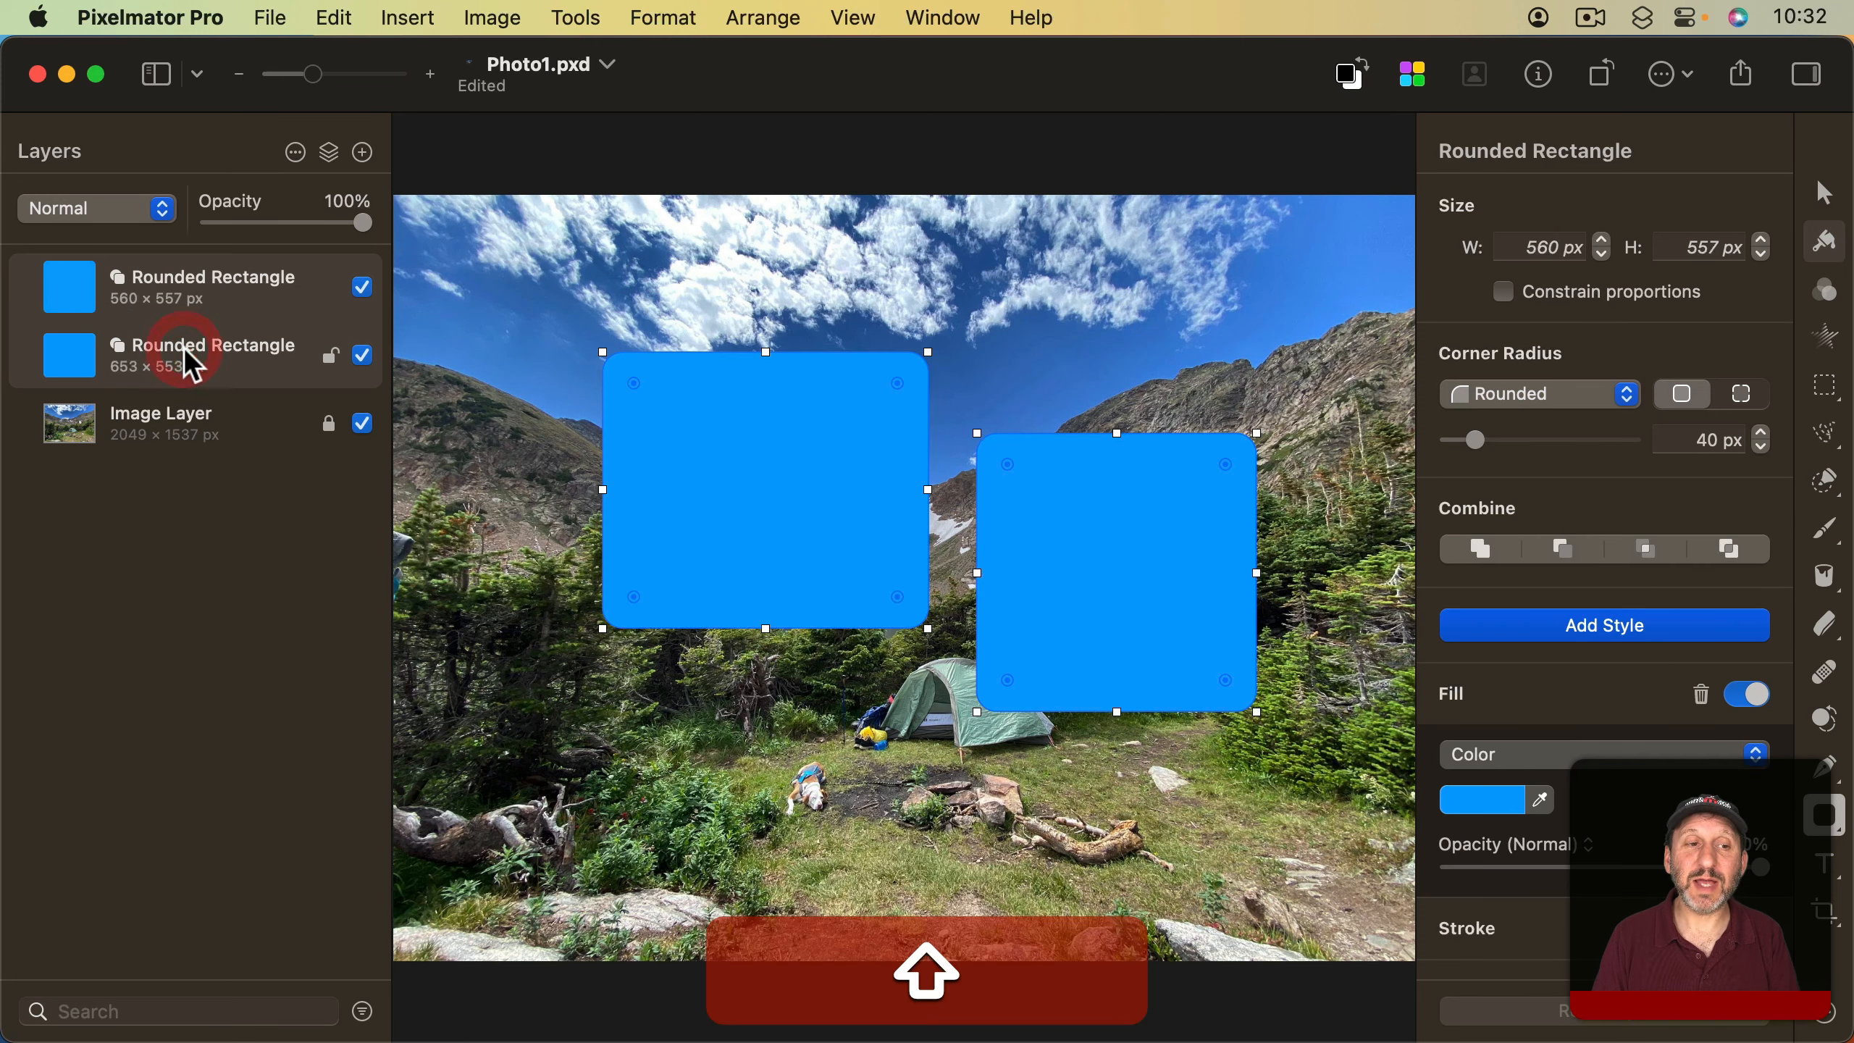
{"action": "left_click", "coordinate": [187, 300], "text": "ctrl"}
{"action": "left_click", "coordinate": [229, 317]}
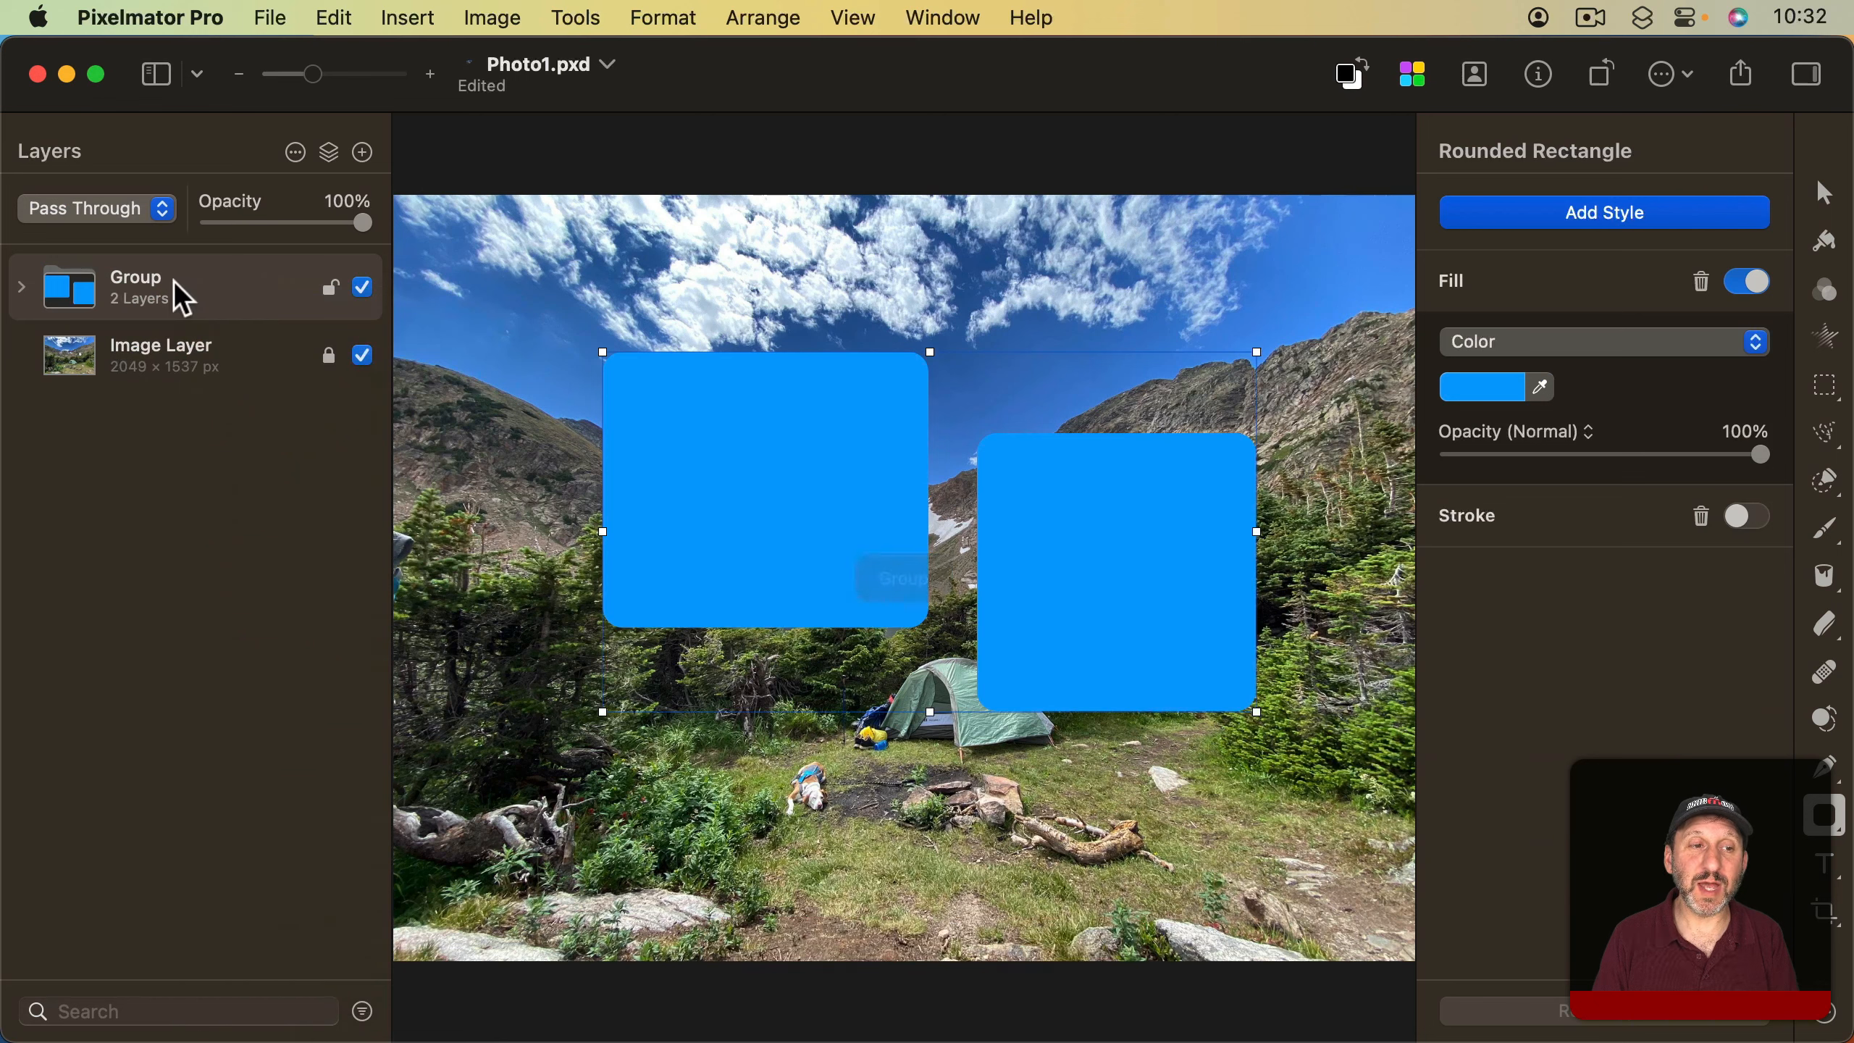
{"action": "left_click_drag", "start_coordinate": [174, 288], "coordinate": [146, 390]}
- Clip the photo layer to the group of rounded rectangles and expand the group to show its layers
{"action": "left_click", "coordinate": [92, 285]}
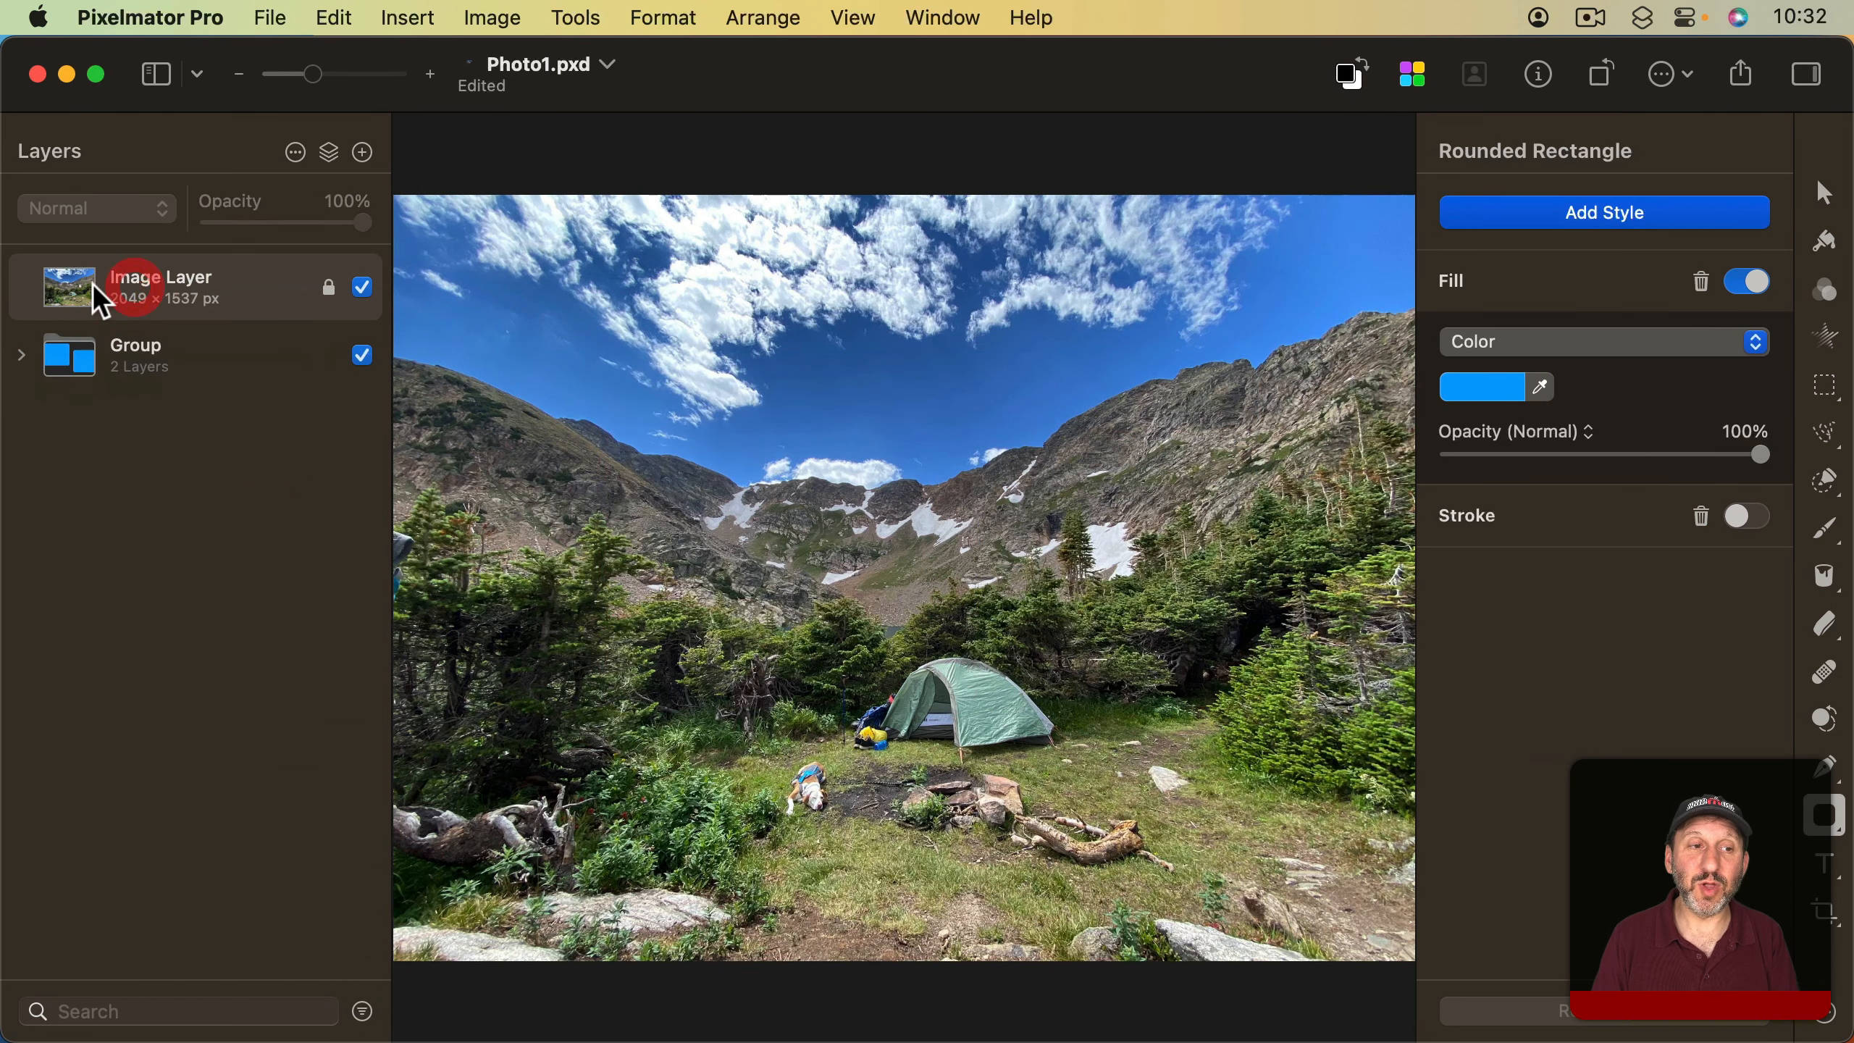
{"action": "left_click", "coordinate": [149, 280], "text": "ctrl"}
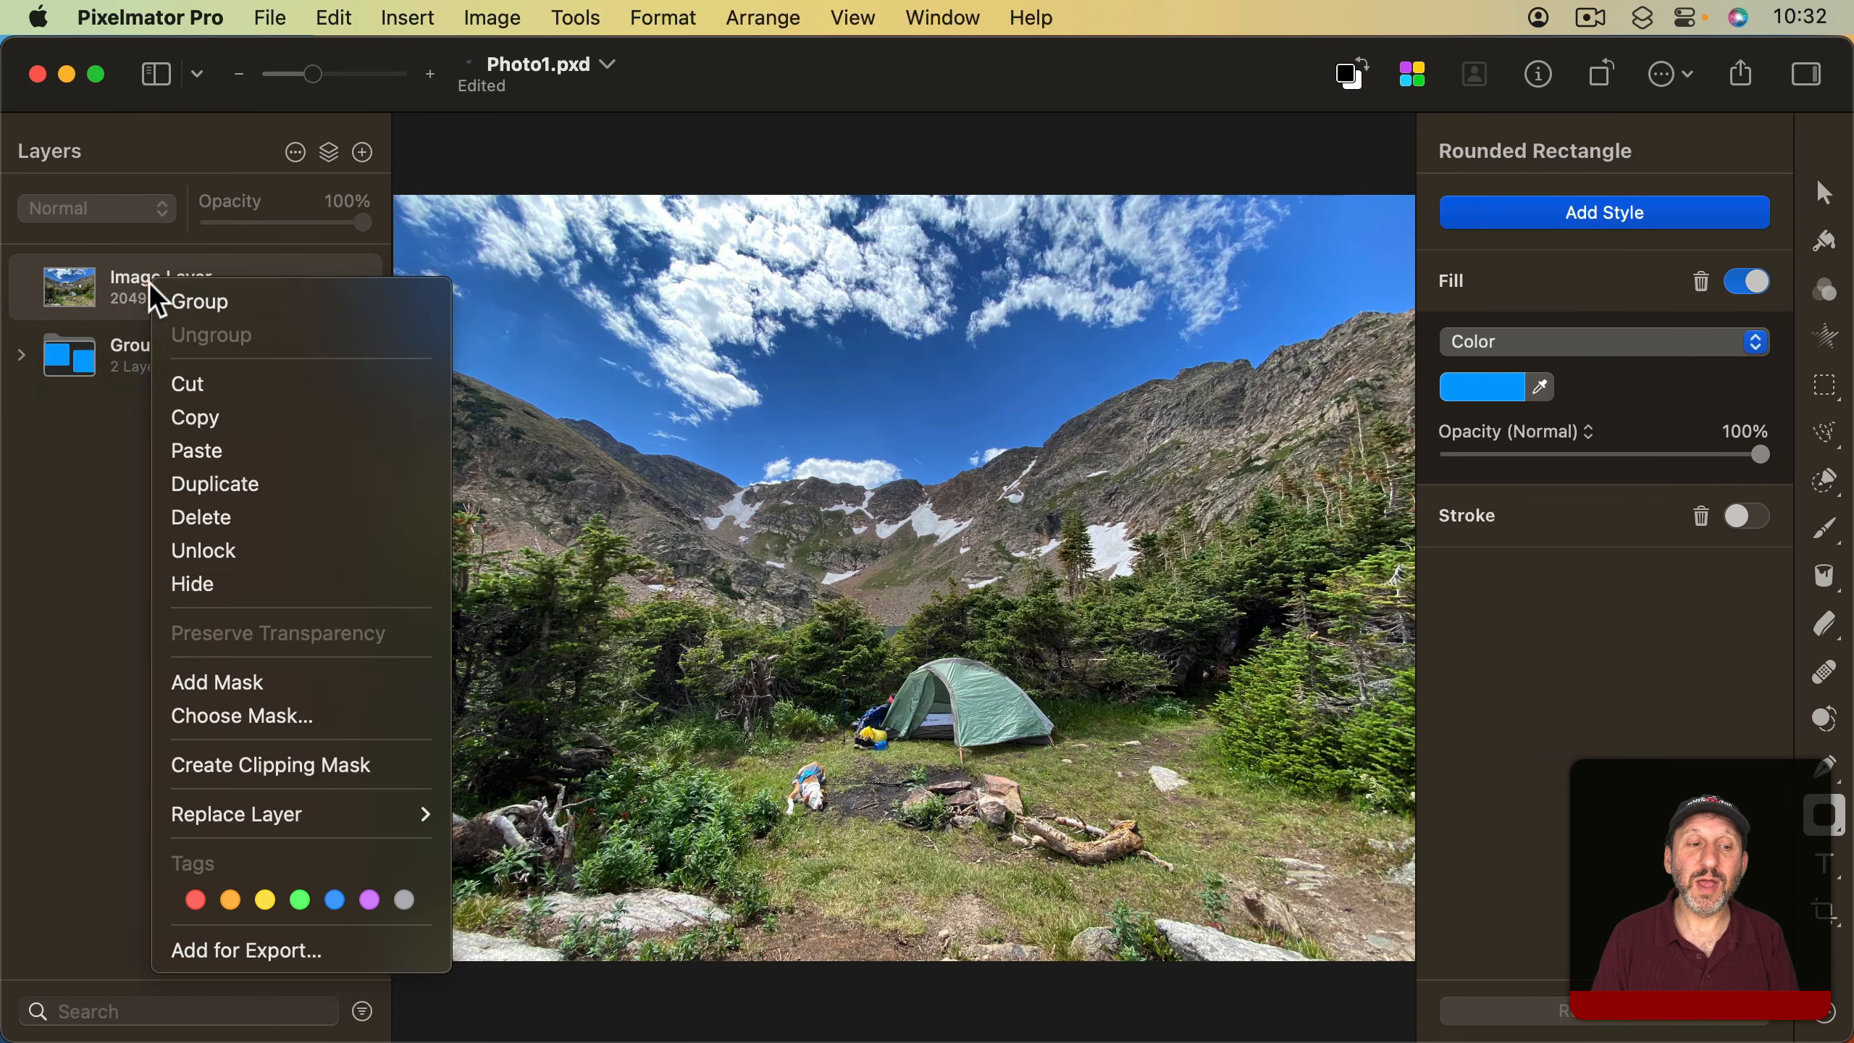
{"action": "left_click", "coordinate": [273, 765]}
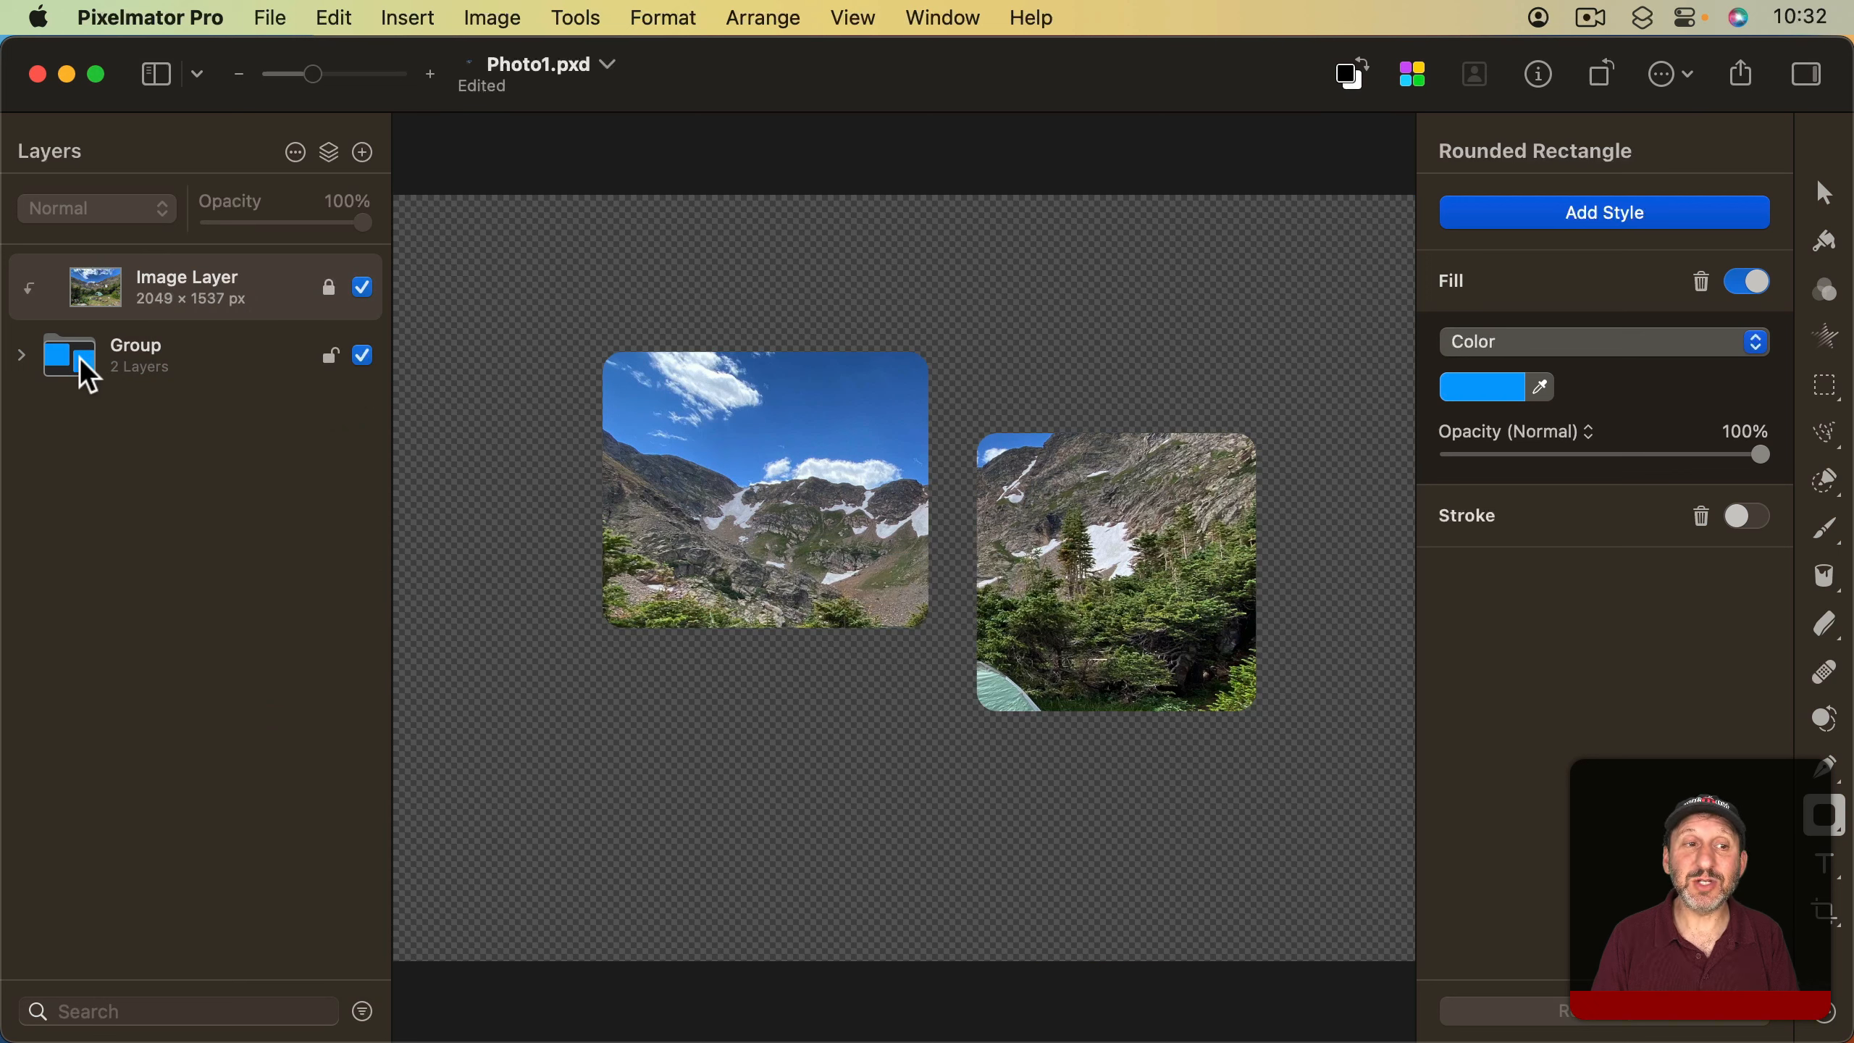
{"action": "left_click", "coordinate": [22, 355]}
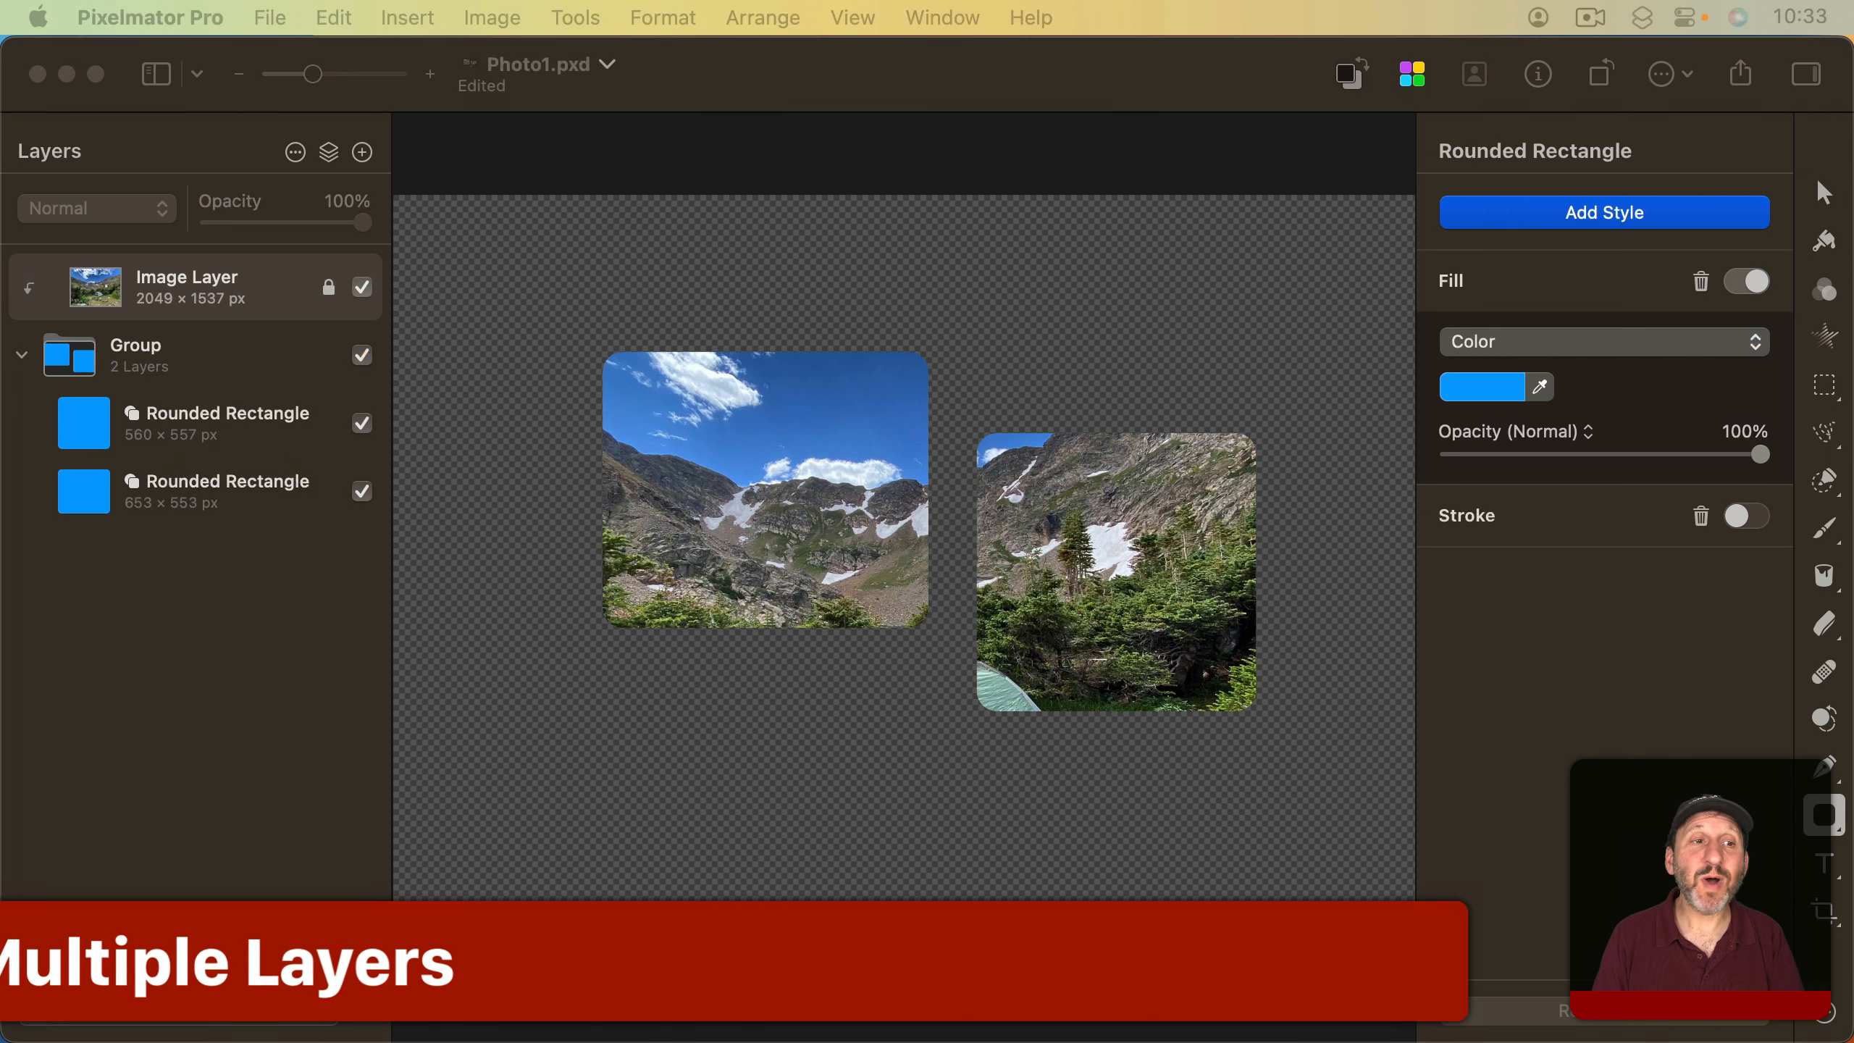
- Add the Fountain photo as the top layer, clip it to the rectangle group, and reposition it within the shapes
{"action": "left_click_drag", "start_coordinate": [0, 17], "coordinate": [190, 272]}
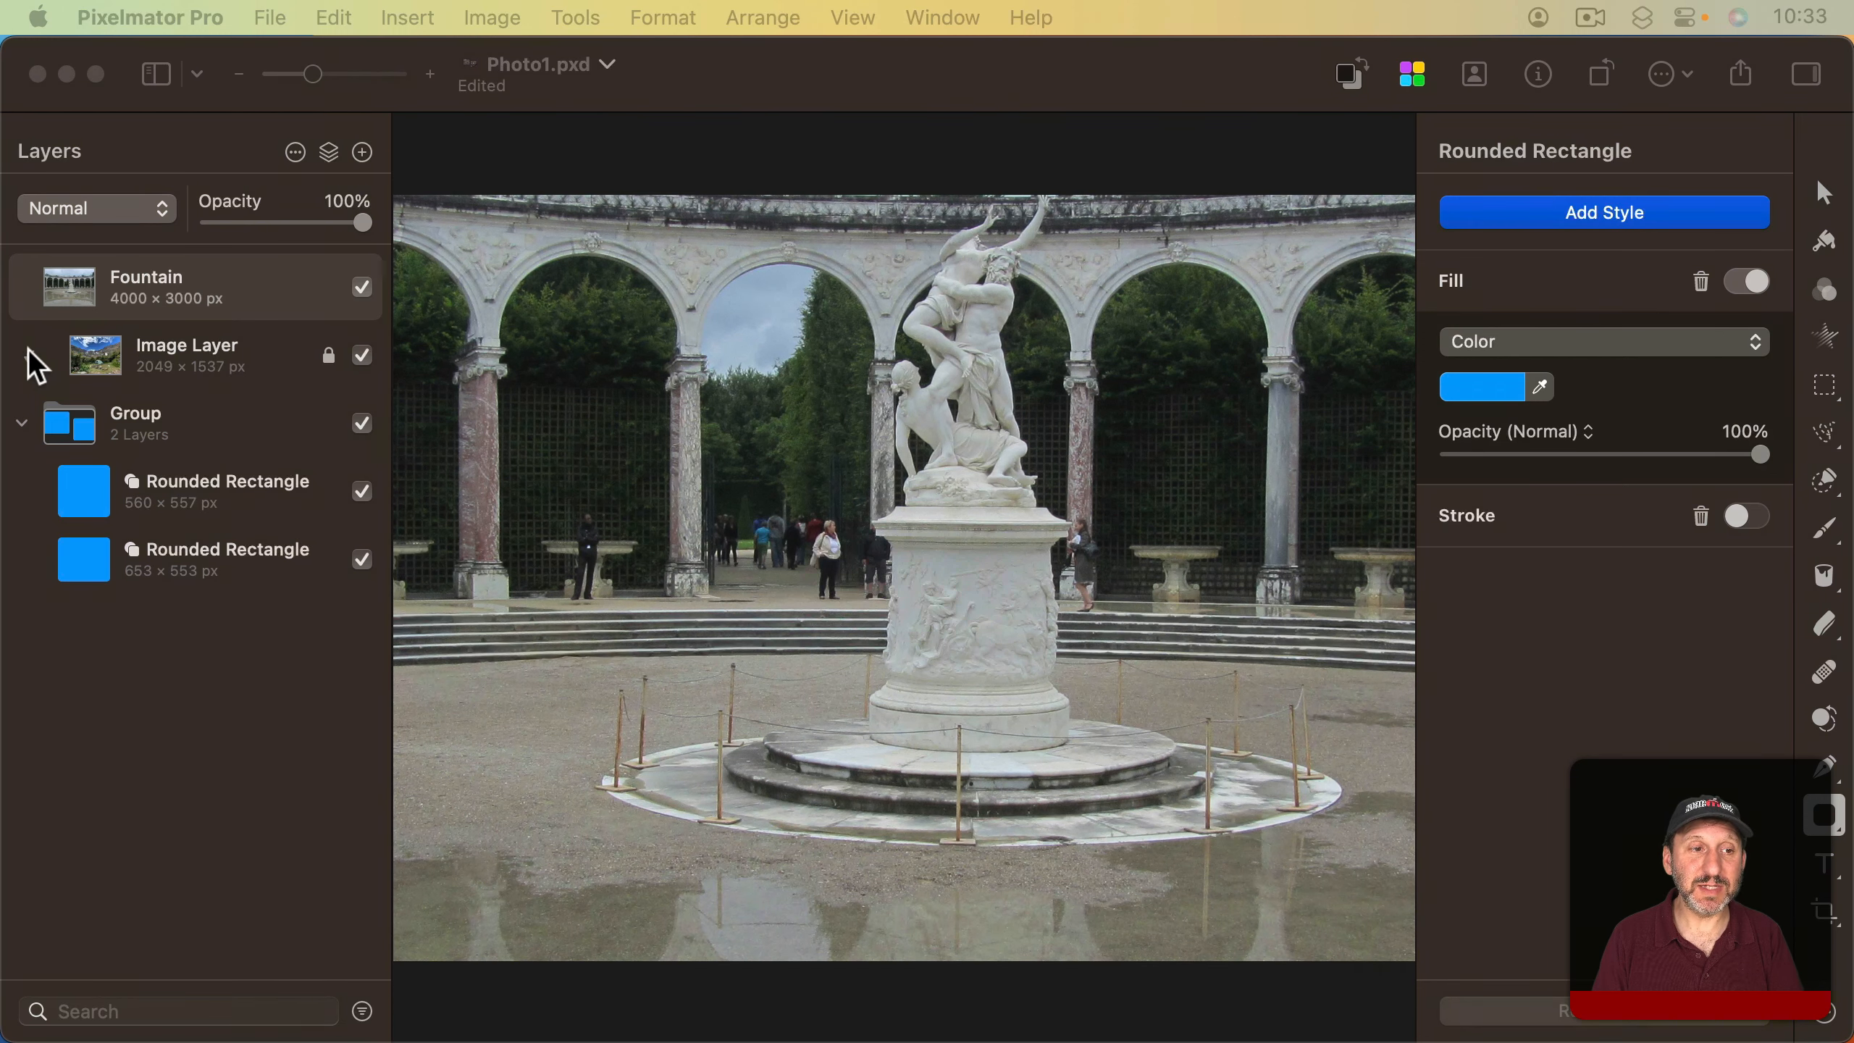
{"action": "right_click", "coordinate": [154, 283]}
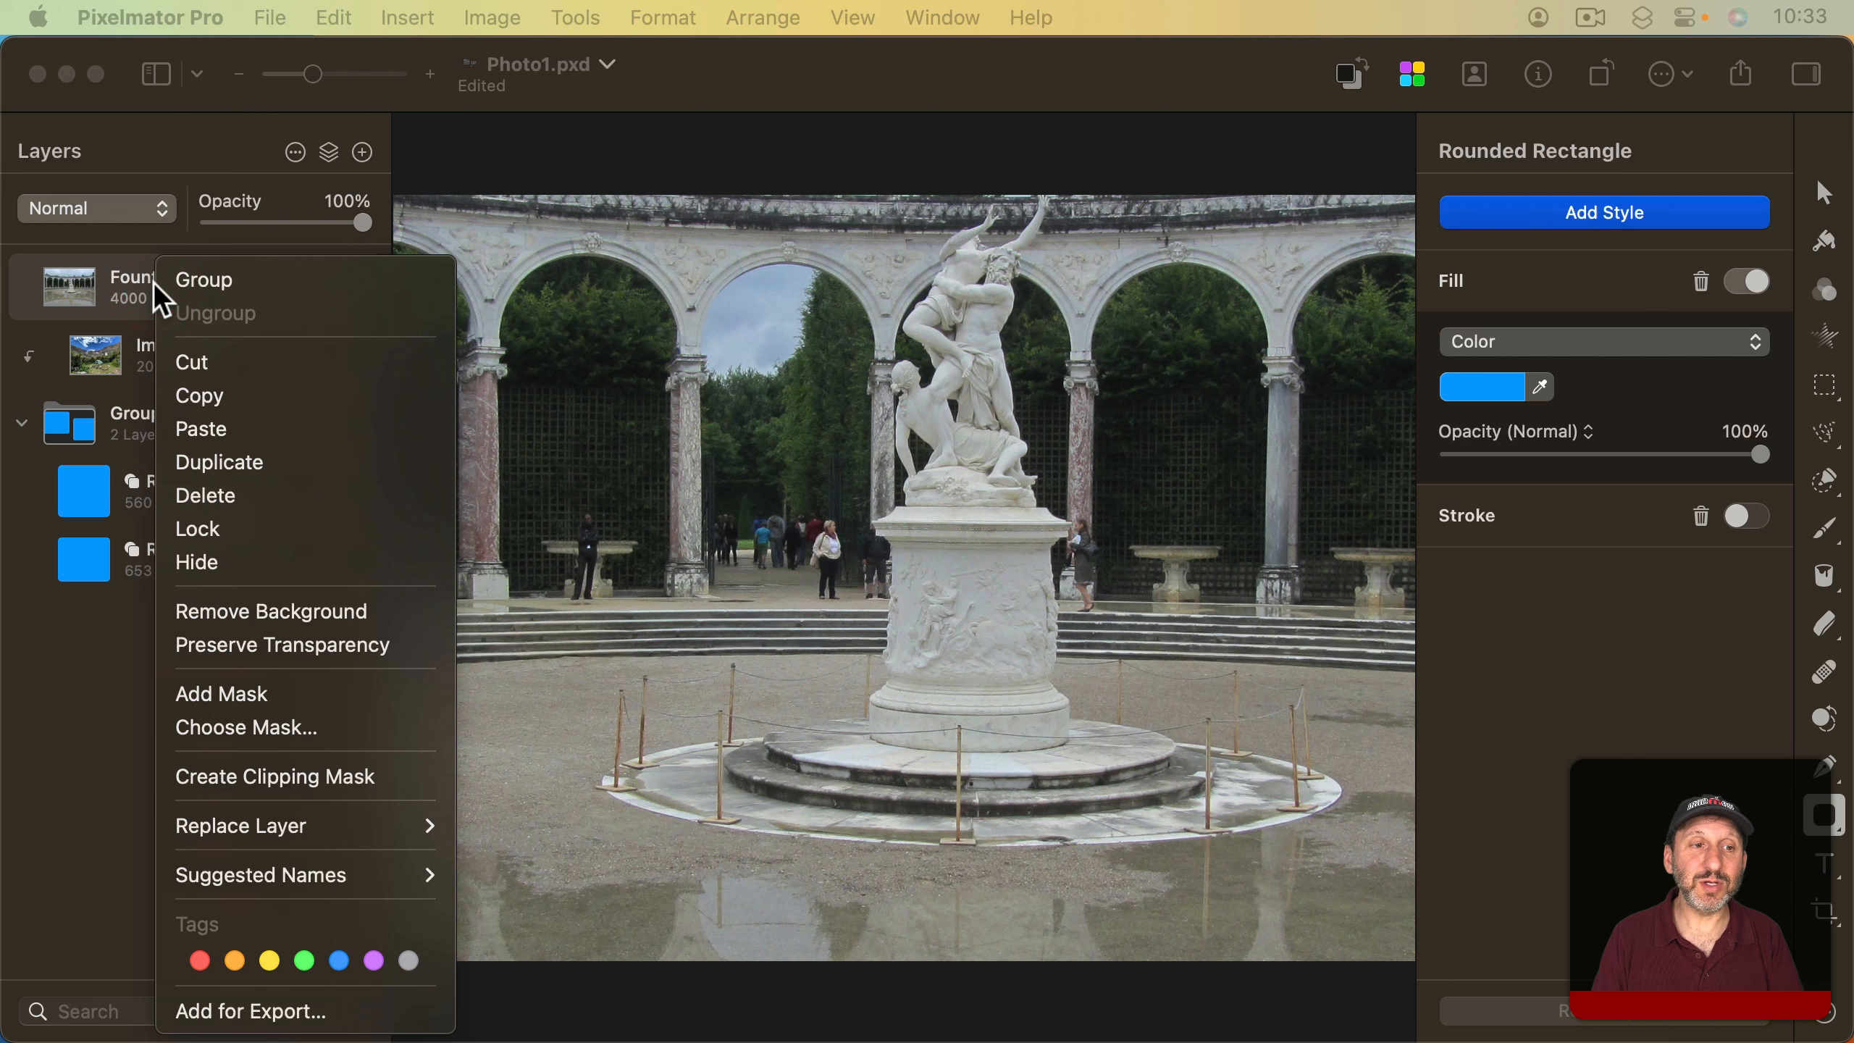
{"action": "left_click", "coordinate": [270, 775]}
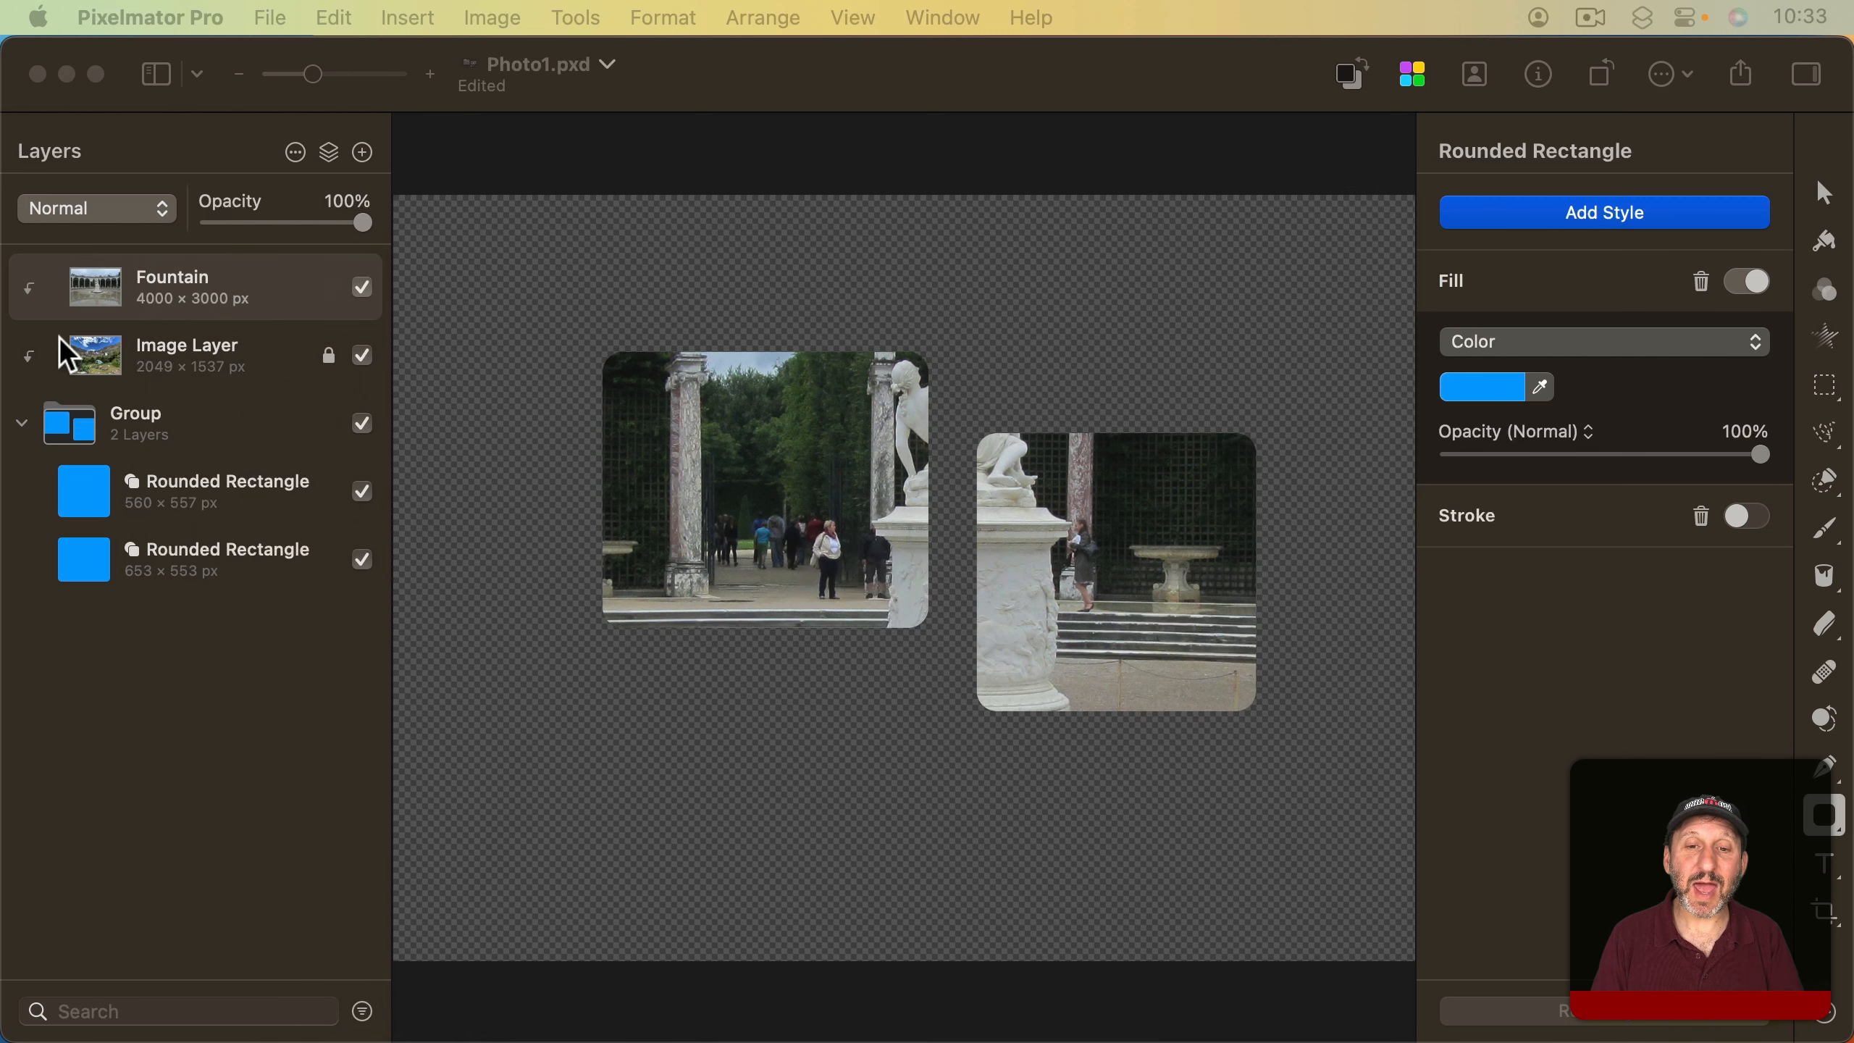
{"action": "key", "text": "v"}
{"action": "left_click_drag", "start_coordinate": [1084, 484], "coordinate": [1171, 620]}
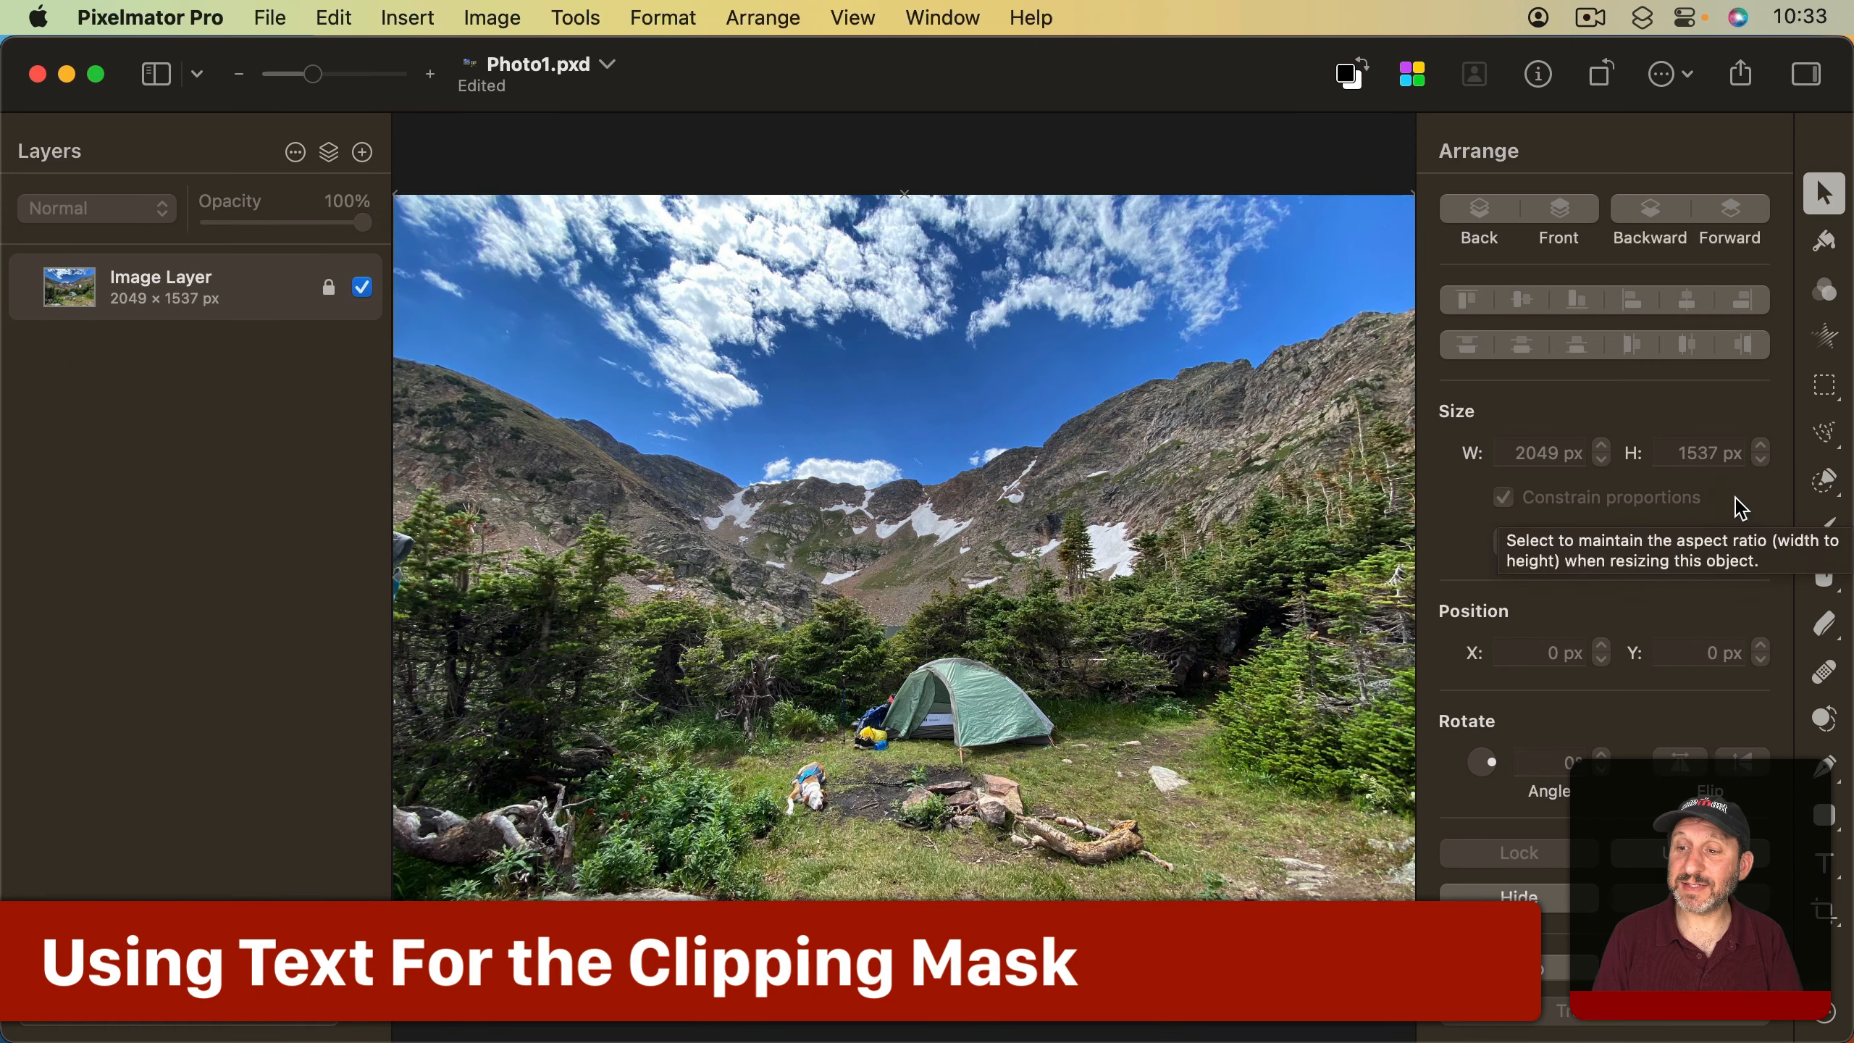
- Add the text COLORADO in 340 px Impact over the photo and place it at about X 310, Y 710 px
{"action": "left_click", "coordinate": [1827, 866]}
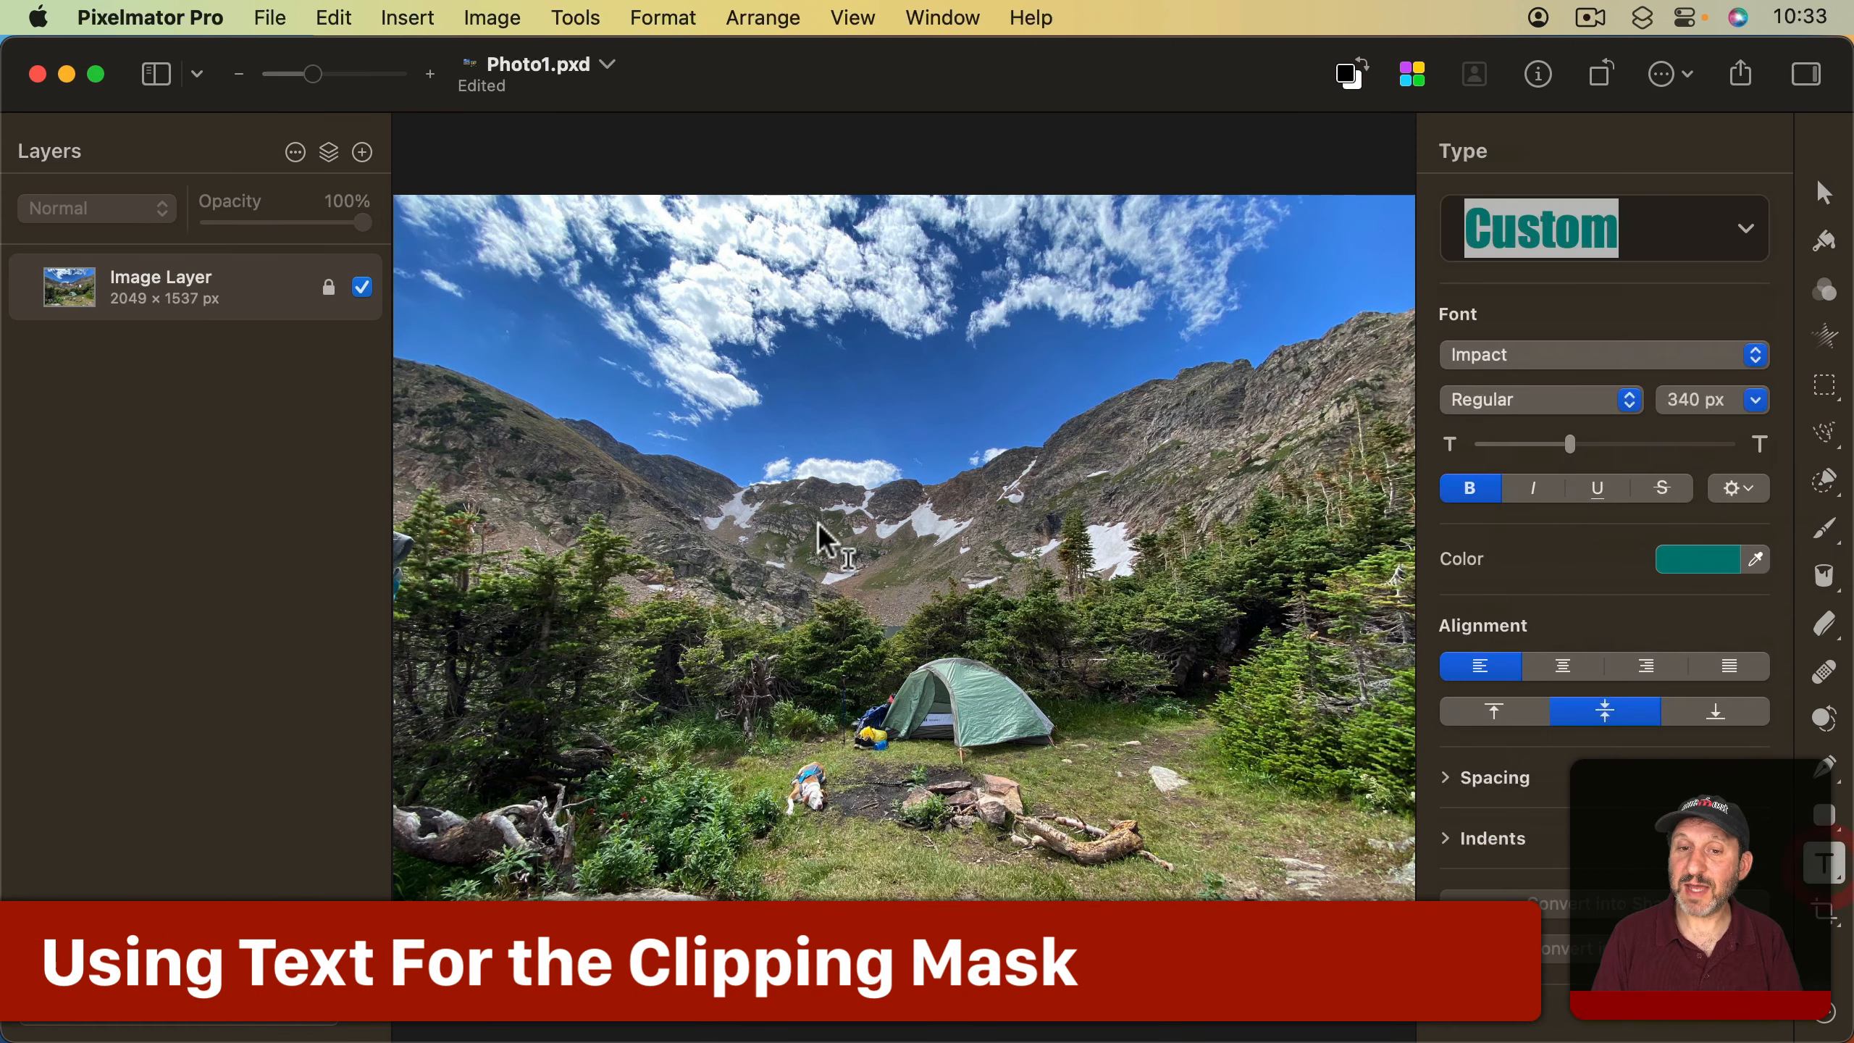
{"action": "left_click", "coordinate": [670, 509]}
{"action": "double_click", "coordinate": [629, 525]}
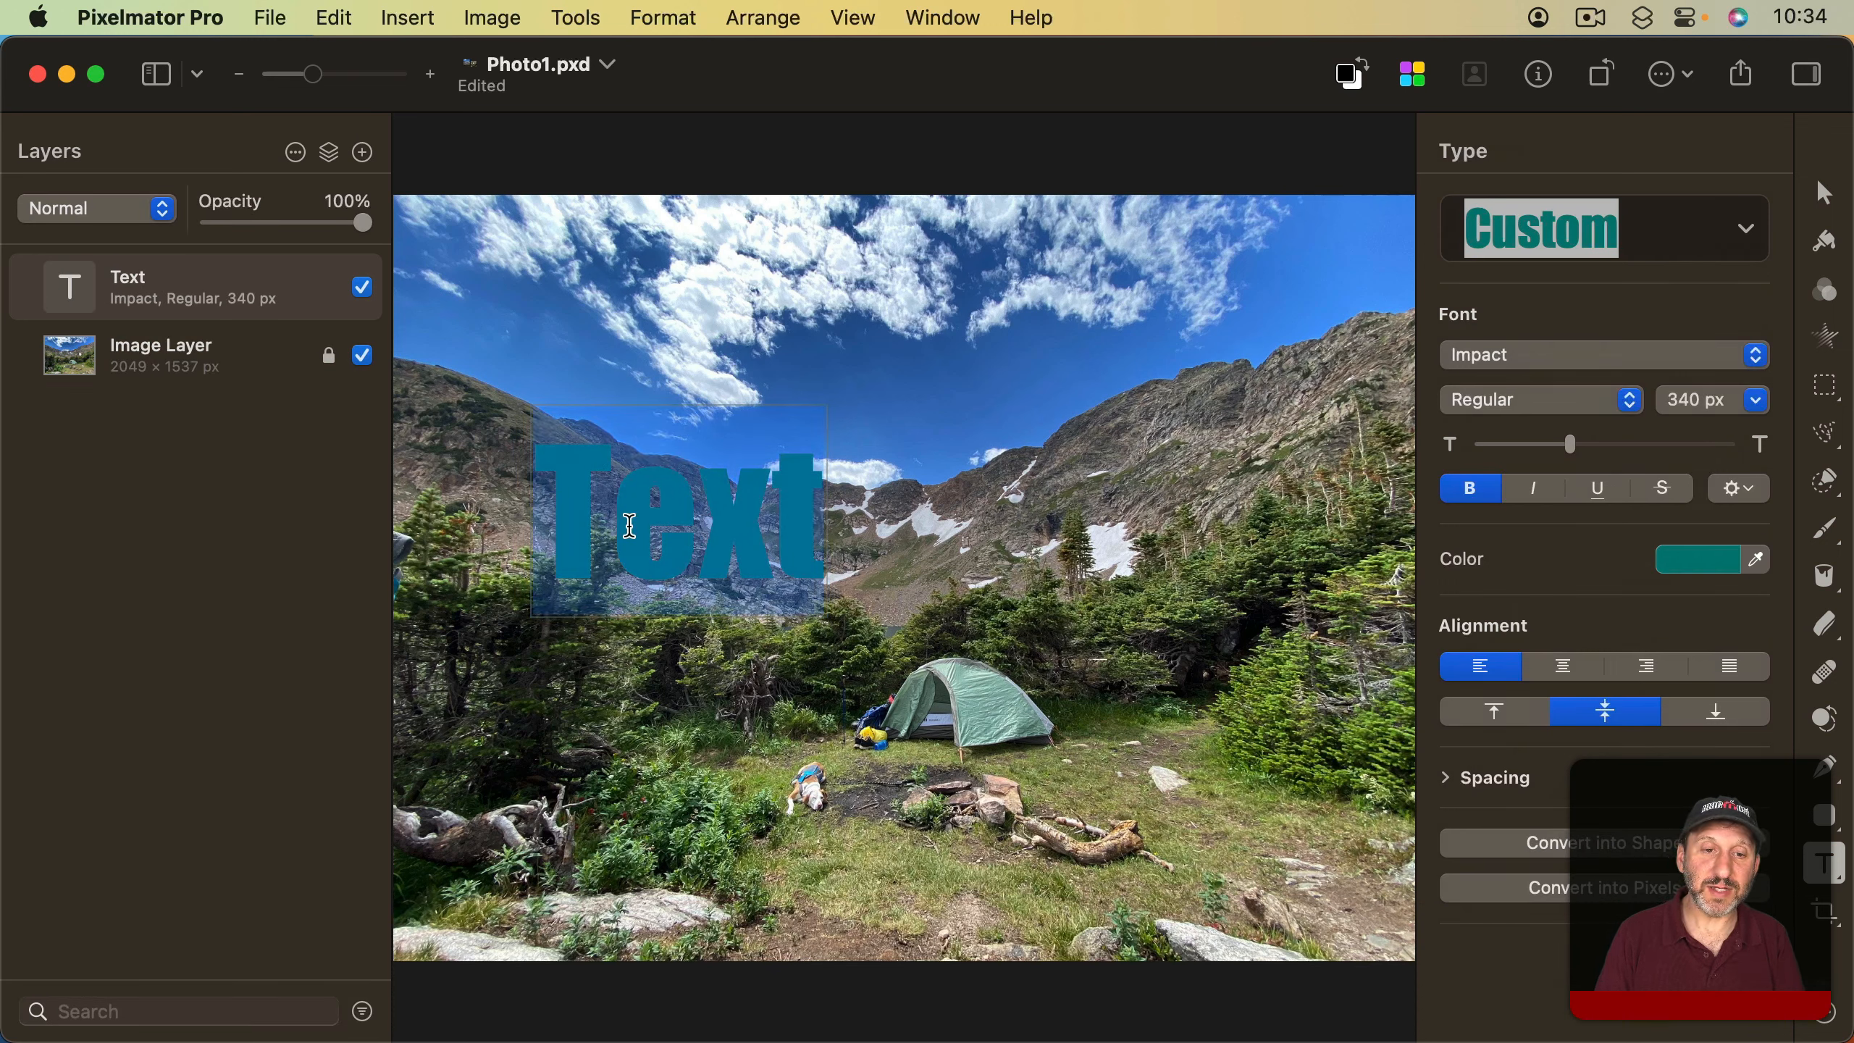
{"action": "type", "text": "COLORADO"}
{"action": "key", "text": "Escape"}
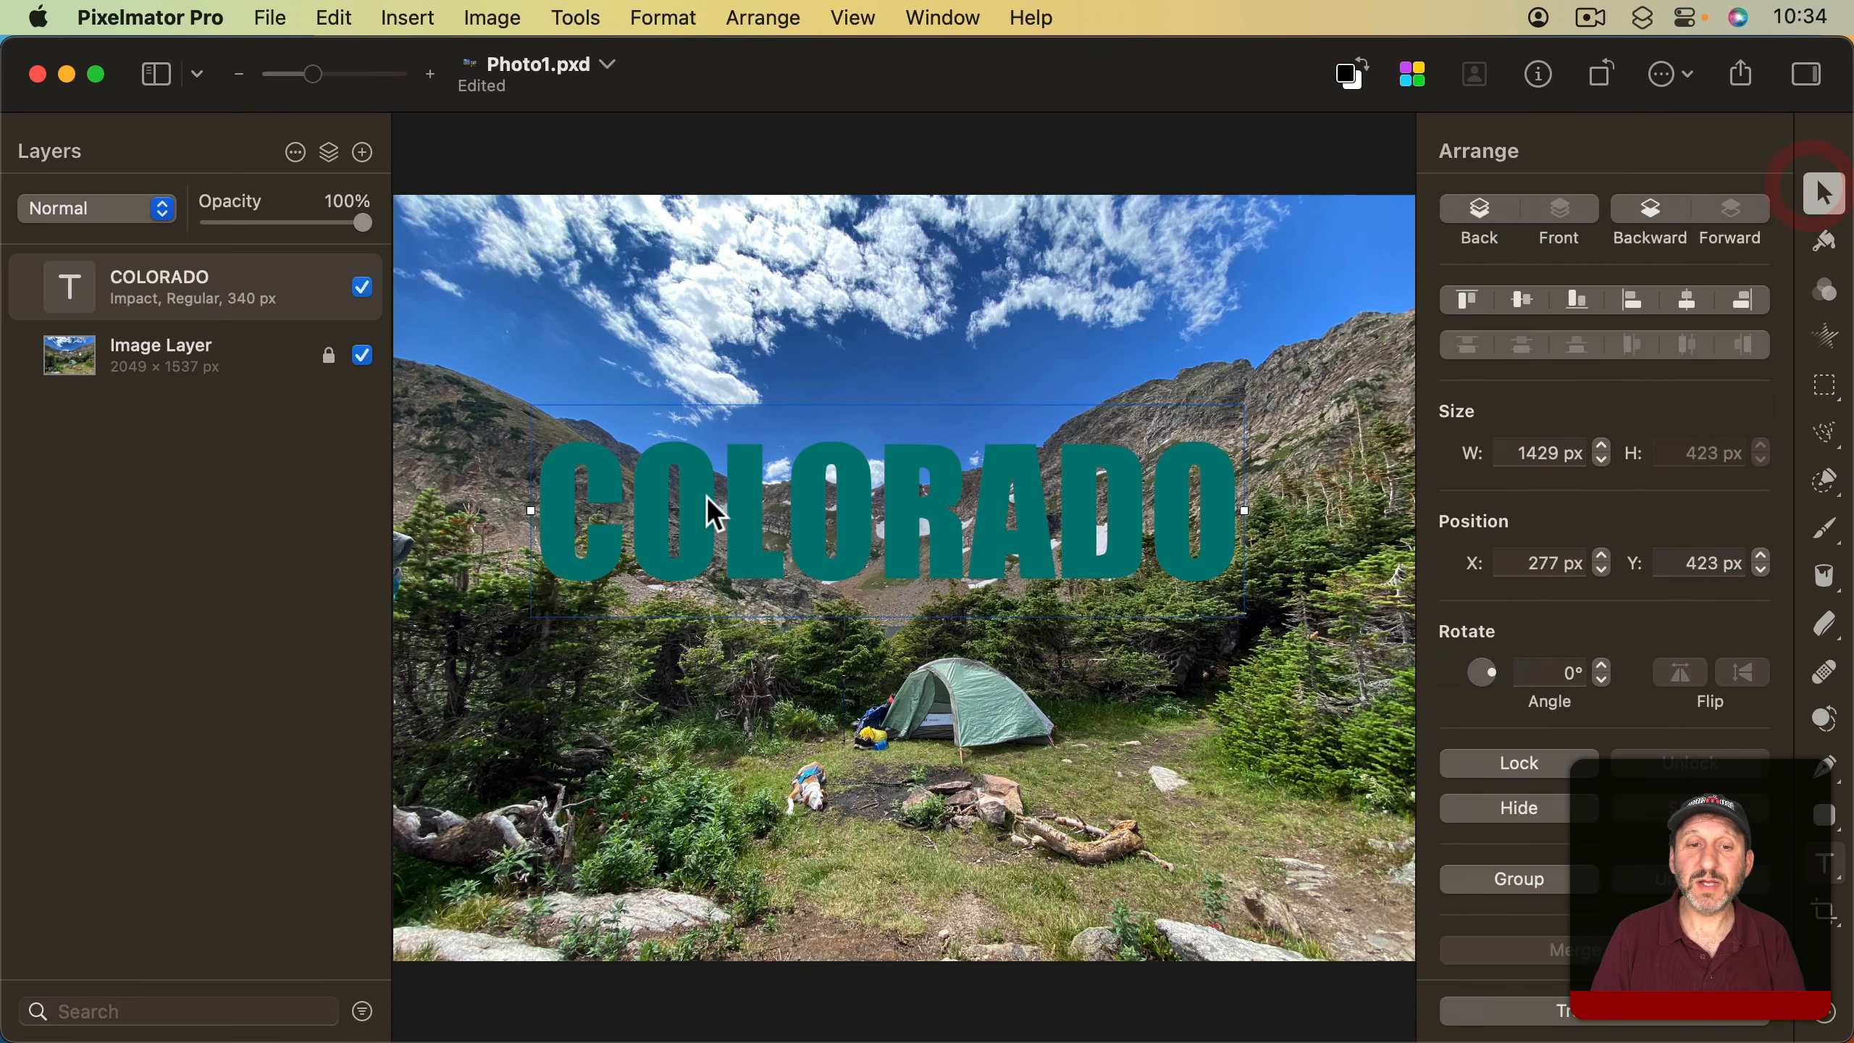
{"action": "left_click_drag", "start_coordinate": [801, 525], "coordinate": [825, 657]}
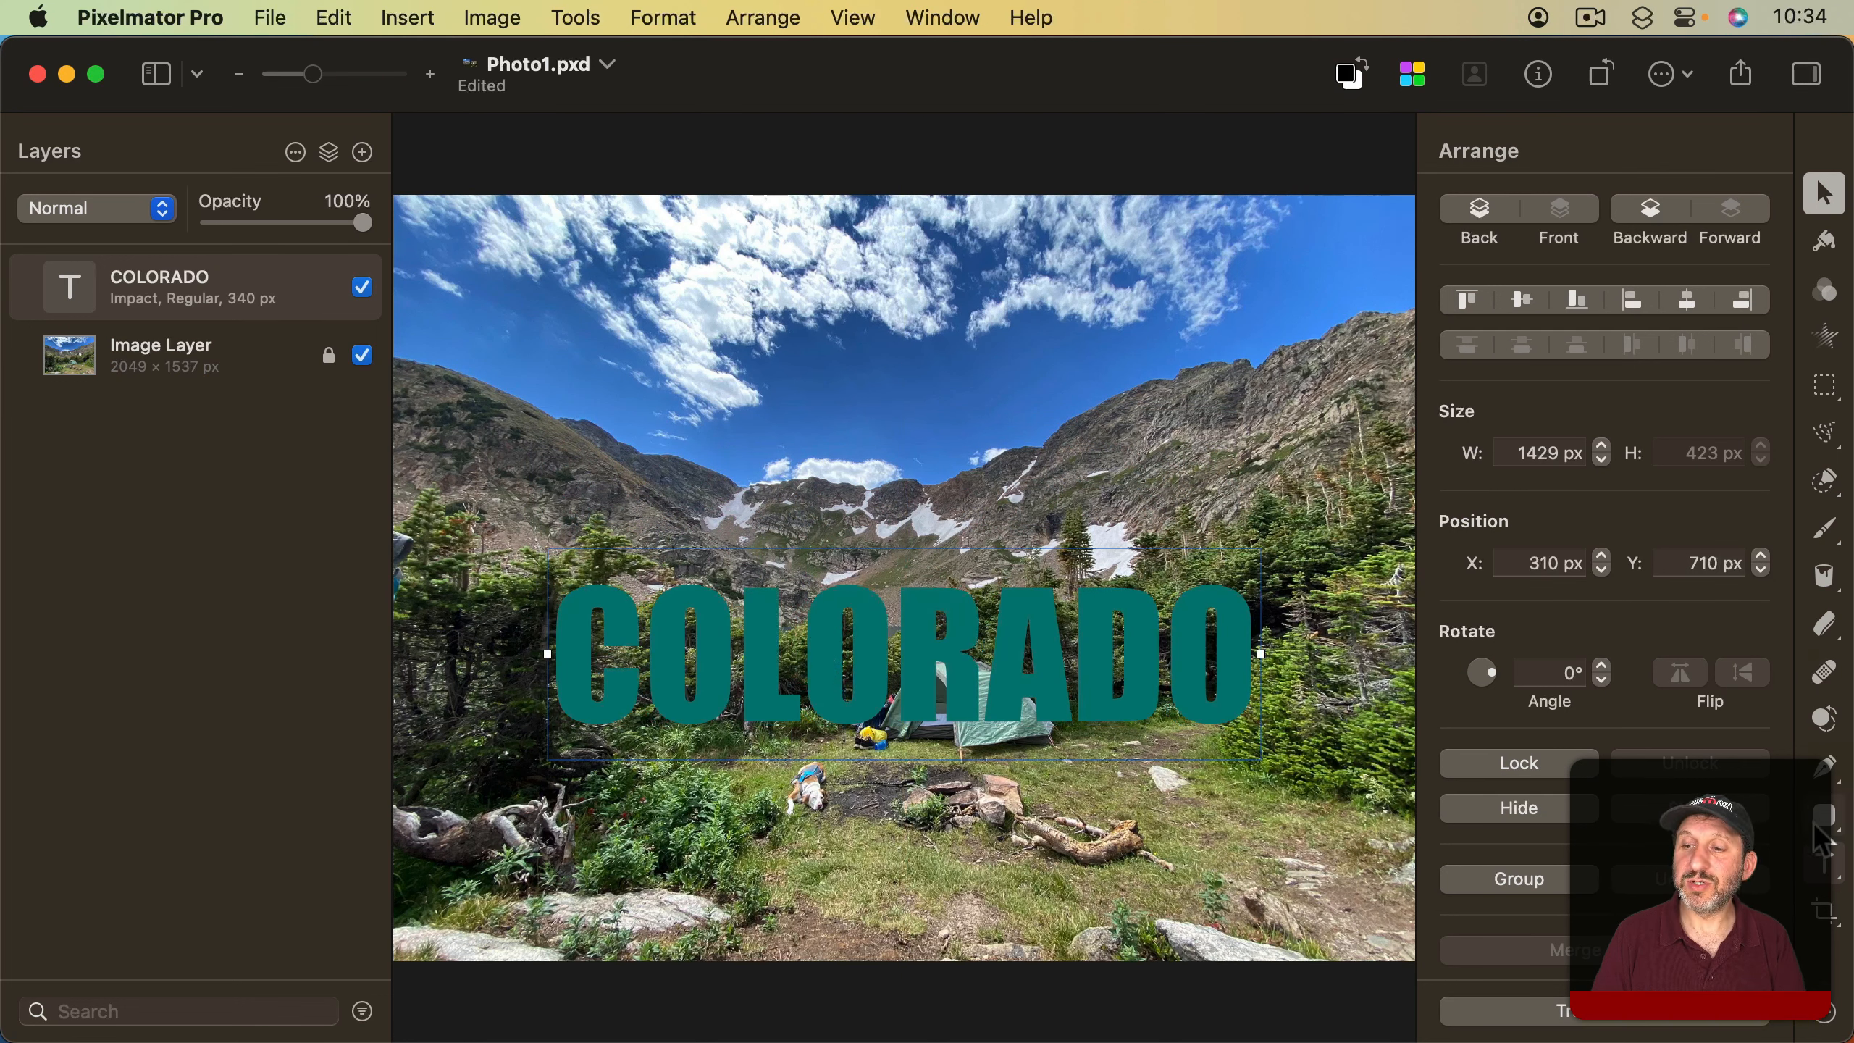
- Enlarge the COLORADO text to 444 px and move it to about X 93, Y 554 px
{"action": "left_click", "coordinate": [1824, 856]}
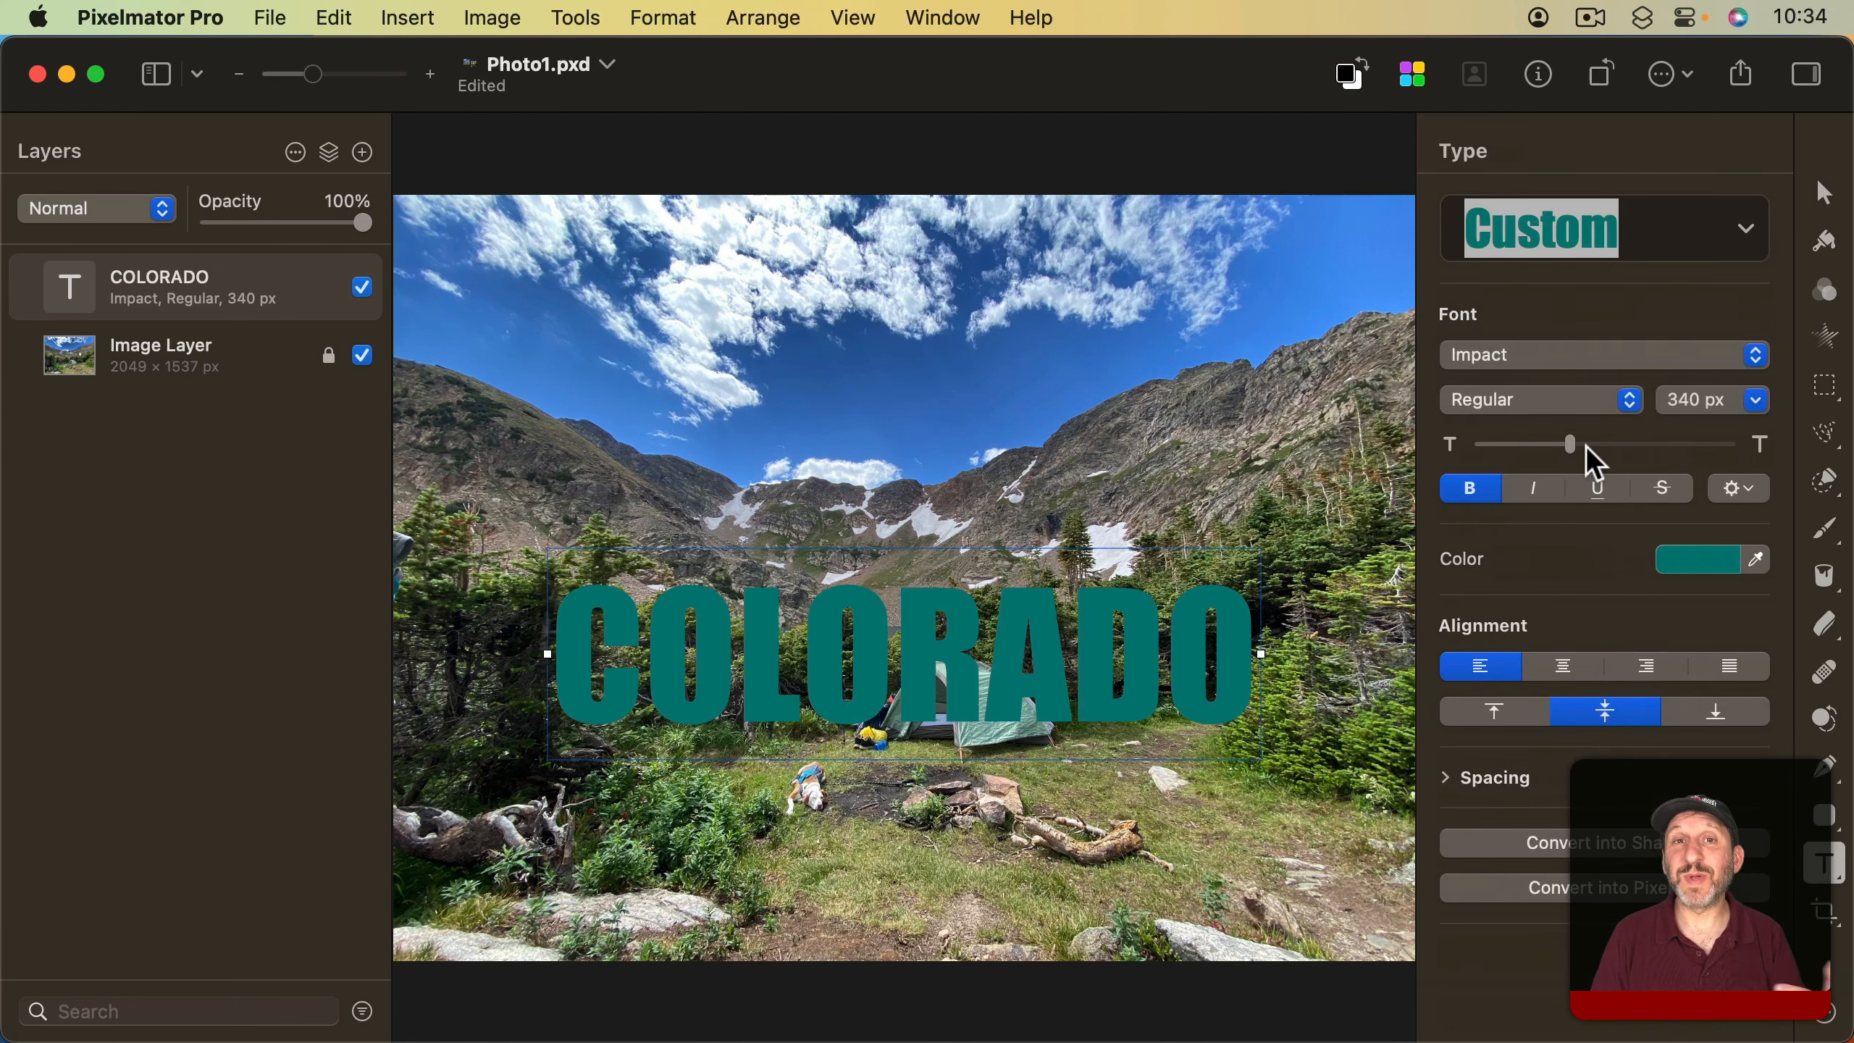
{"action": "left_click_drag", "start_coordinate": [1569, 446], "coordinate": [1585, 444]}
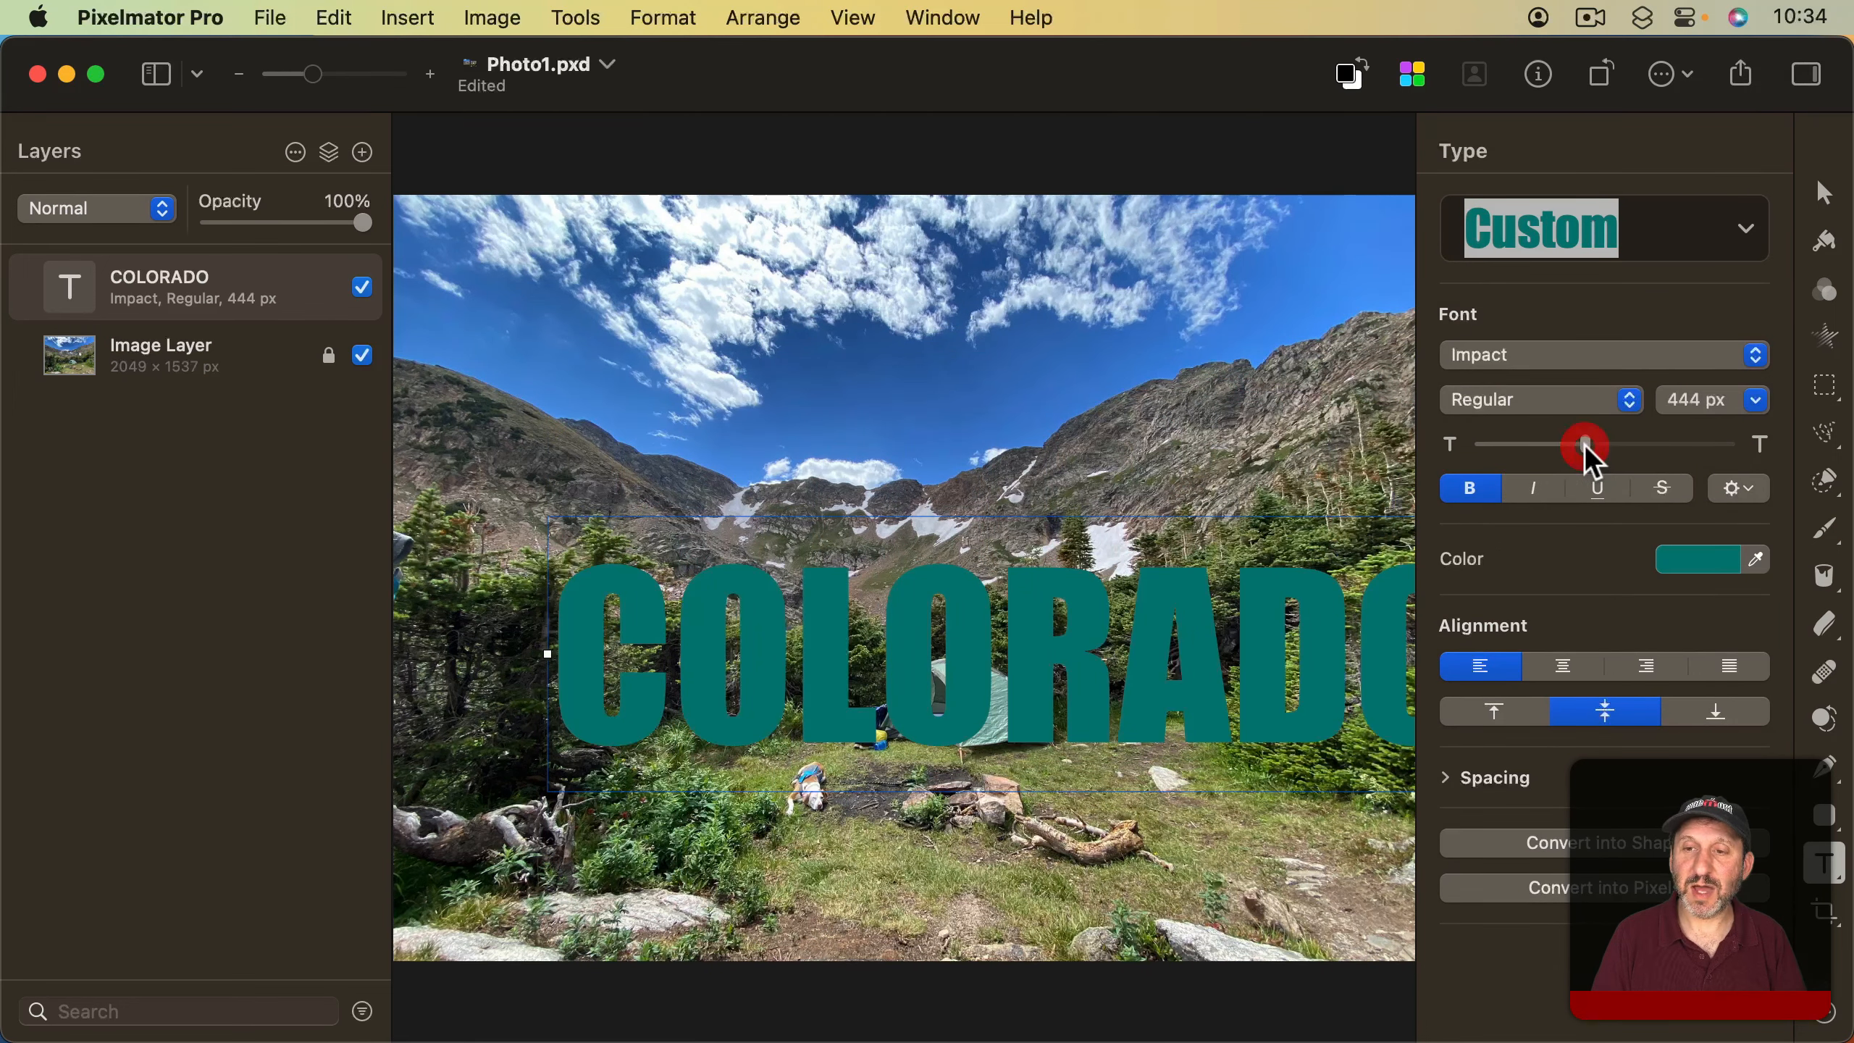
{"action": "left_click", "coordinate": [1822, 193]}
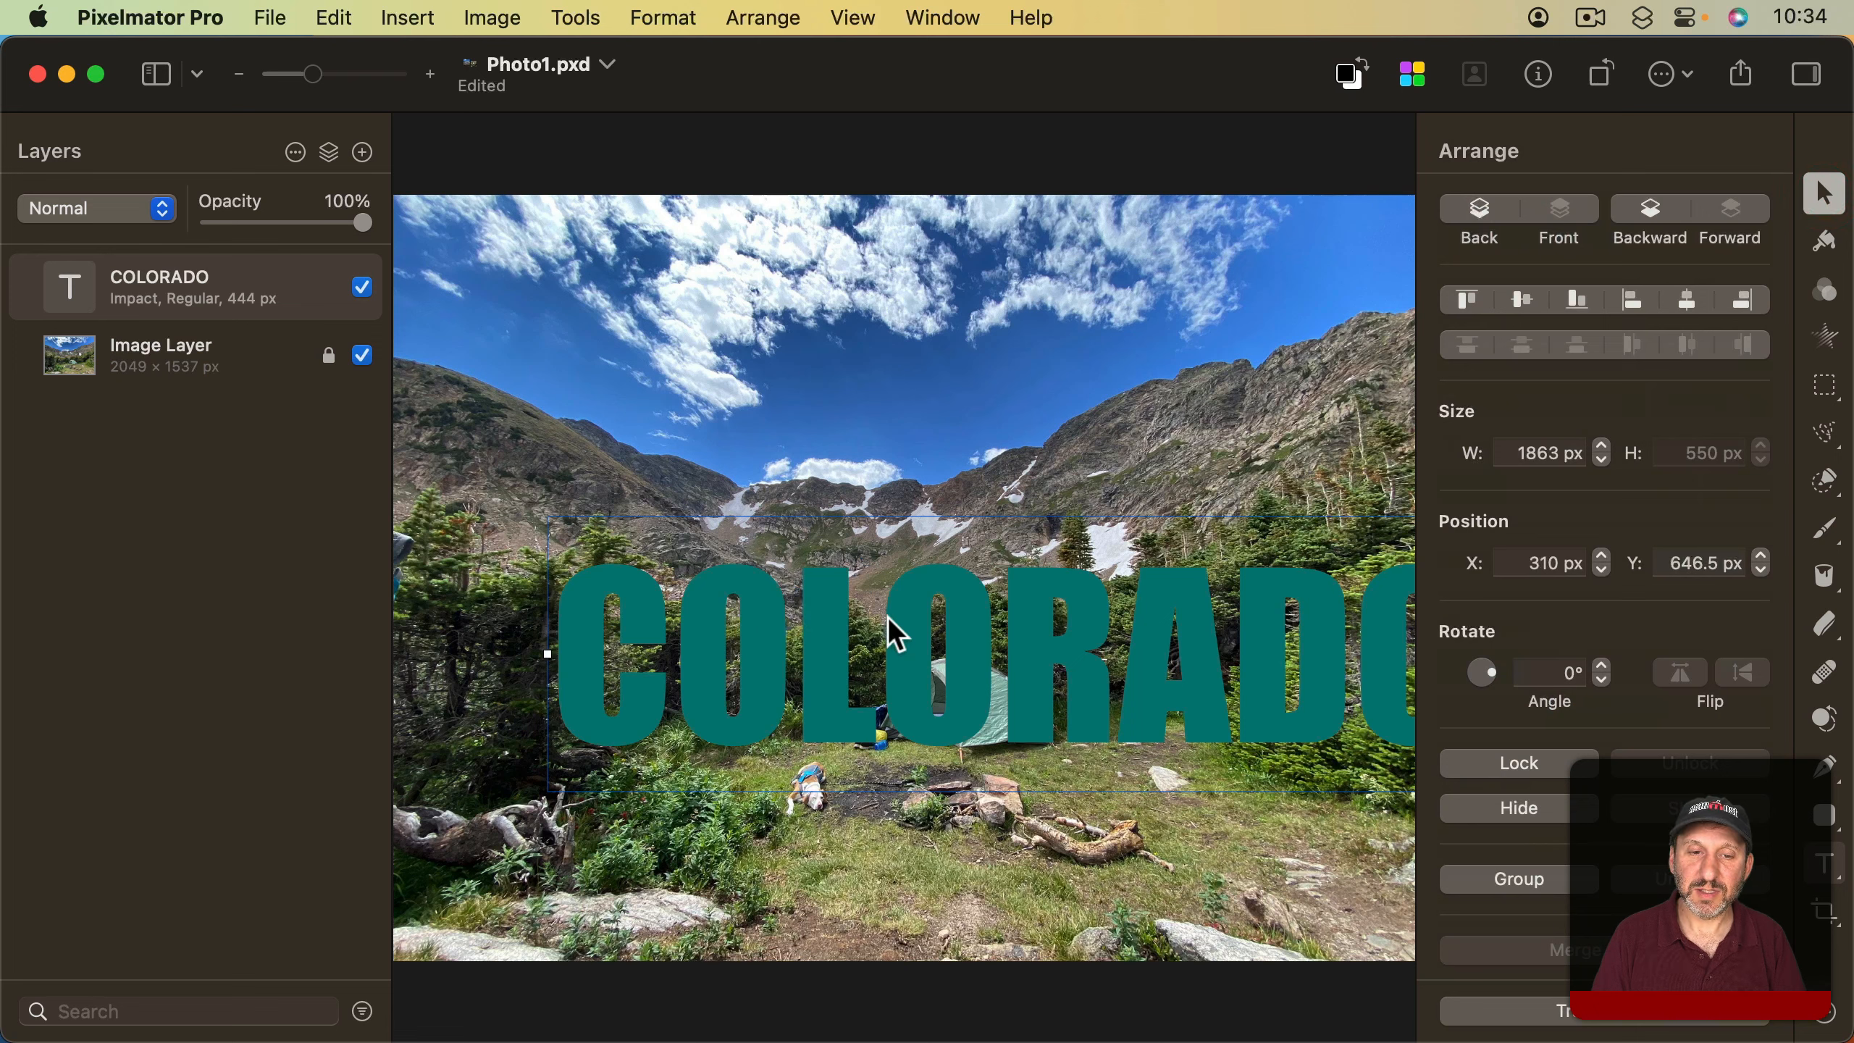
{"action": "left_click_drag", "start_coordinate": [889, 618], "coordinate": [774, 568]}
- Move the COLORADO text layer below the photo layer and clip the photo to the text
{"action": "left_click_drag", "start_coordinate": [183, 276], "coordinate": [184, 368]}
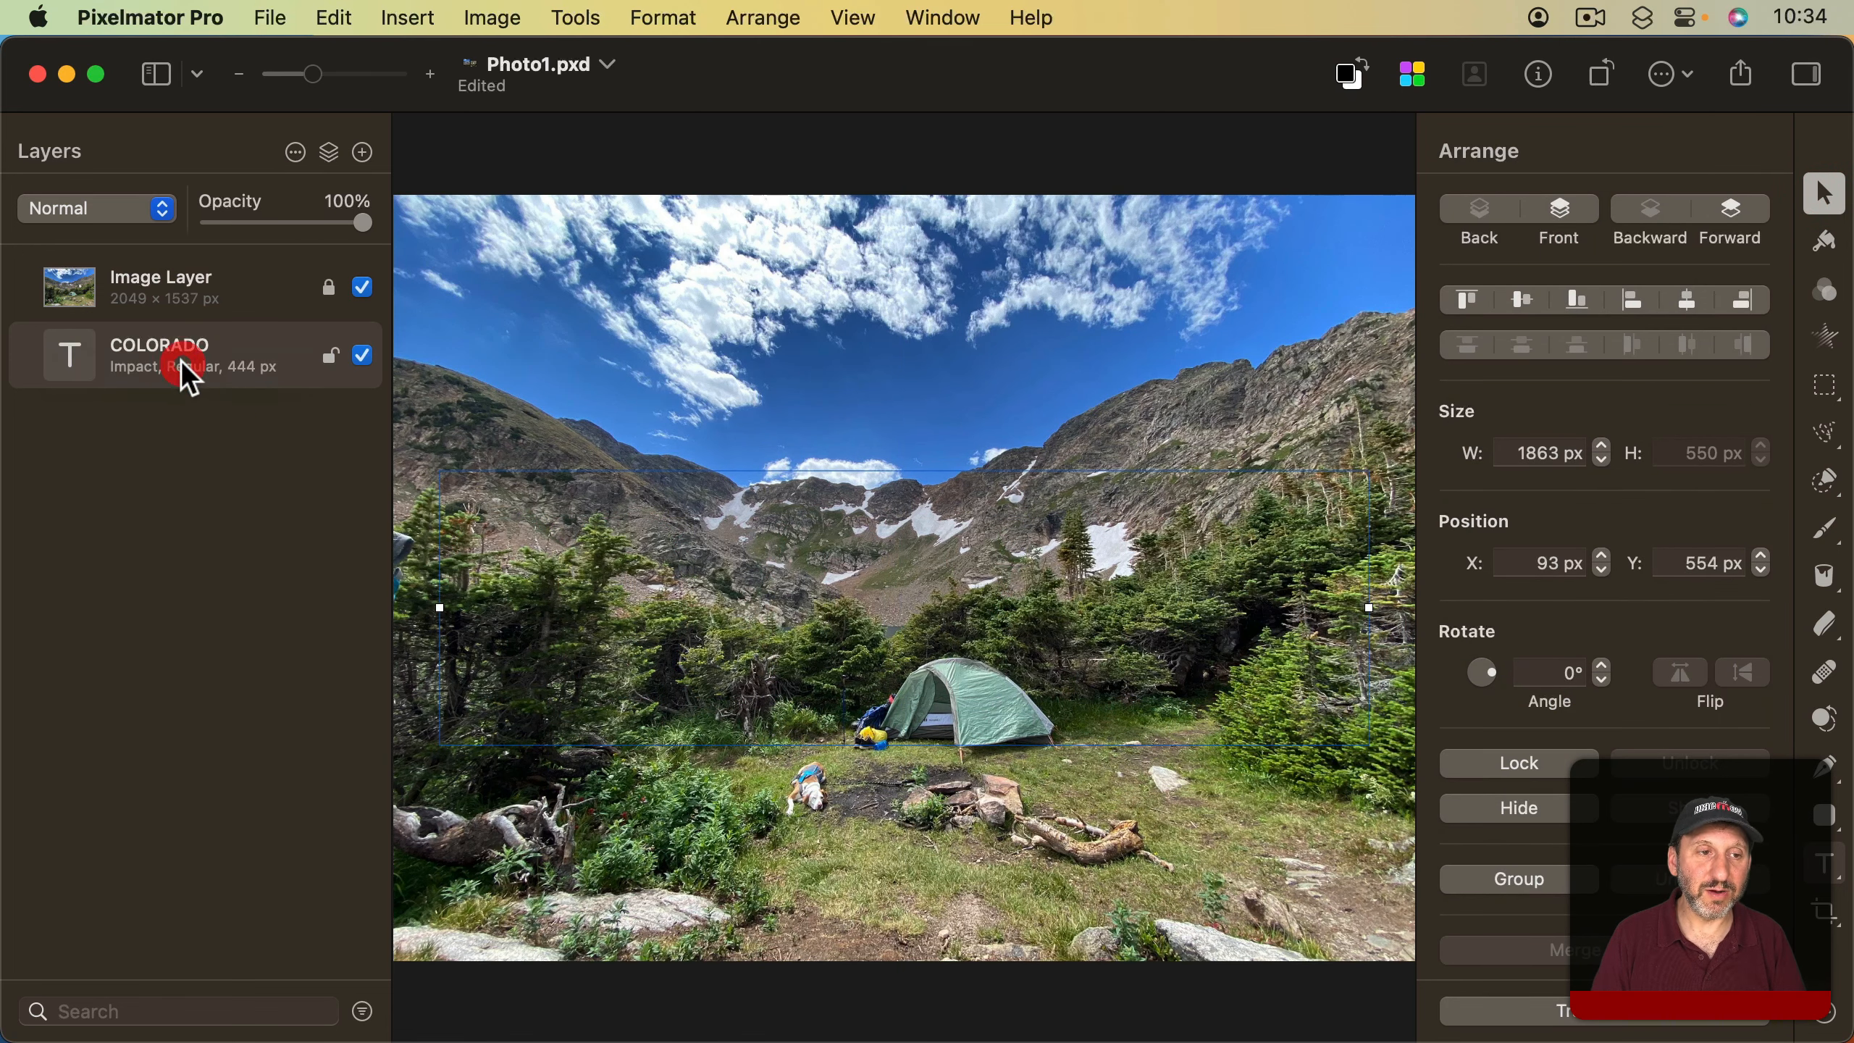
{"action": "left_click", "coordinate": [155, 290]}
{"action": "right_click", "coordinate": [188, 293]}
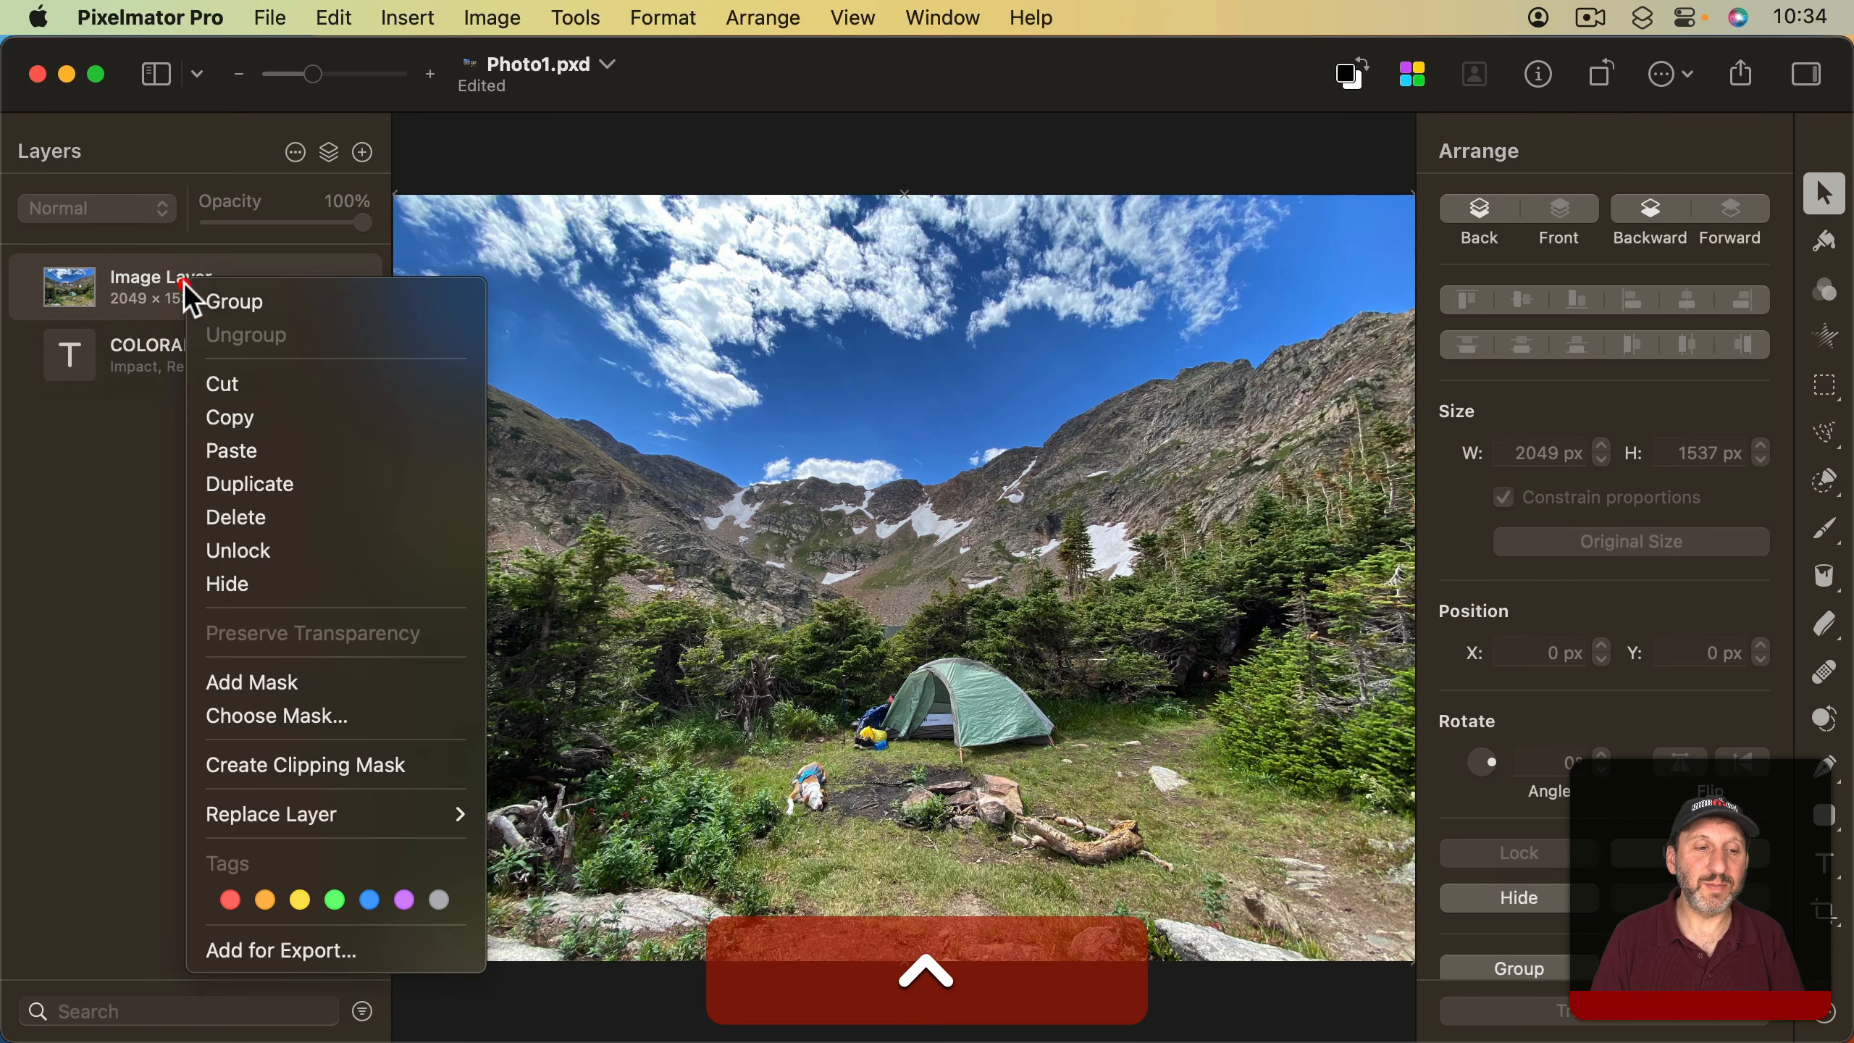
{"action": "left_click", "coordinate": [272, 763]}
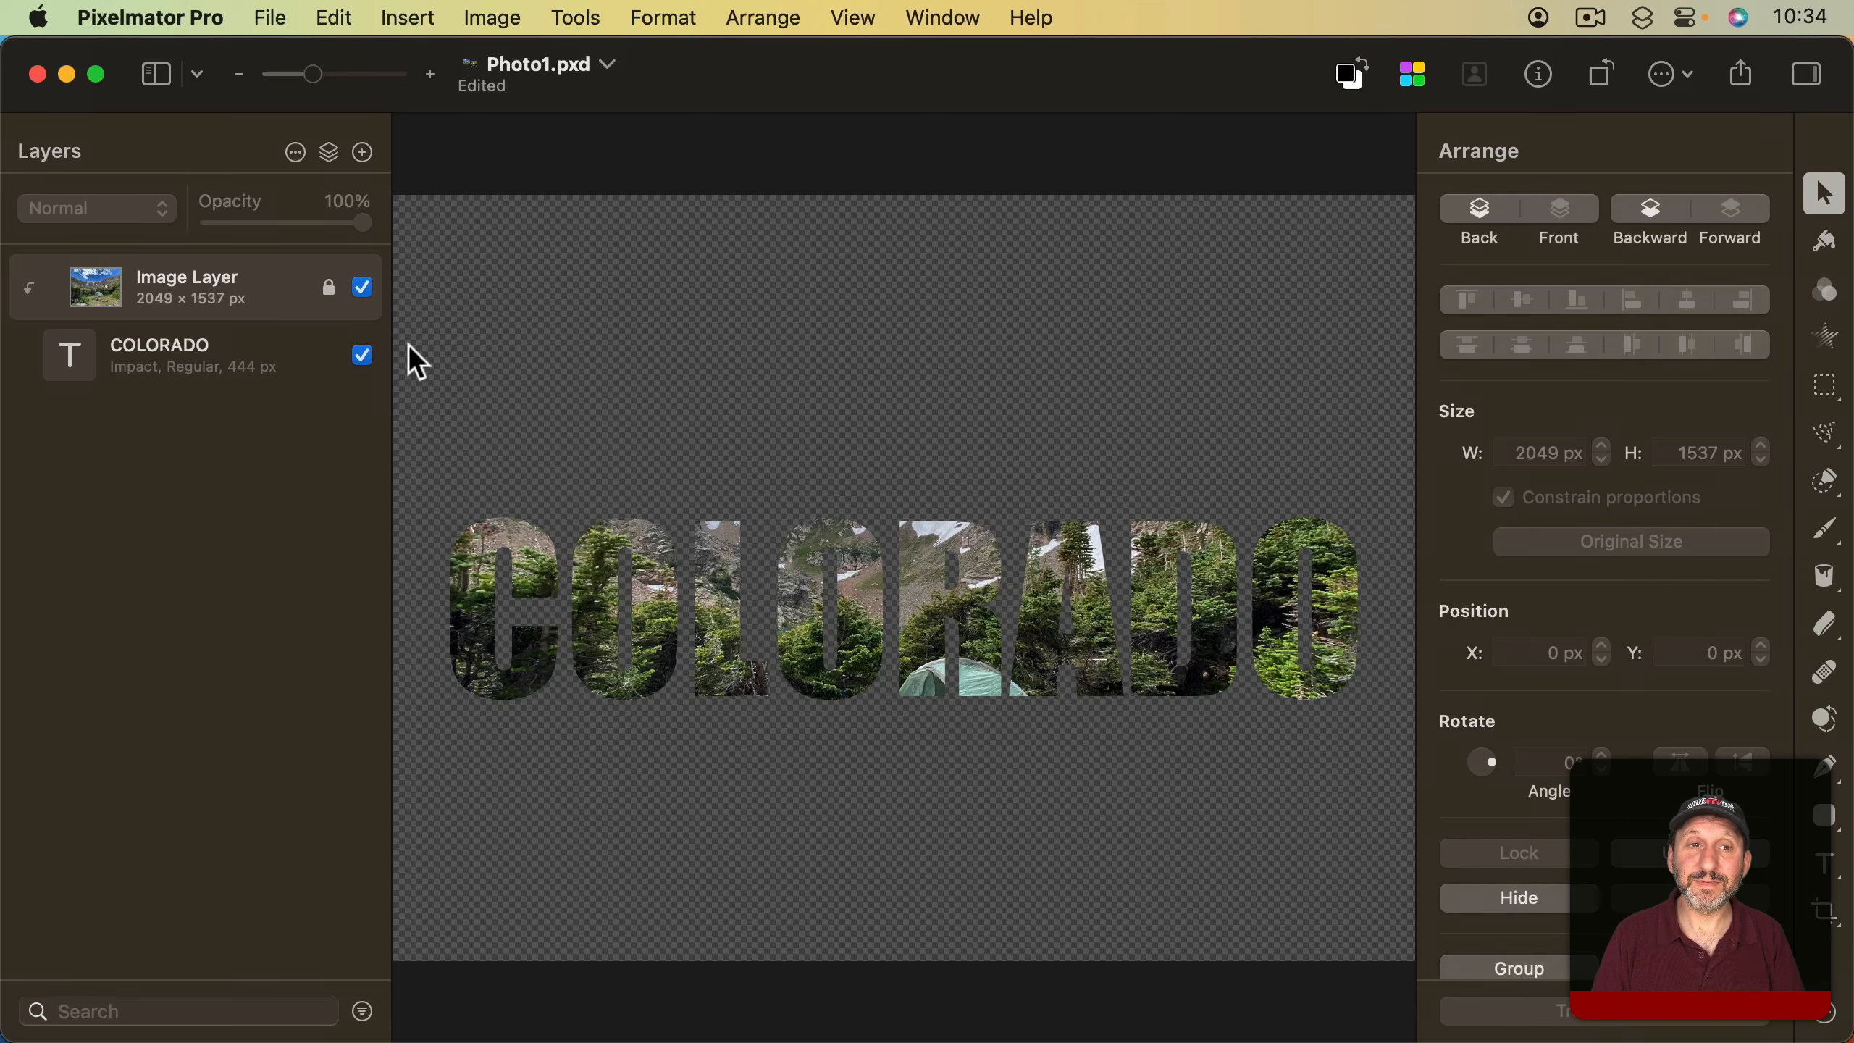
- Move the photo-filled COLORADO lettering higher on the canvas and clear the layer selection
{"action": "left_click_drag", "start_coordinate": [721, 603], "coordinate": [710, 467]}
{"action": "left_click", "coordinate": [896, 145]}
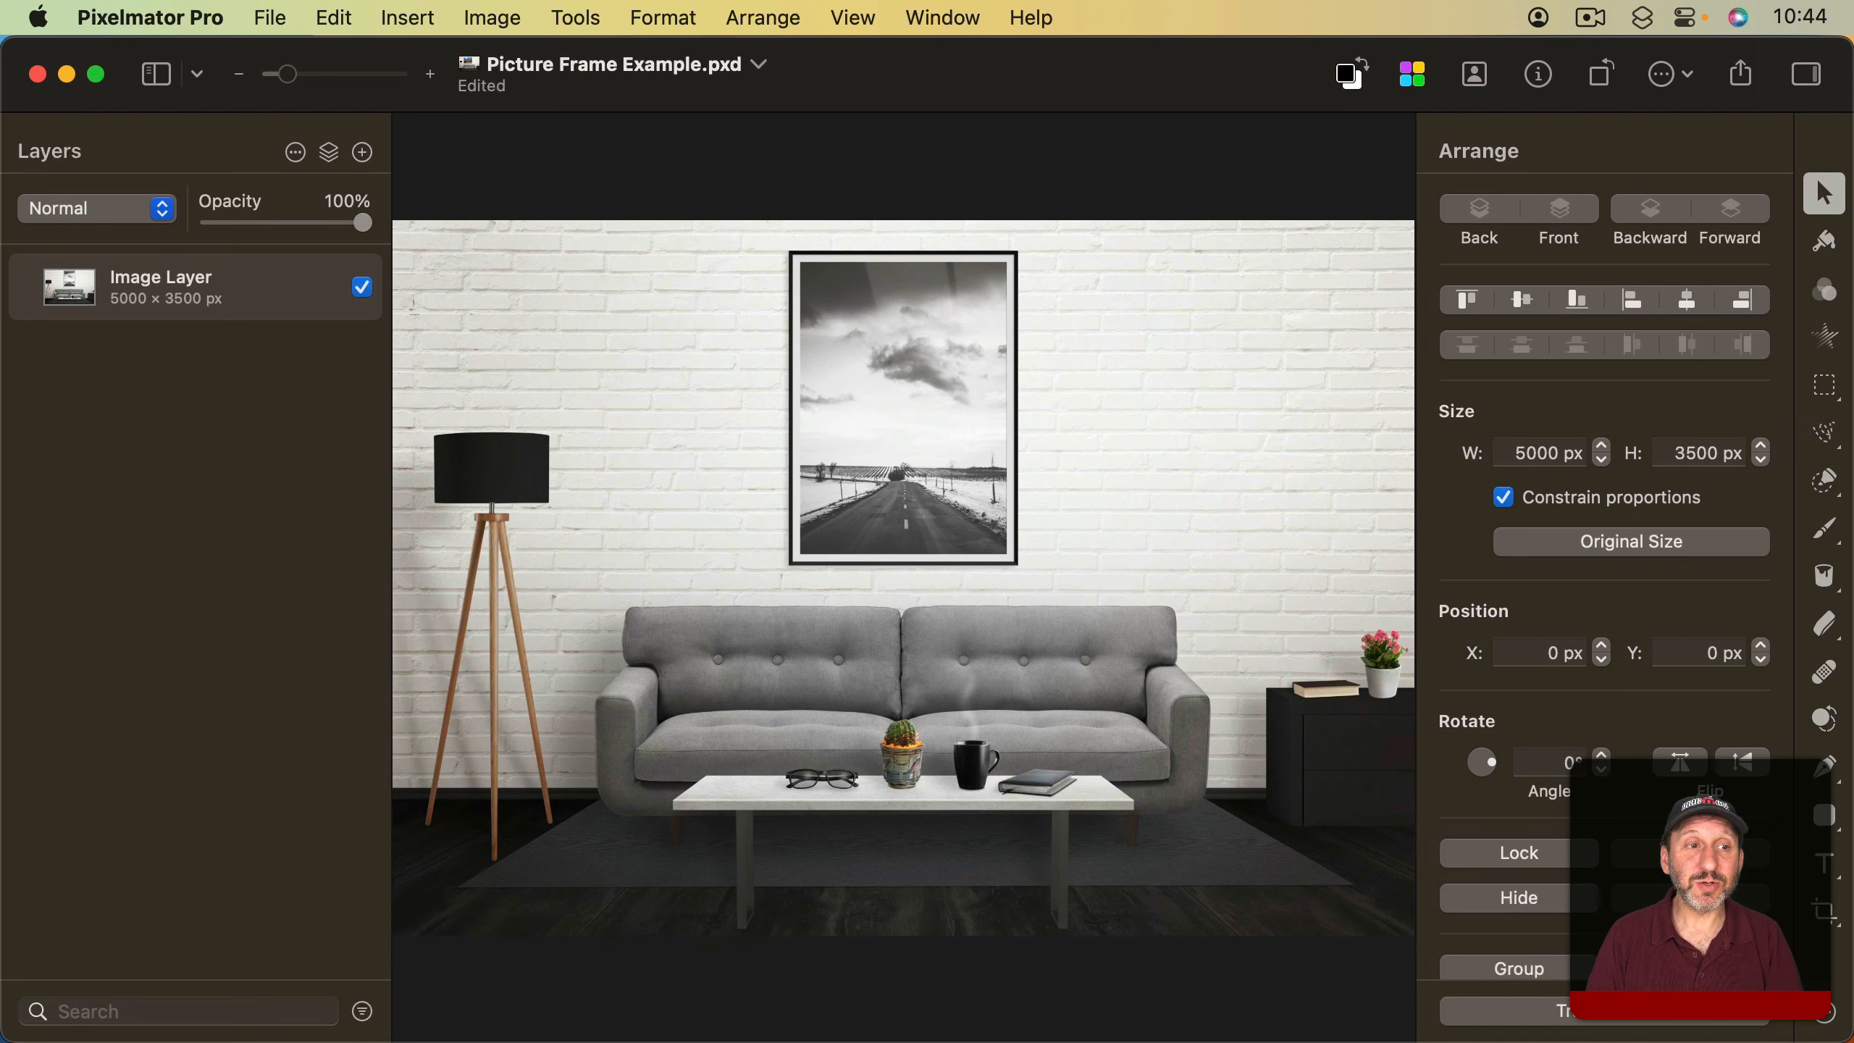
- Place the Mountain photo in Picture Frame Example.pxd and move it beside the wall frame, to about X 3529, Y 139 px
{"action": "left_click_drag", "start_coordinate": [626, 248], "coordinate": [1152, 412]}
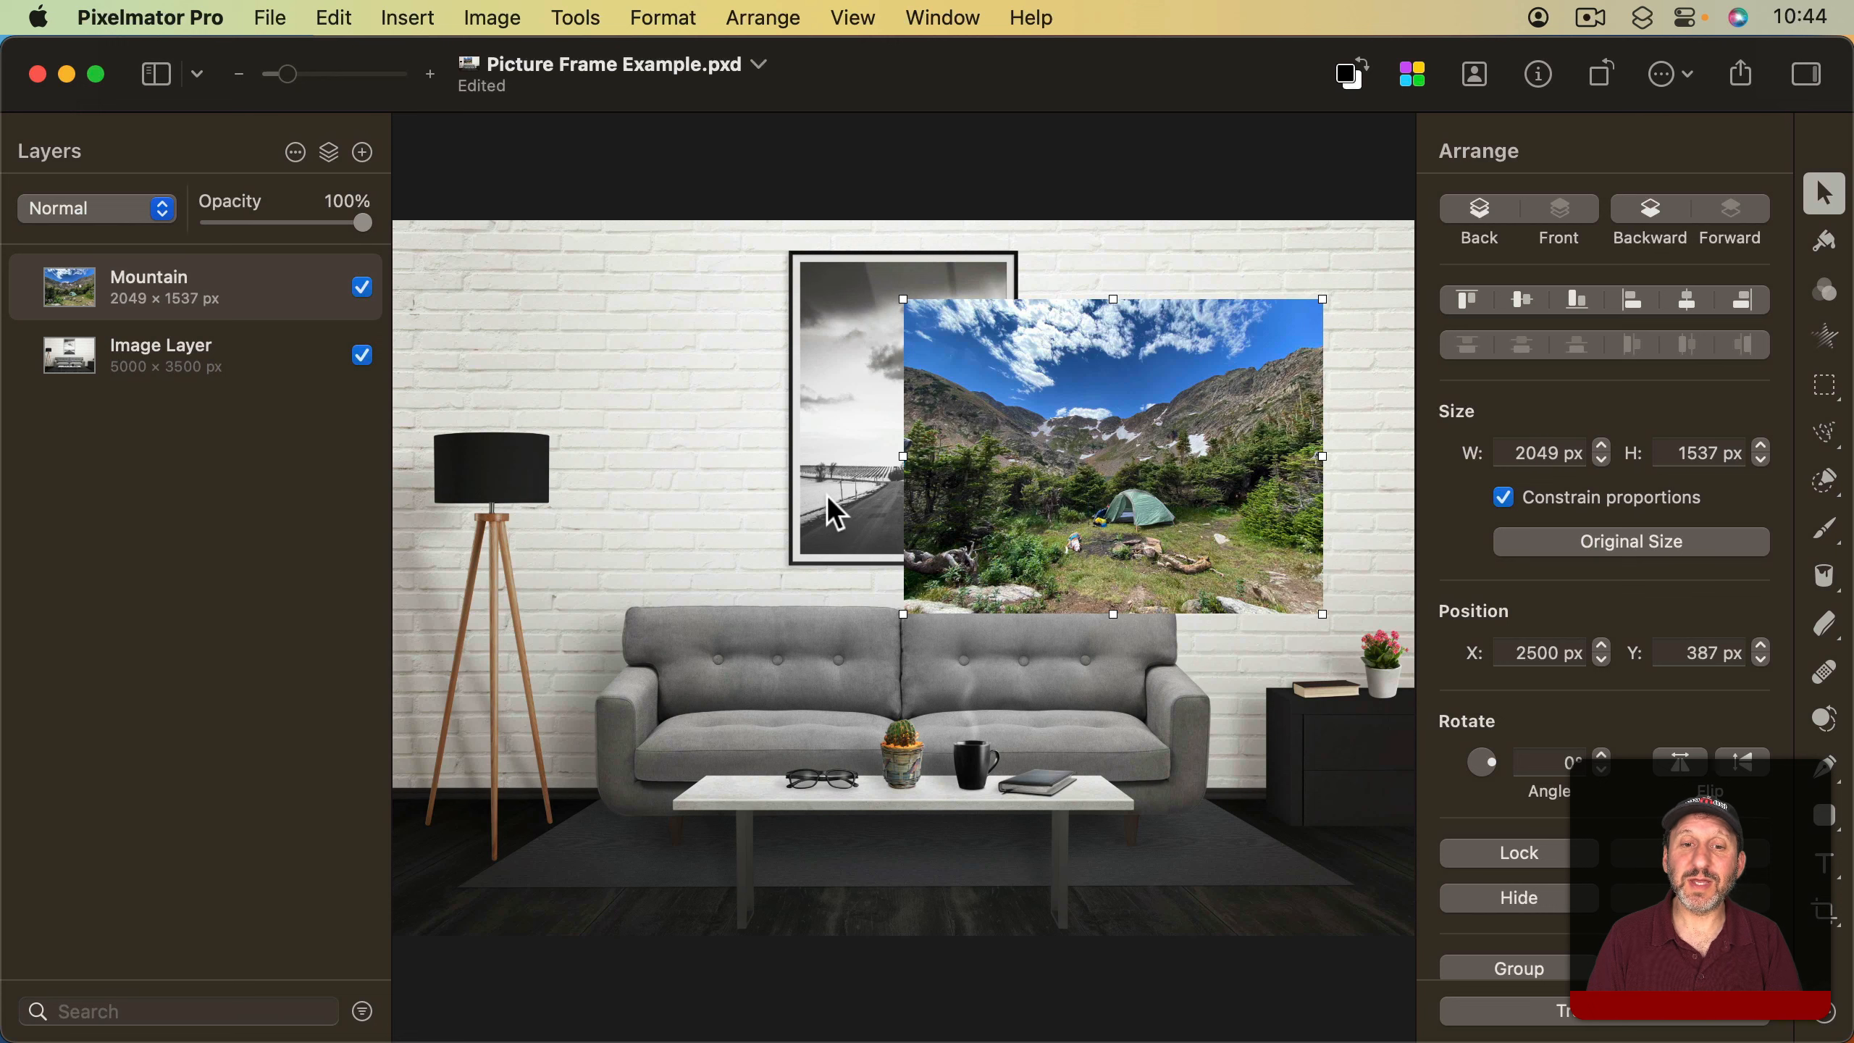
{"action": "left_click_drag", "start_coordinate": [1039, 479], "coordinate": [1255, 426]}
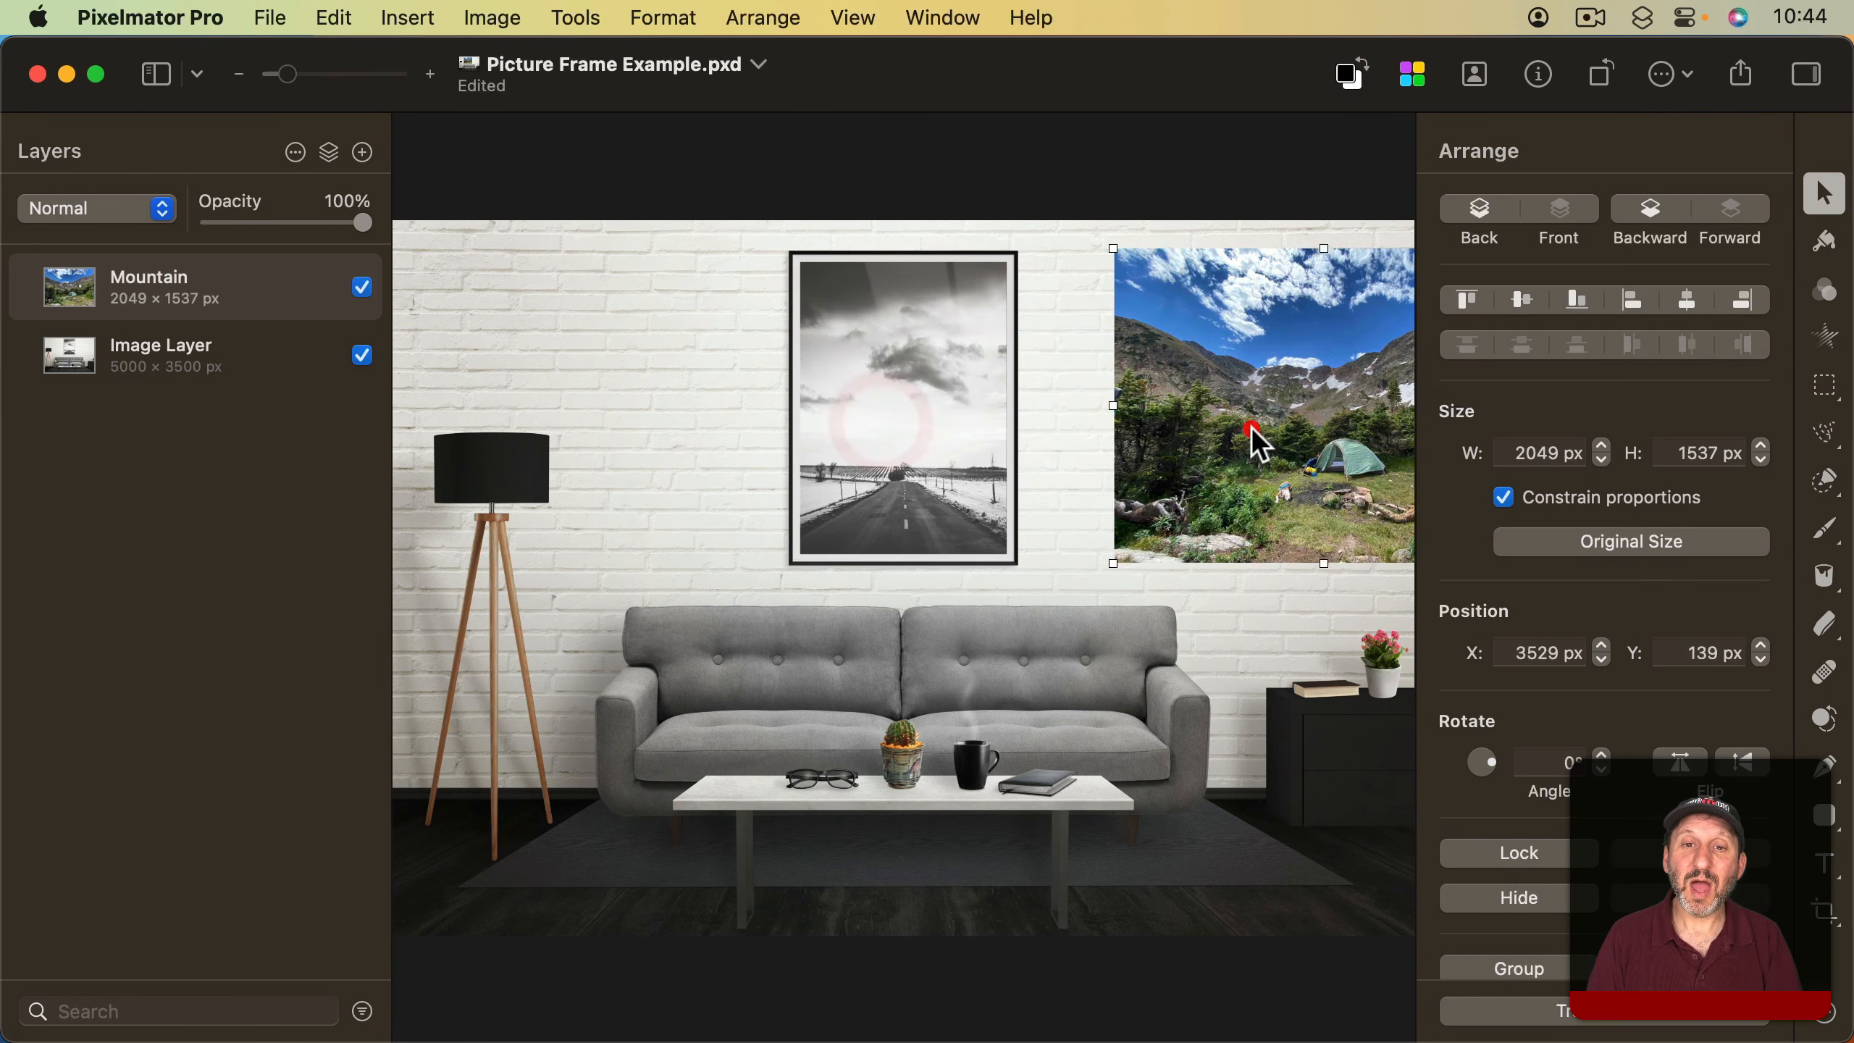
- Select the rectangular picture area inside the wall frame on the room image layer, delete it, and clear the selection
{"action": "left_click", "coordinate": [1822, 387]}
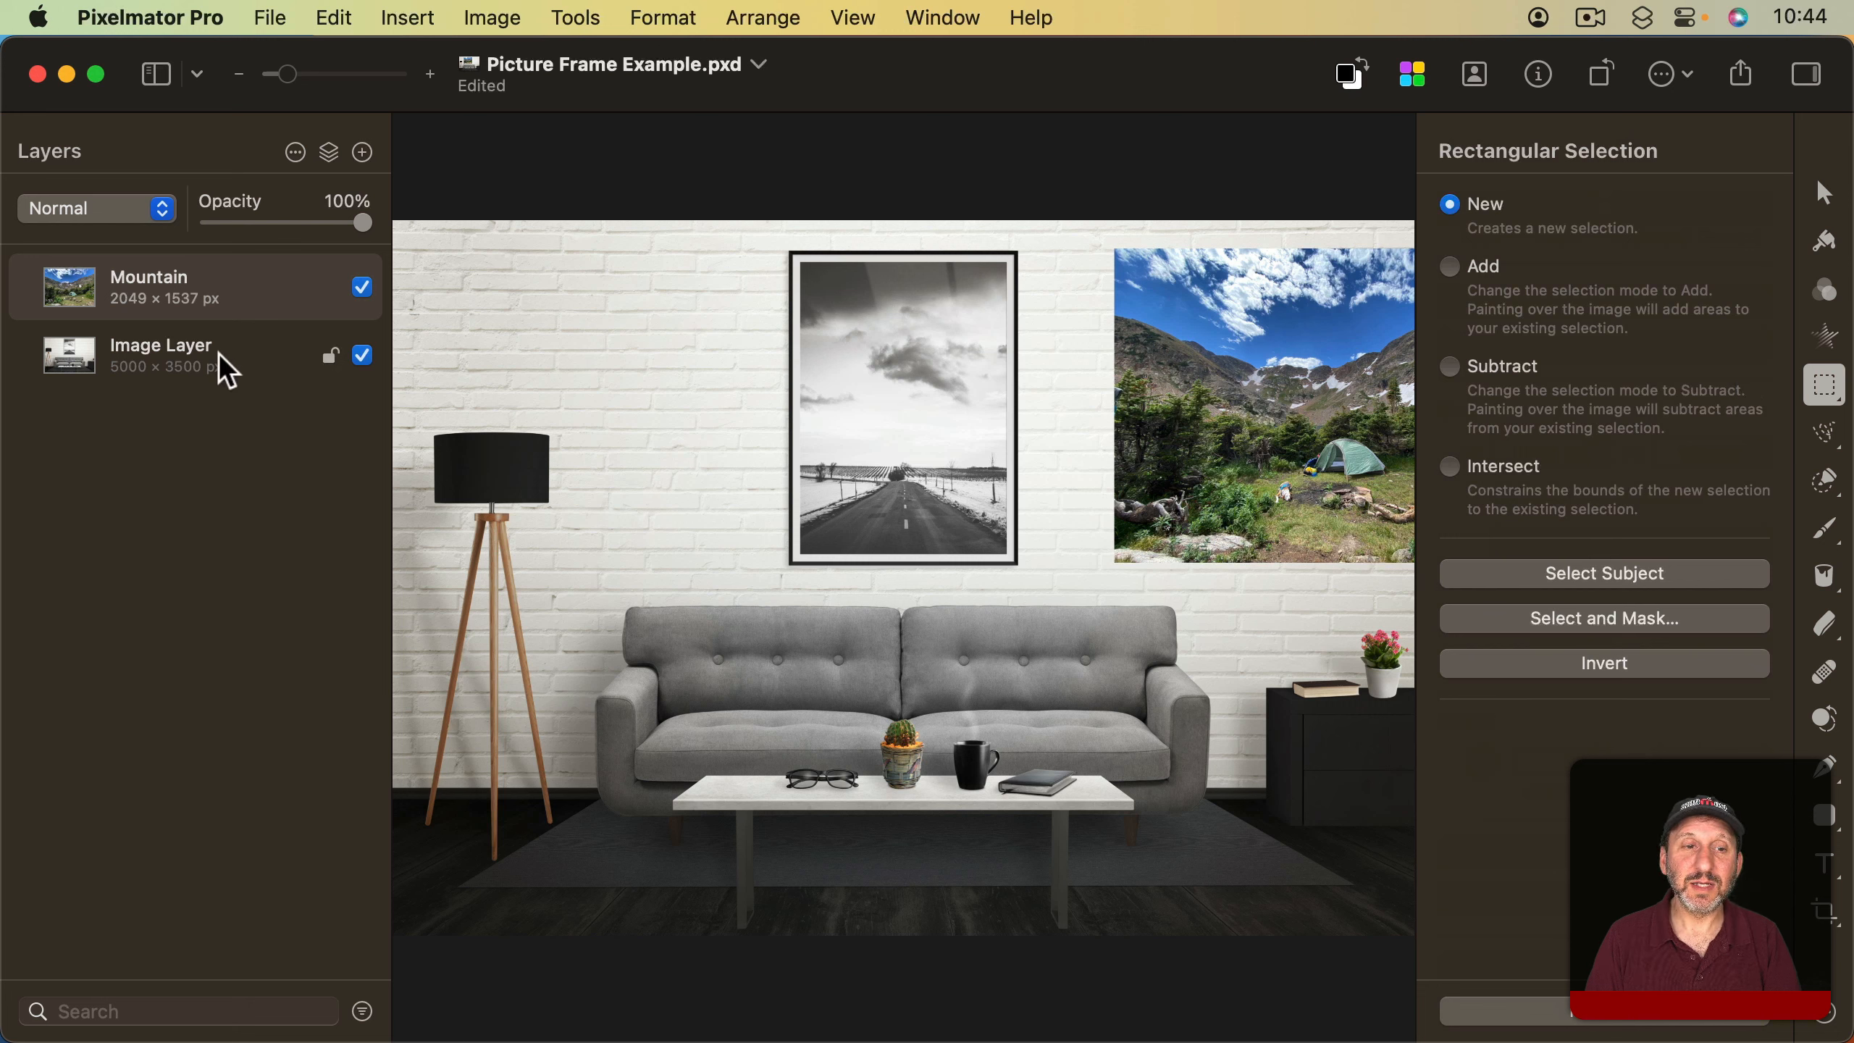
{"action": "left_click", "coordinate": [228, 369]}
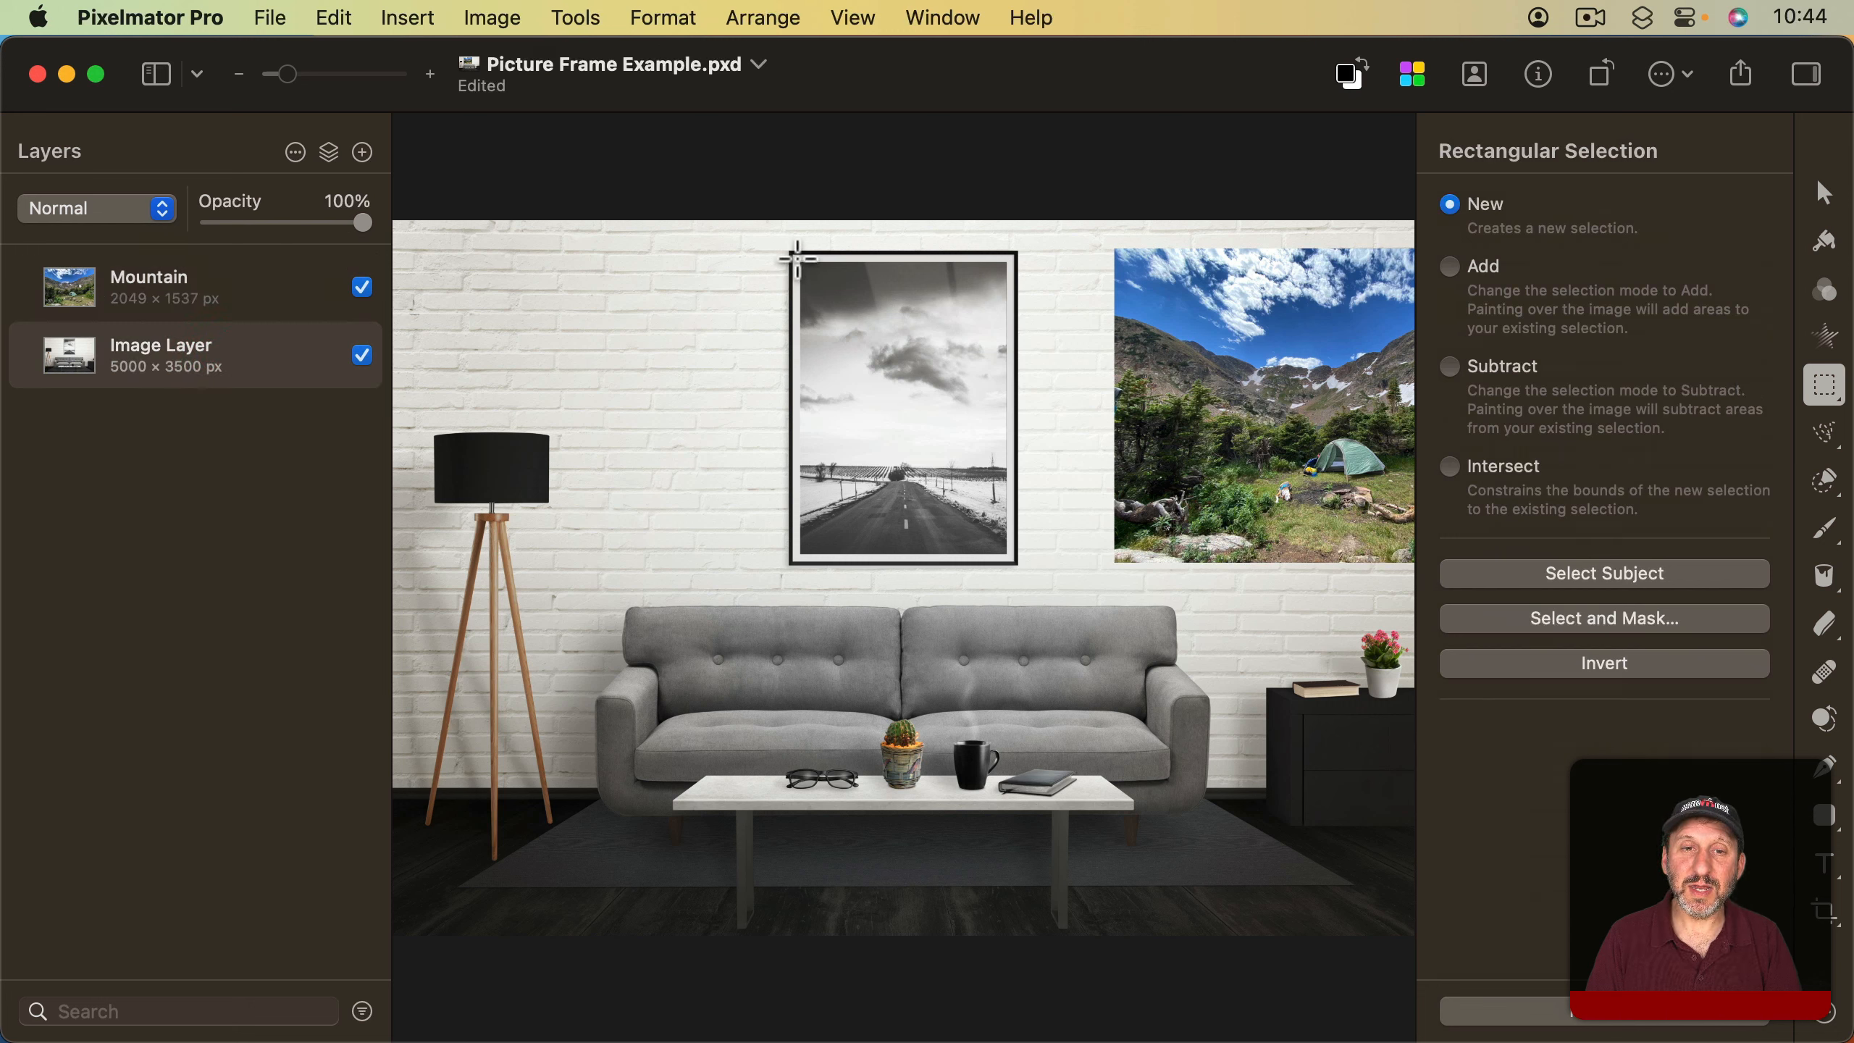
{"action": "left_click_drag", "start_coordinate": [798, 257], "coordinate": [1010, 555]}
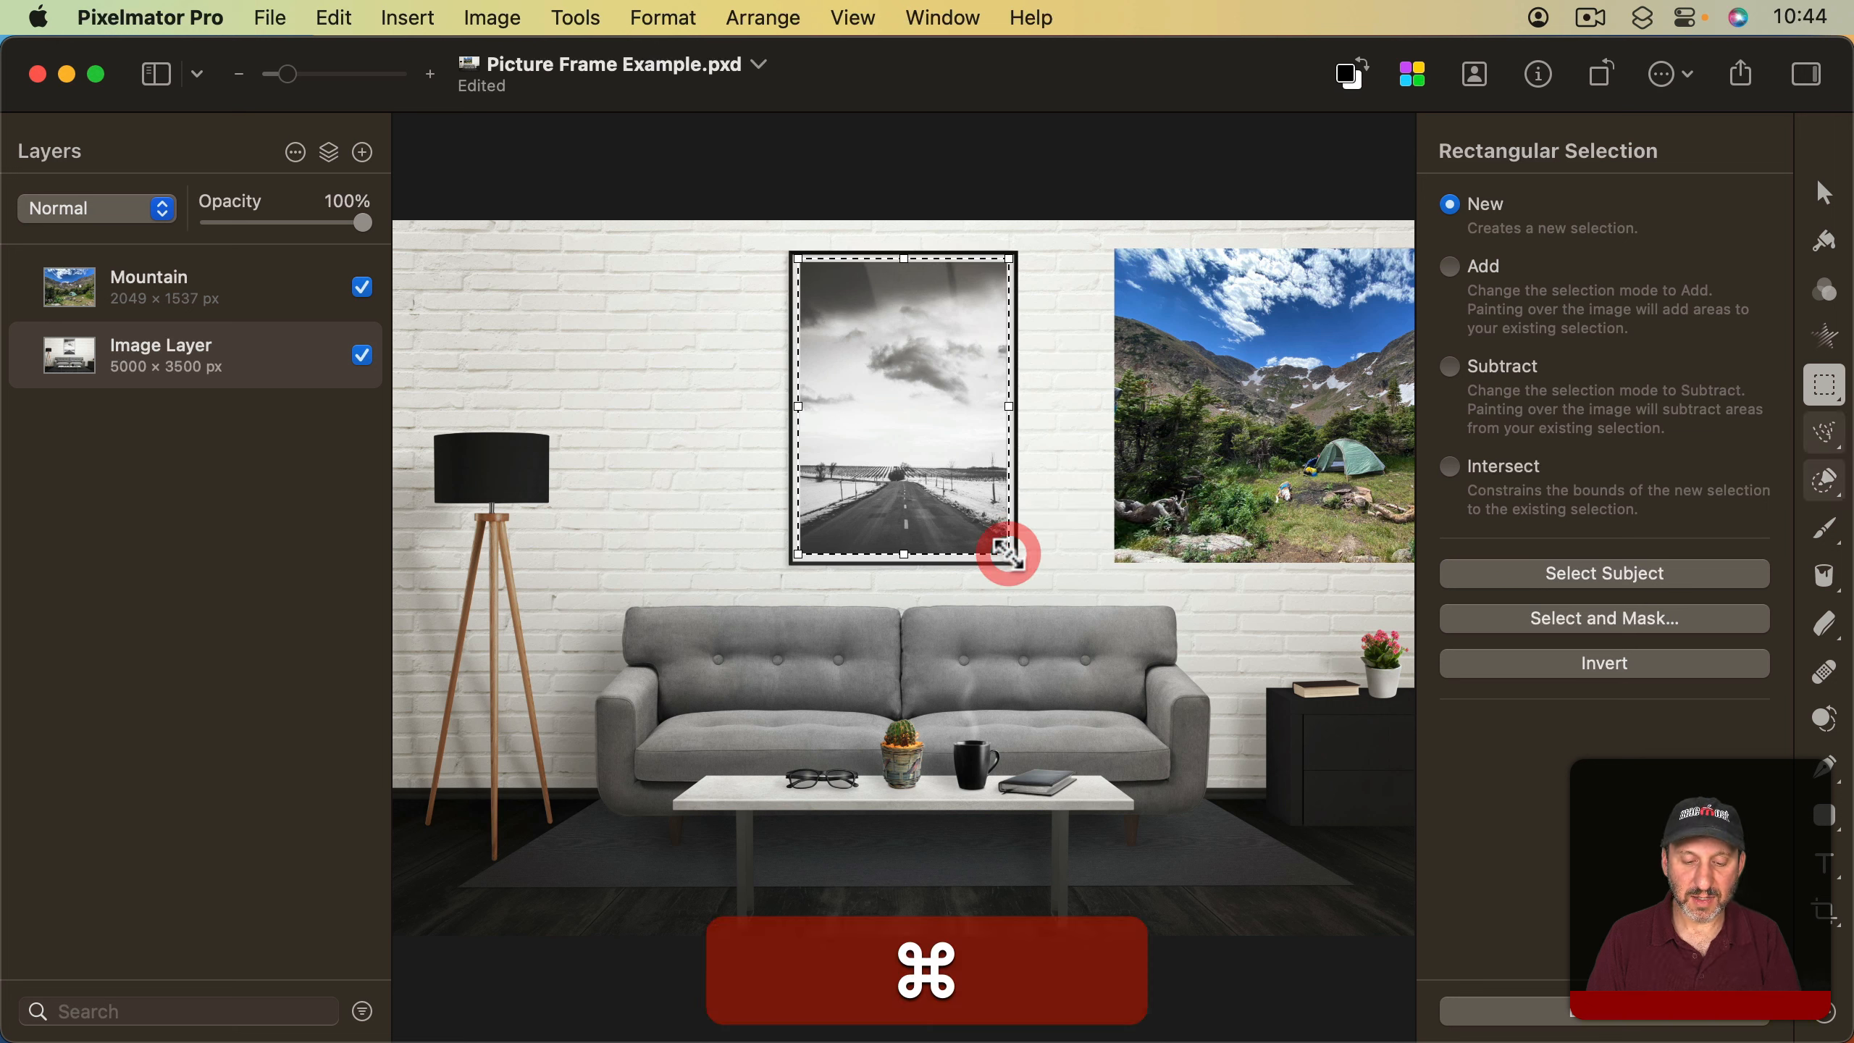
{"action": "key", "text": "super+BackSpace"}
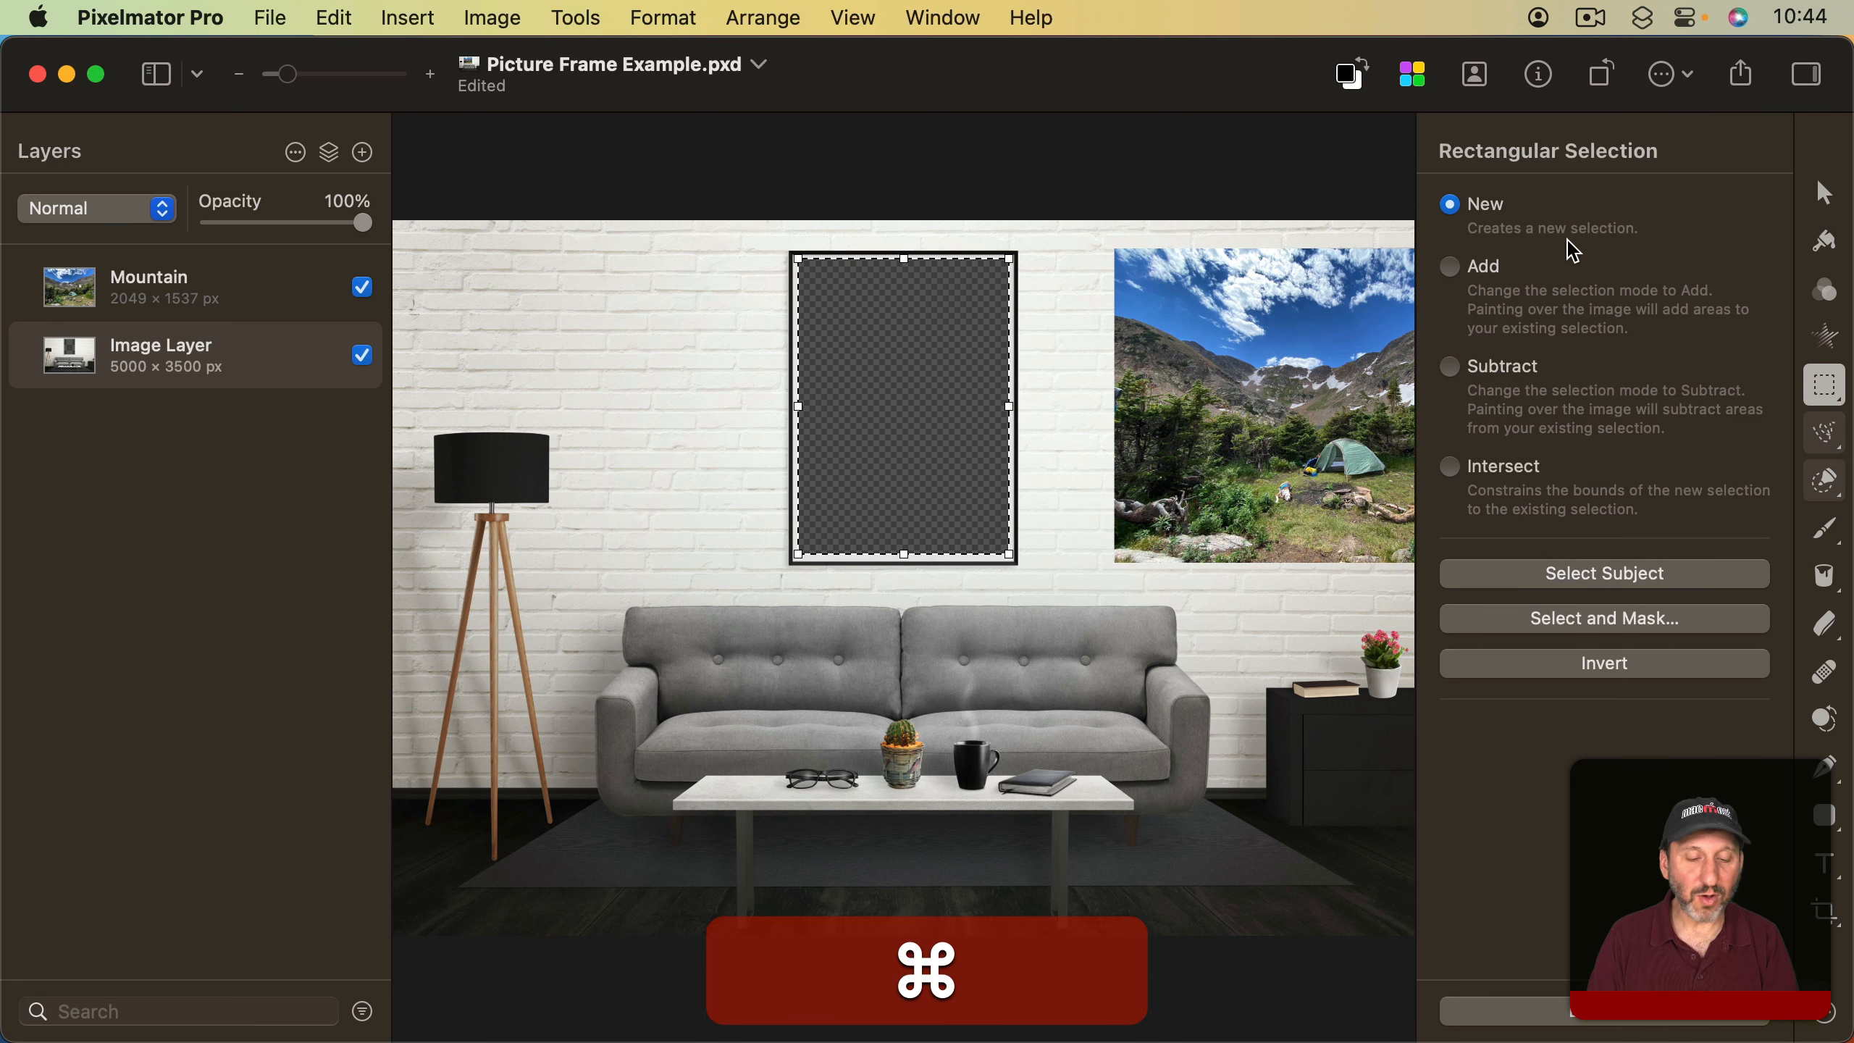
{"action": "key", "text": "super+d"}
- Move the Mountain photo over the frame opening, to about X 1397, Y 157 px, and place its layer below the room image
{"action": "left_click", "coordinate": [1824, 193]}
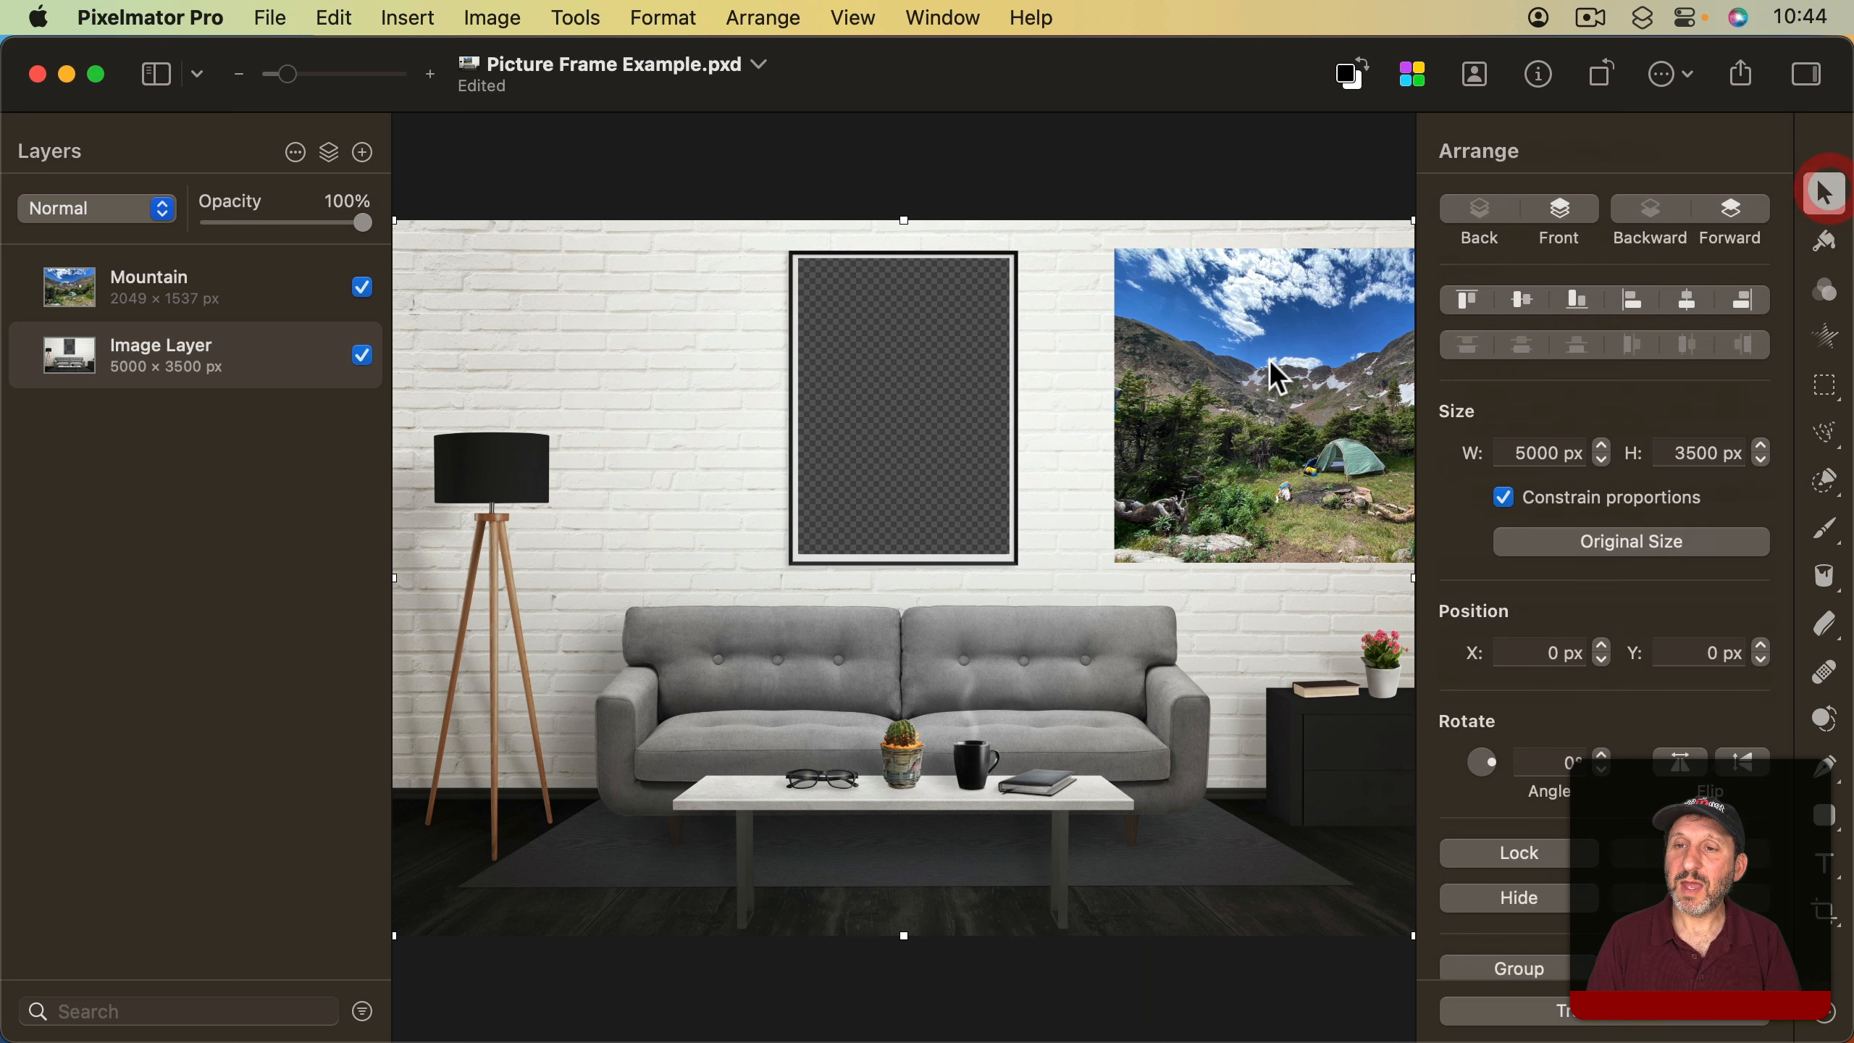
{"action": "left_click", "coordinate": [1256, 397]}
{"action": "left_click_drag", "start_coordinate": [1296, 414], "coordinate": [857, 415]}
{"action": "left_click_drag", "start_coordinate": [207, 297], "coordinate": [199, 375]}
- Undo the last changes and shift the Mountain photo behind the room image to about X 2951, Y 614 px
{"action": "key", "text": "super+z"}
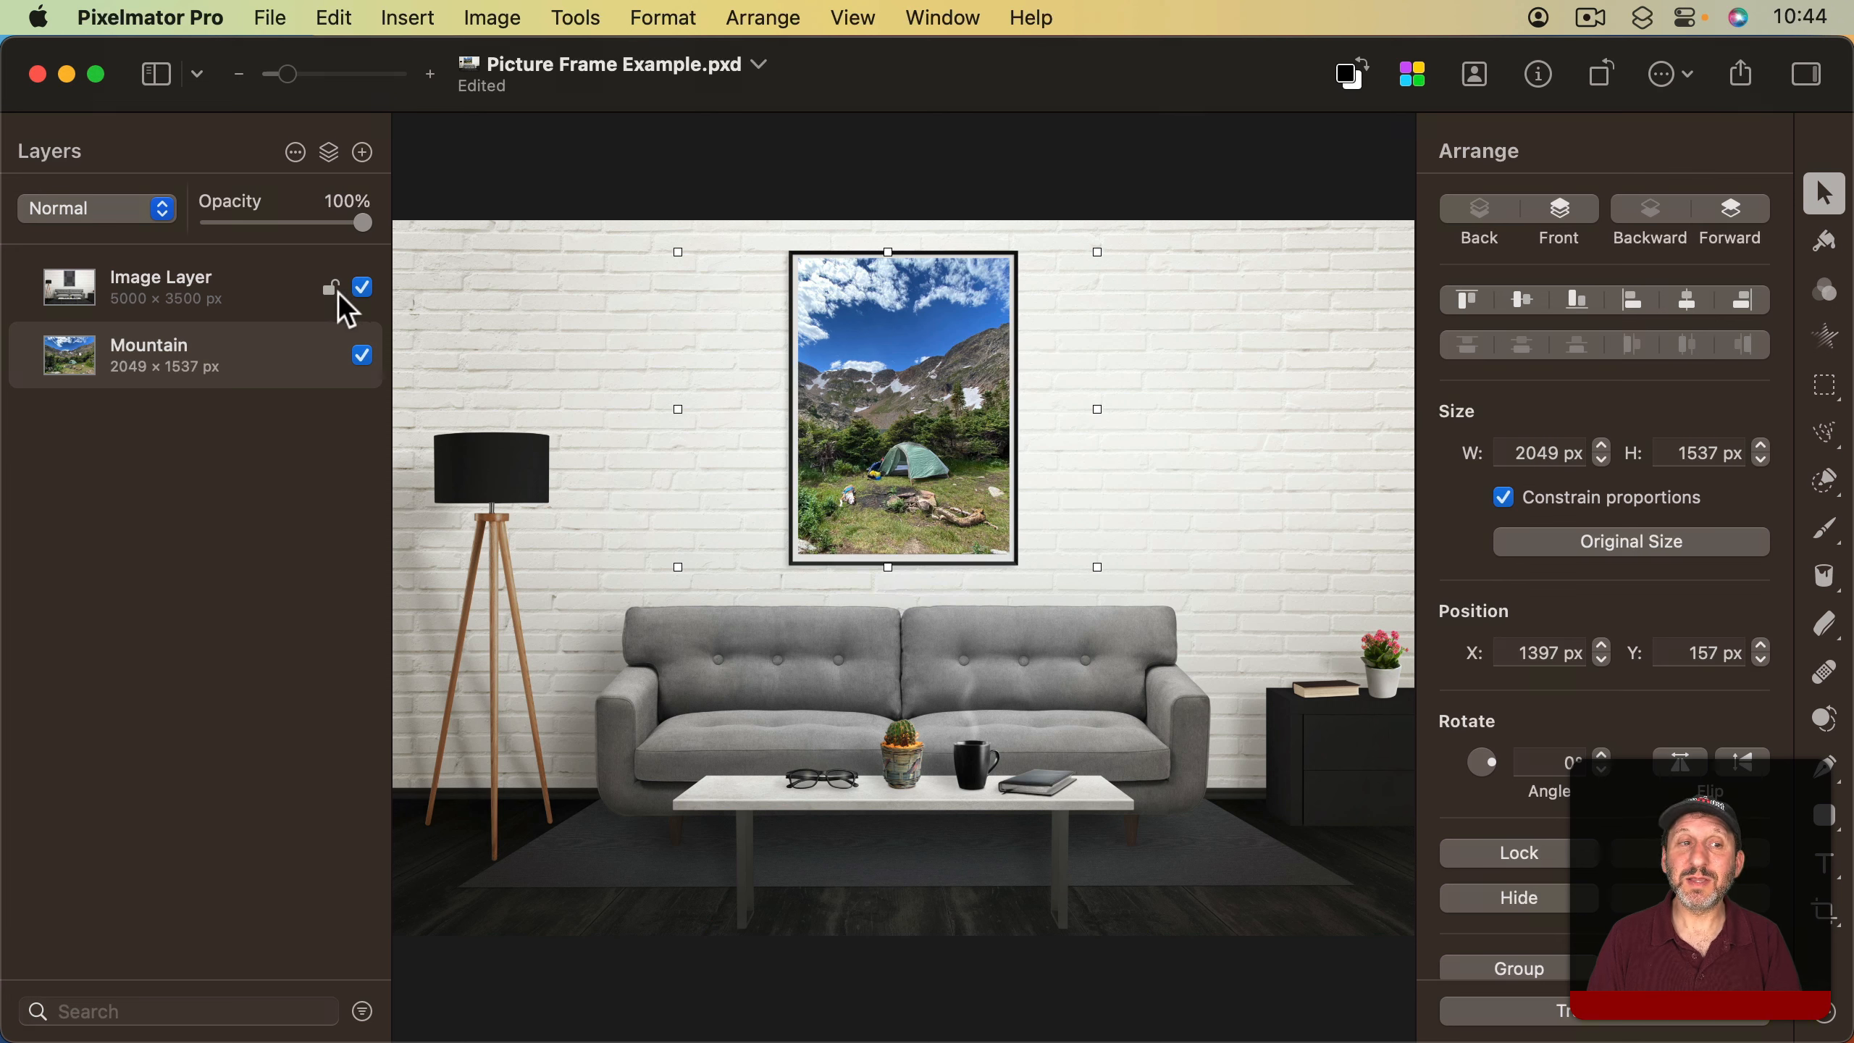
{"action": "key", "text": "super+z"}
{"action": "left_click_drag", "start_coordinate": [915, 353], "coordinate": [1243, 446]}
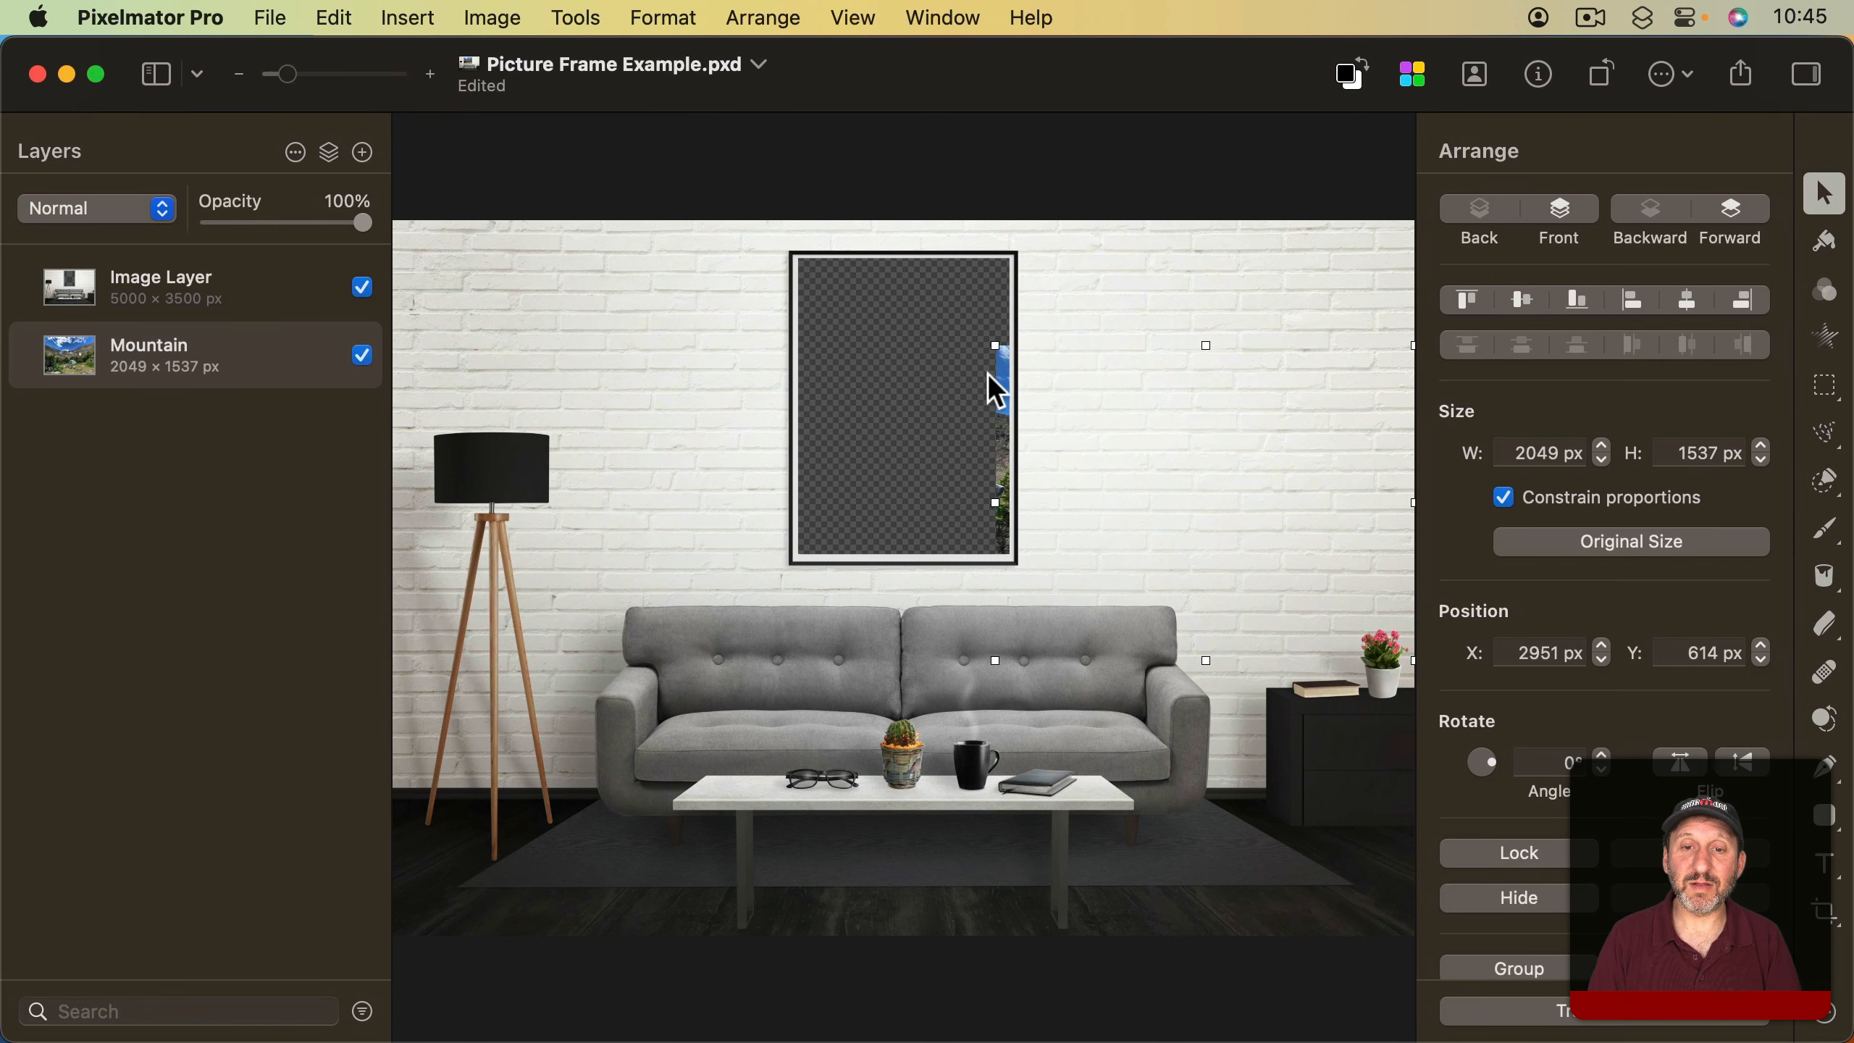
- Undo the frame cut-out and place the Mountain photo on the wall beside the frame, at about X 3262, Y 213 px
{"action": "left_click_drag", "start_coordinate": [991, 373], "coordinate": [710, 268]}
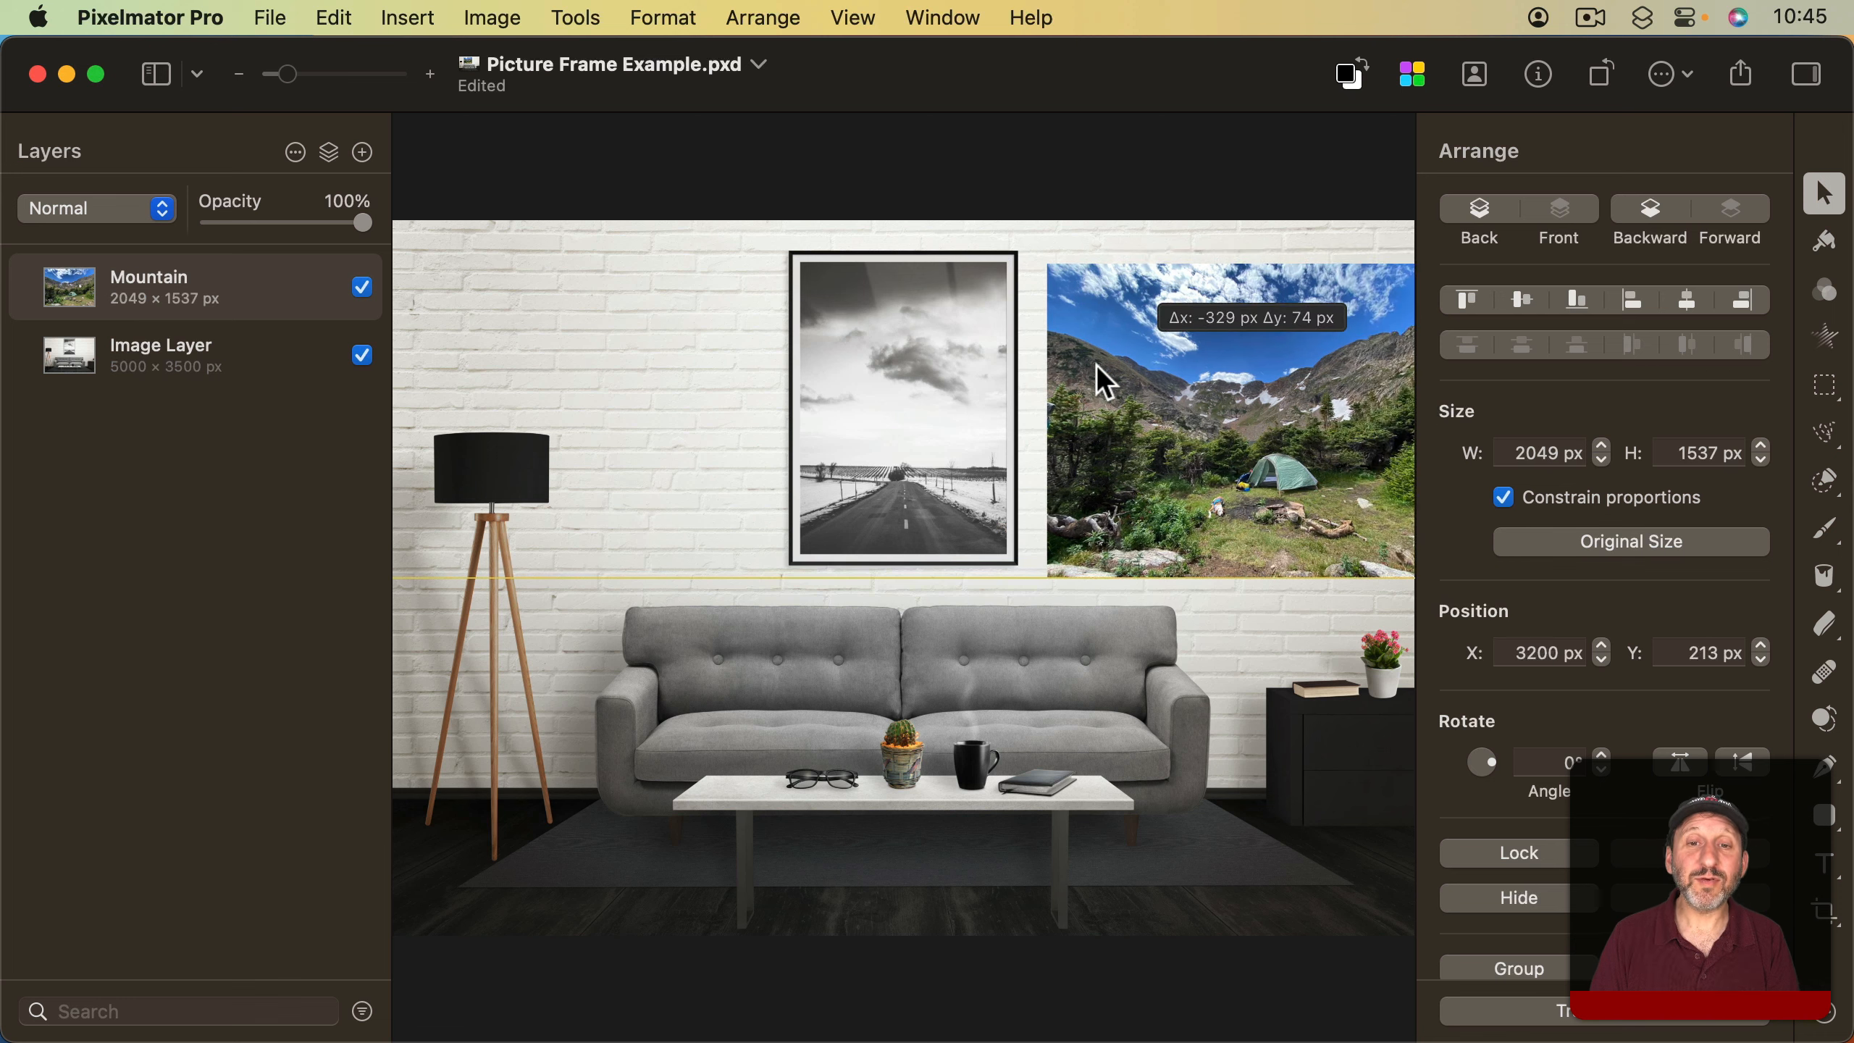
{"action": "left_click_drag", "start_coordinate": [1096, 364], "coordinate": [1157, 362]}
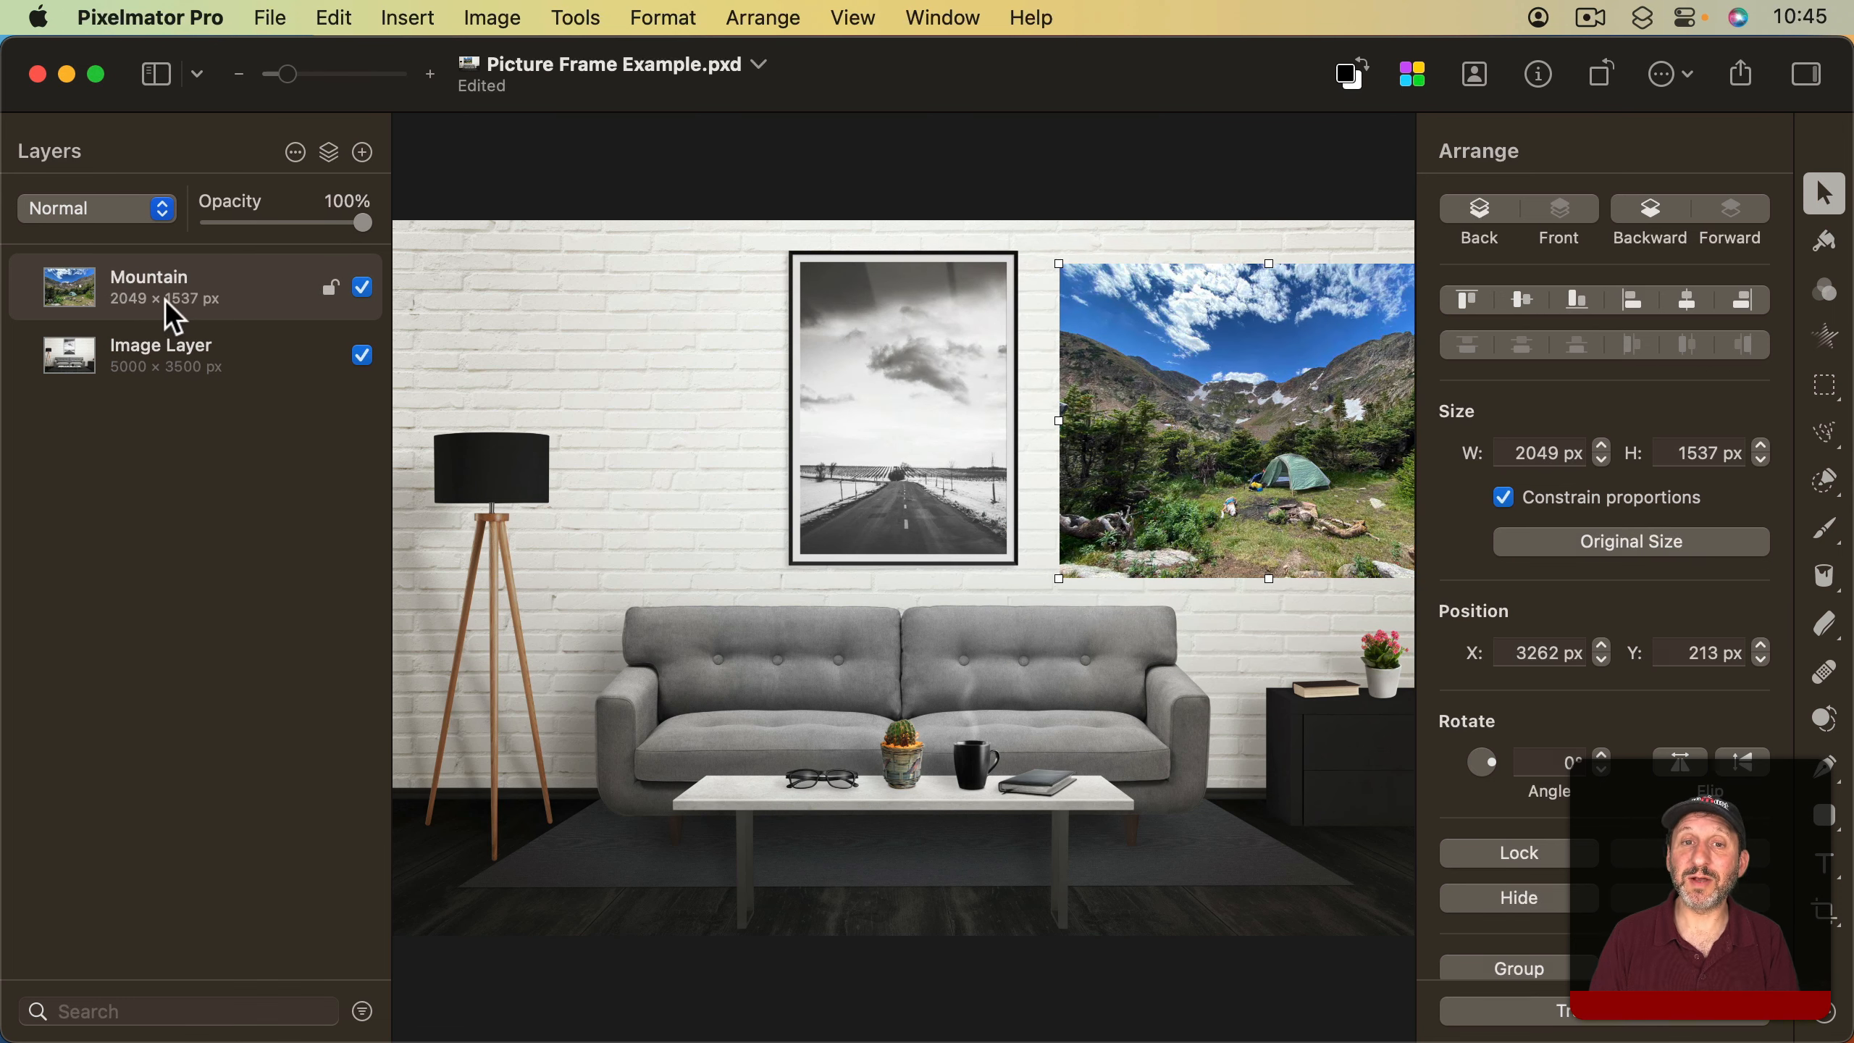
- Draw a blue-filled rectangle shape of about 1020 × 1442 px that exactly covers the picture area inside the wall frame
{"action": "left_click", "coordinate": [1824, 816]}
{"action": "left_click", "coordinate": [1824, 816]}
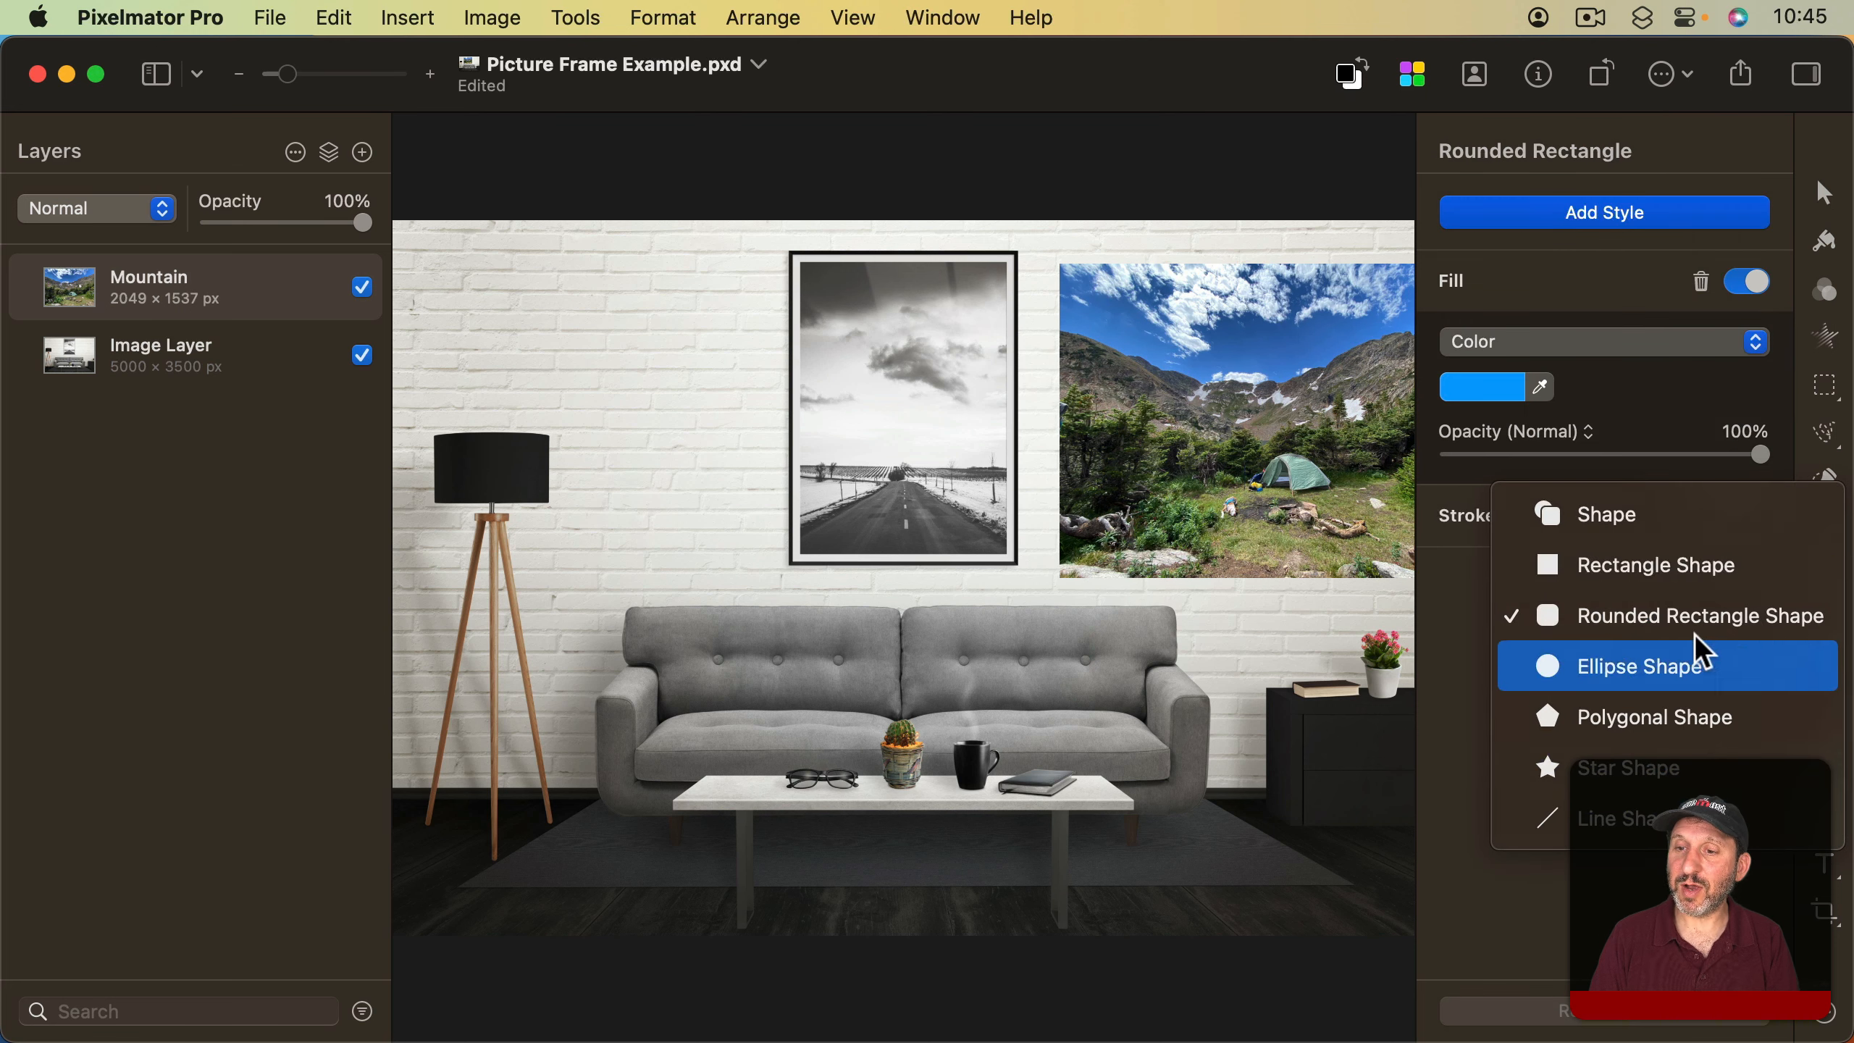
{"action": "left_click", "coordinate": [1671, 588]}
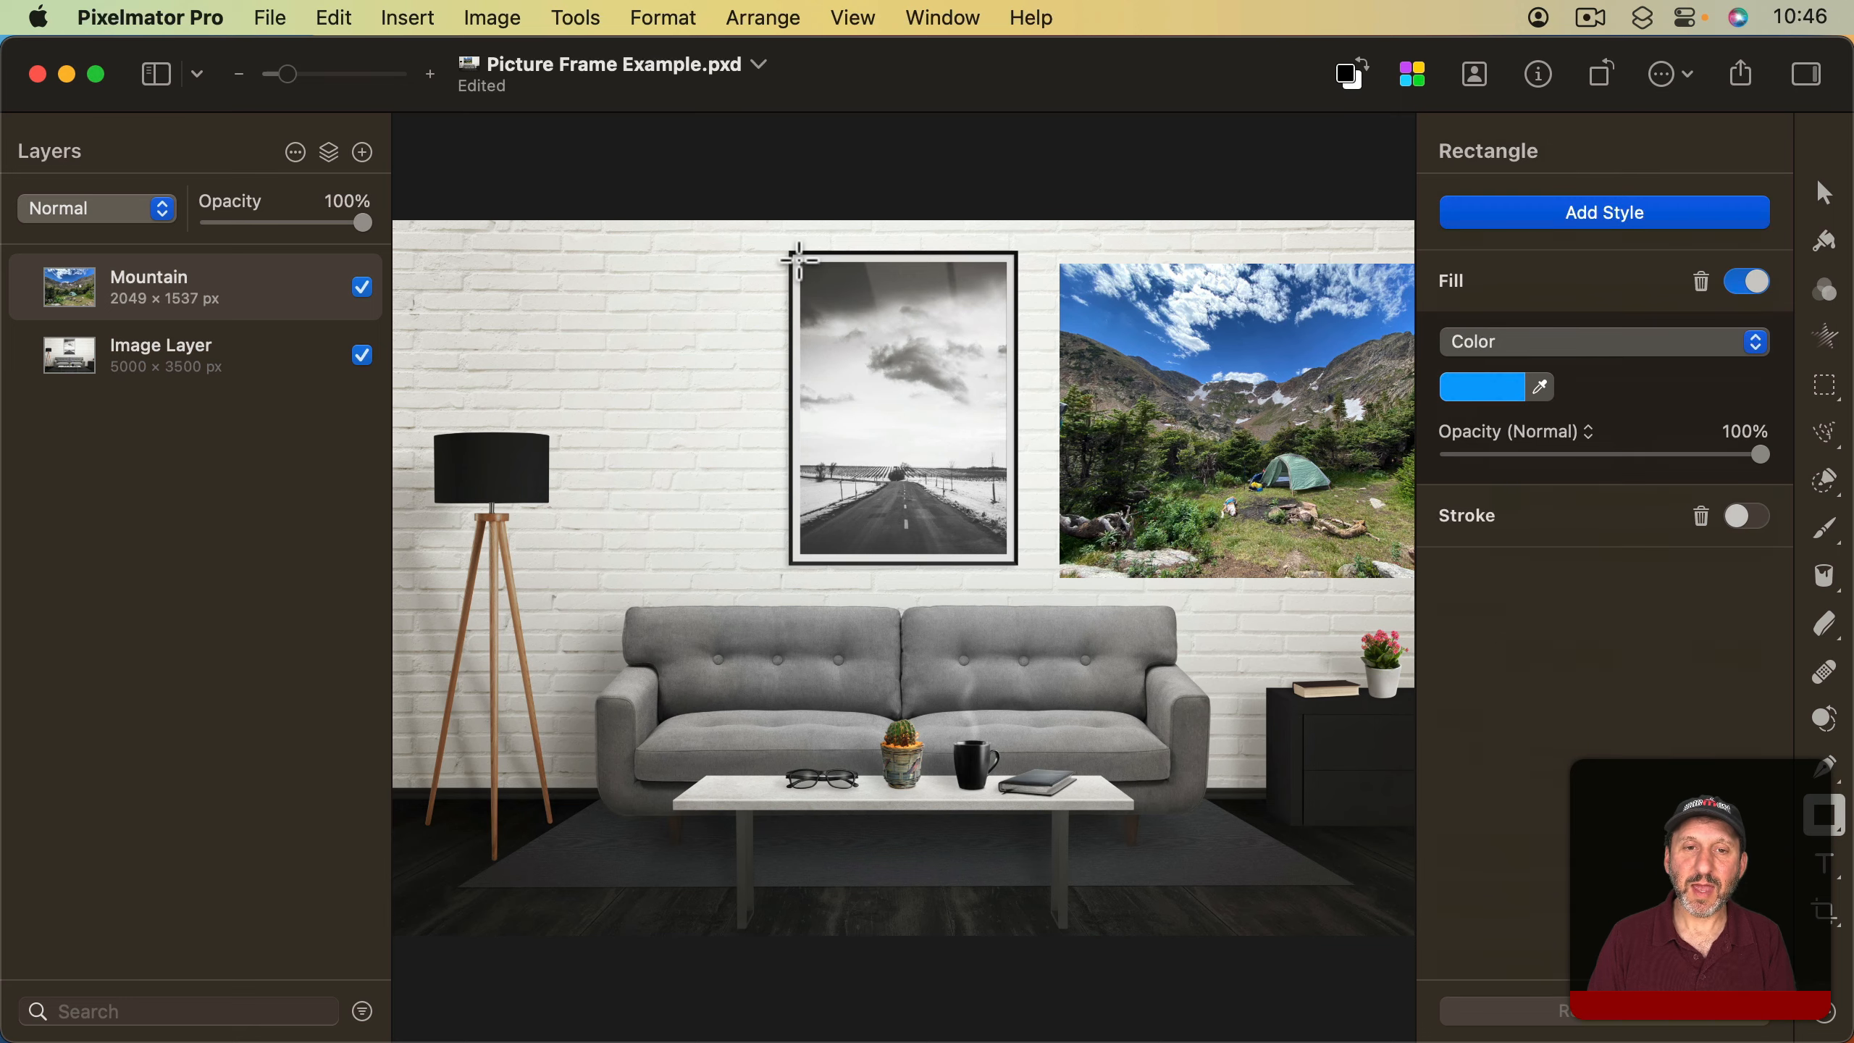
{"action": "scroll", "coordinate": [799, 259], "scroll_direction": "up", "scroll_amount": 10}
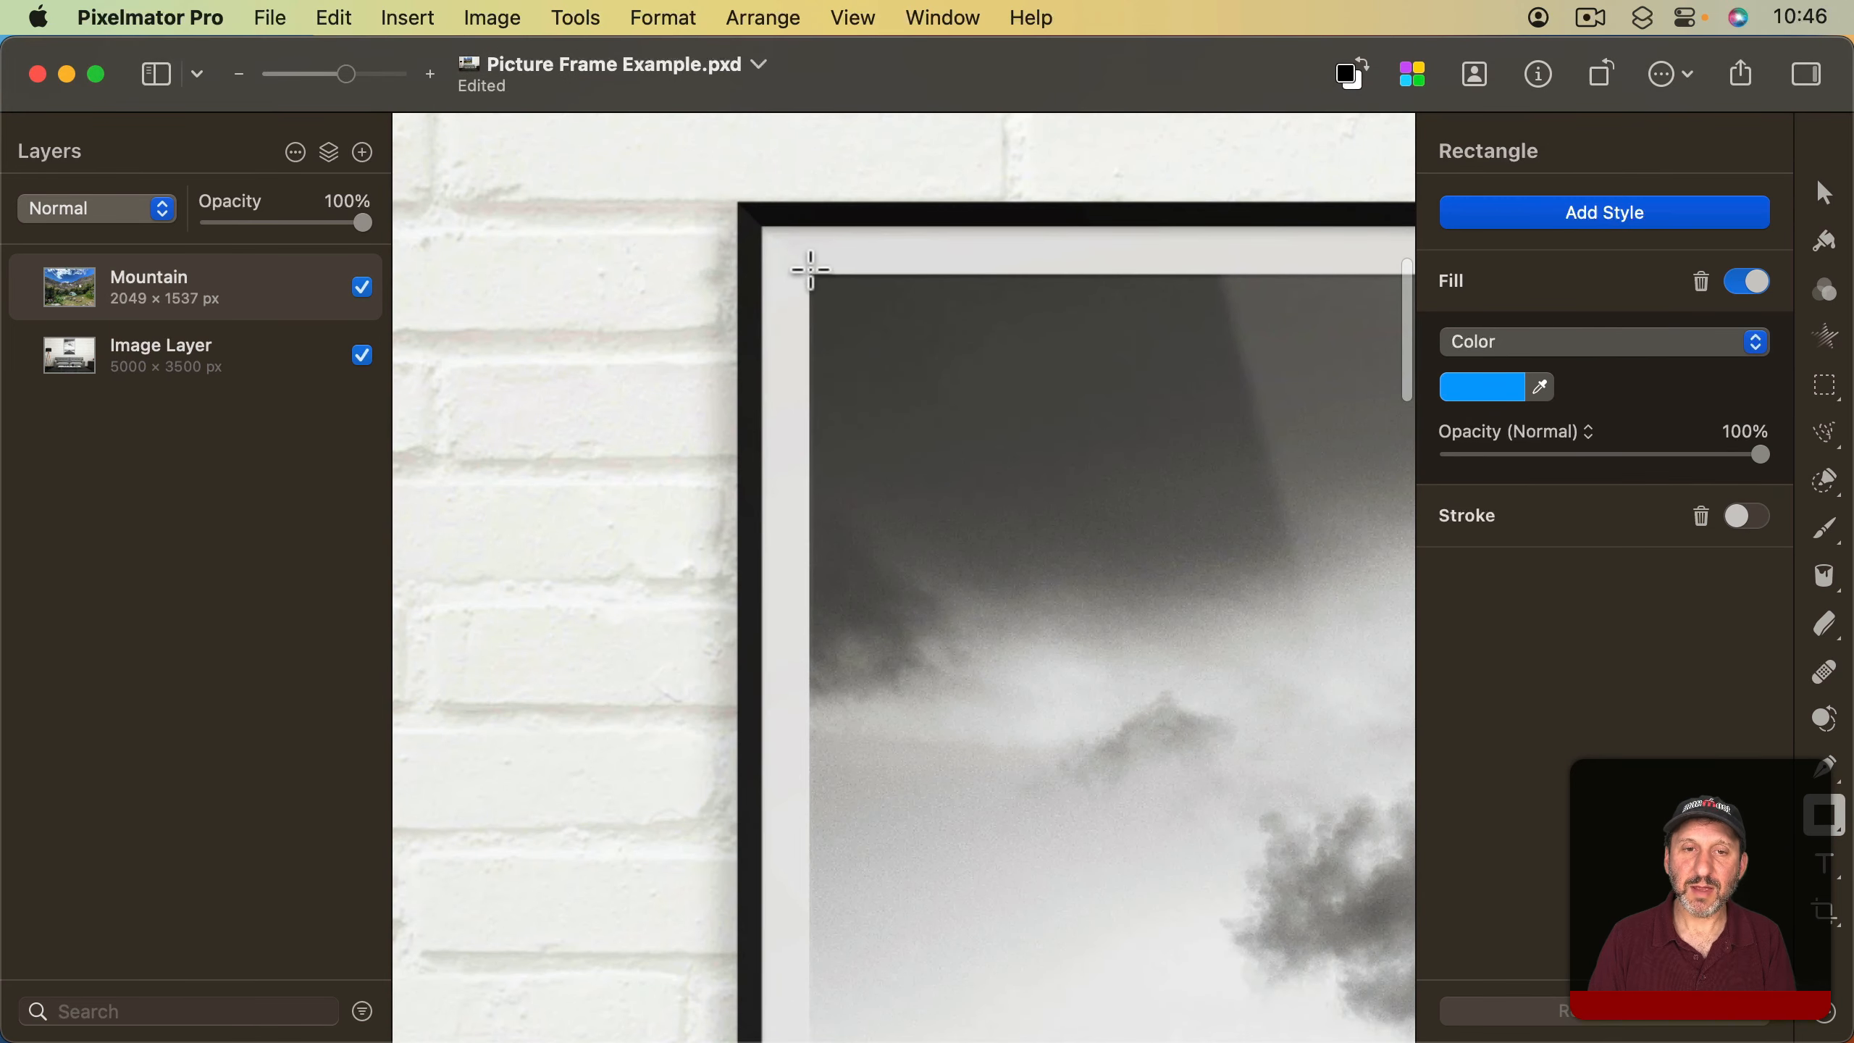
{"action": "left_click_drag", "start_coordinate": [802, 265], "coordinate": [554, 927]}
{"action": "scroll", "coordinate": [841, 699], "scroll_direction": "down", "scroll_amount": 10}
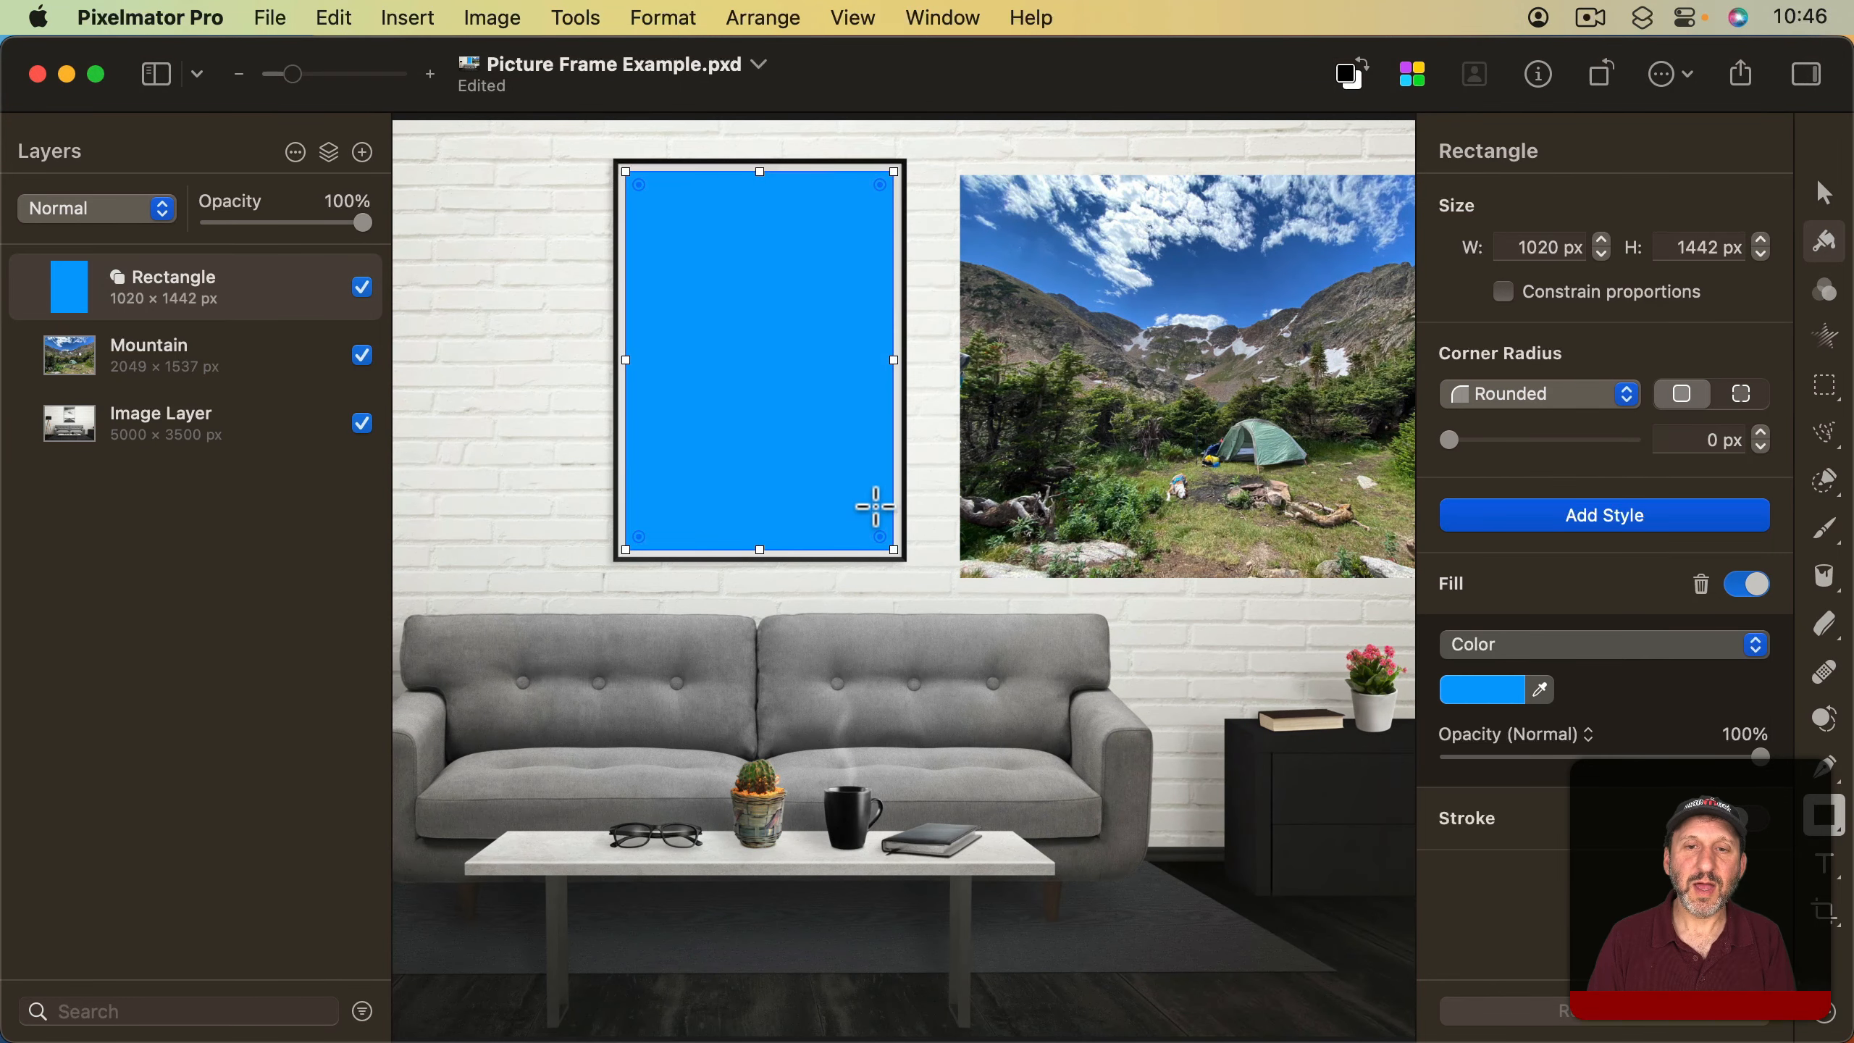
- Place the rectangle layer directly below the Mountain layer and create a clipping mask that clips the Mountain photo to the rectangle
{"action": "left_click", "coordinate": [1825, 191]}
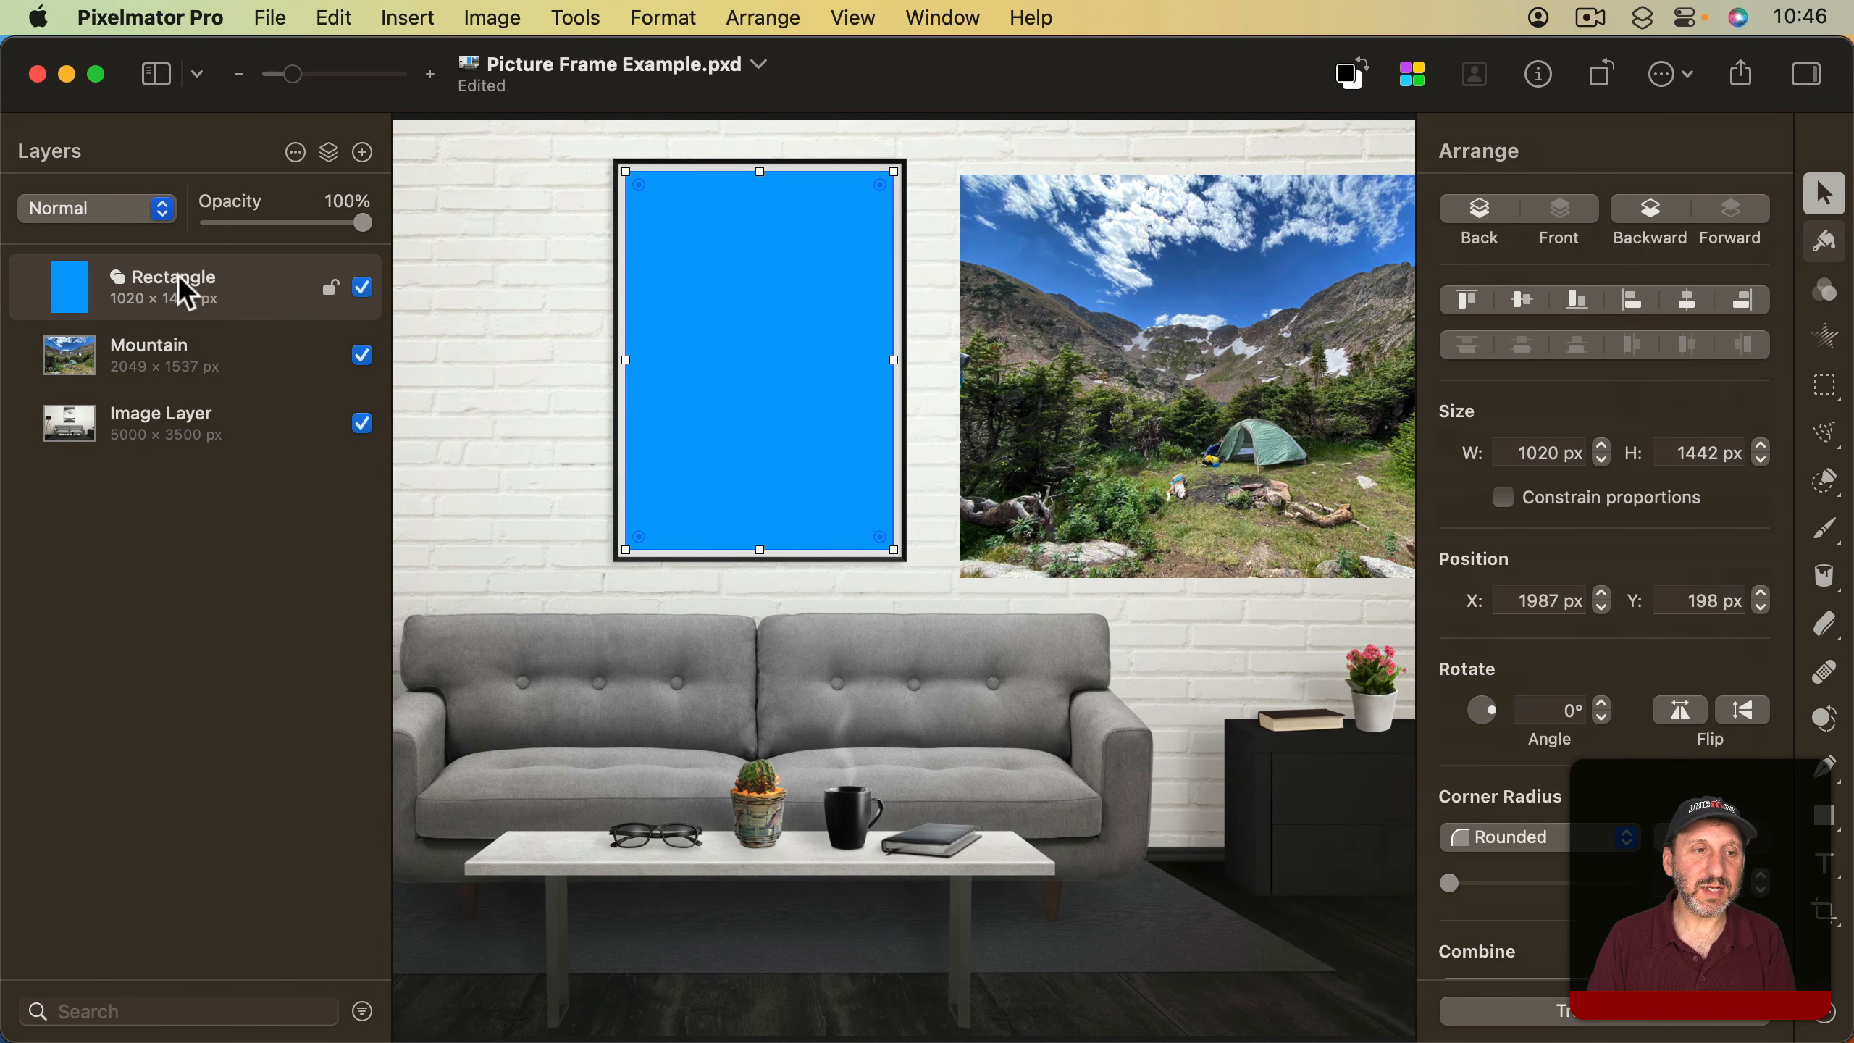
{"action": "left_click_drag", "start_coordinate": [186, 292], "coordinate": [172, 376]}
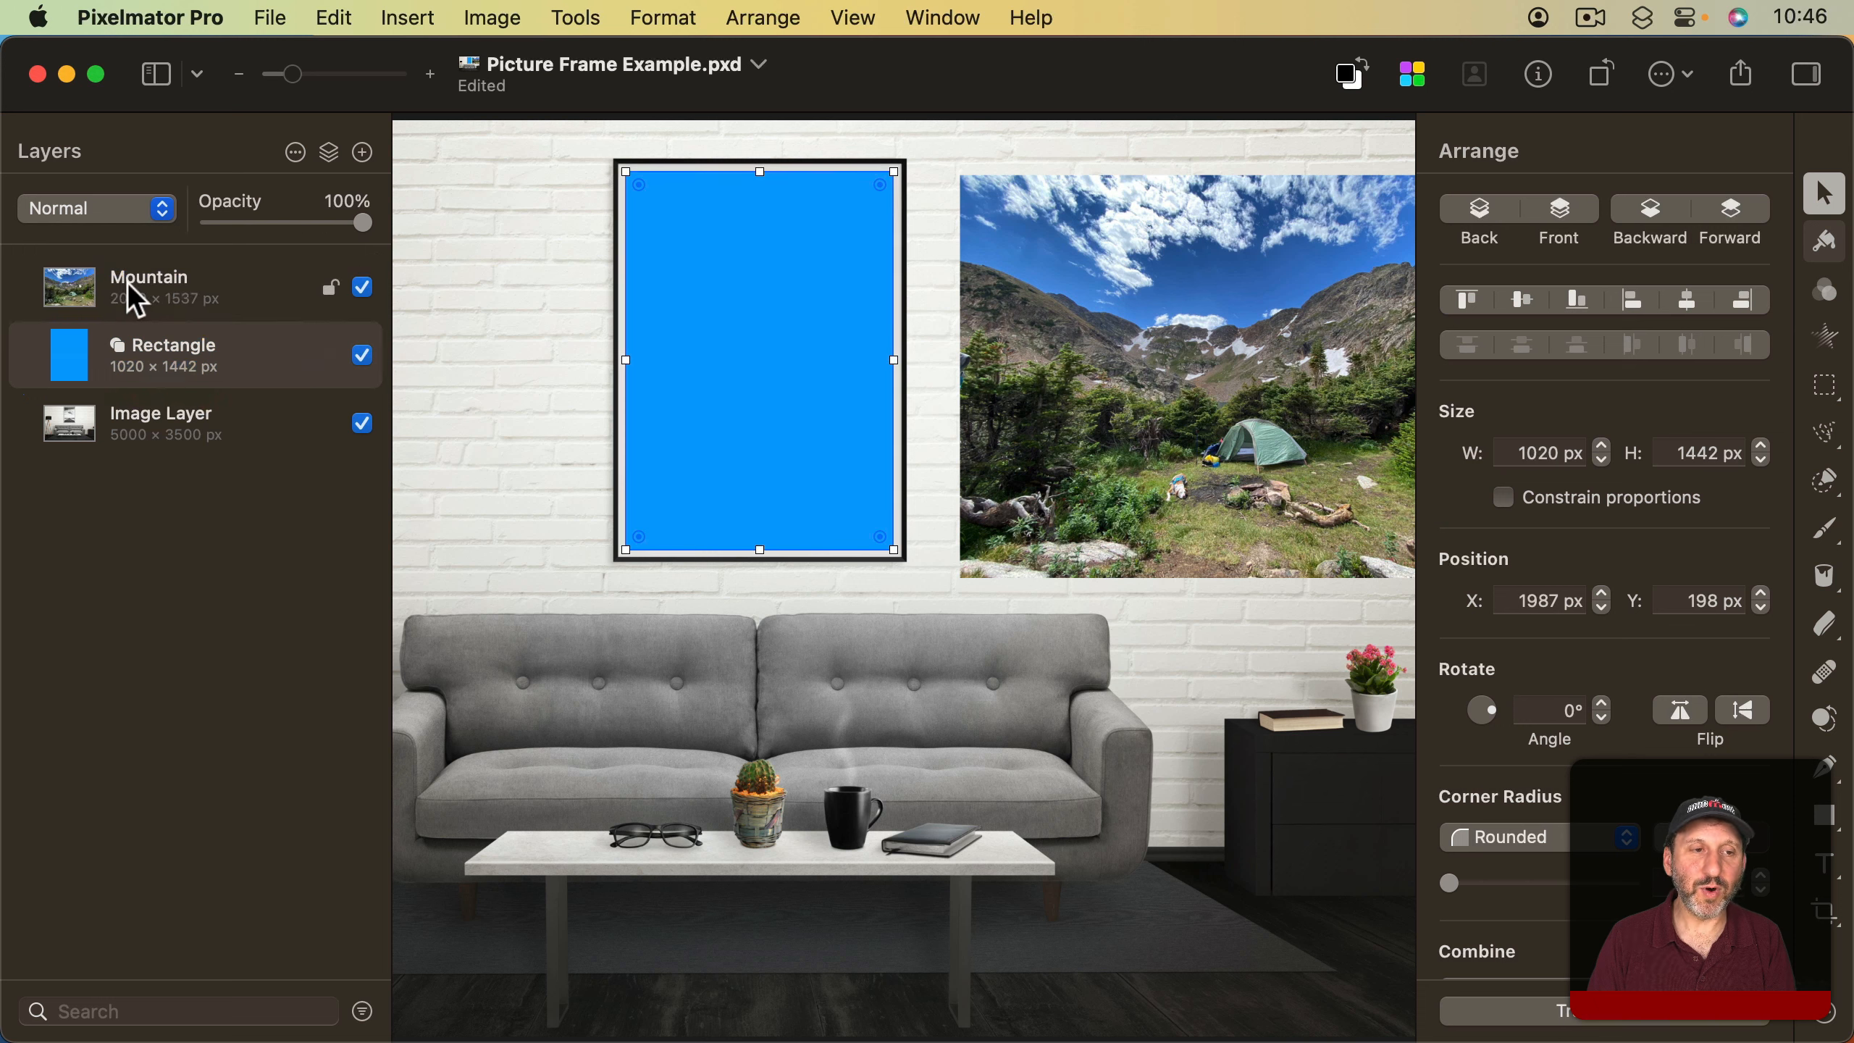
{"action": "left_click", "coordinate": [144, 286]}
{"action": "right_click", "coordinate": [138, 295]}
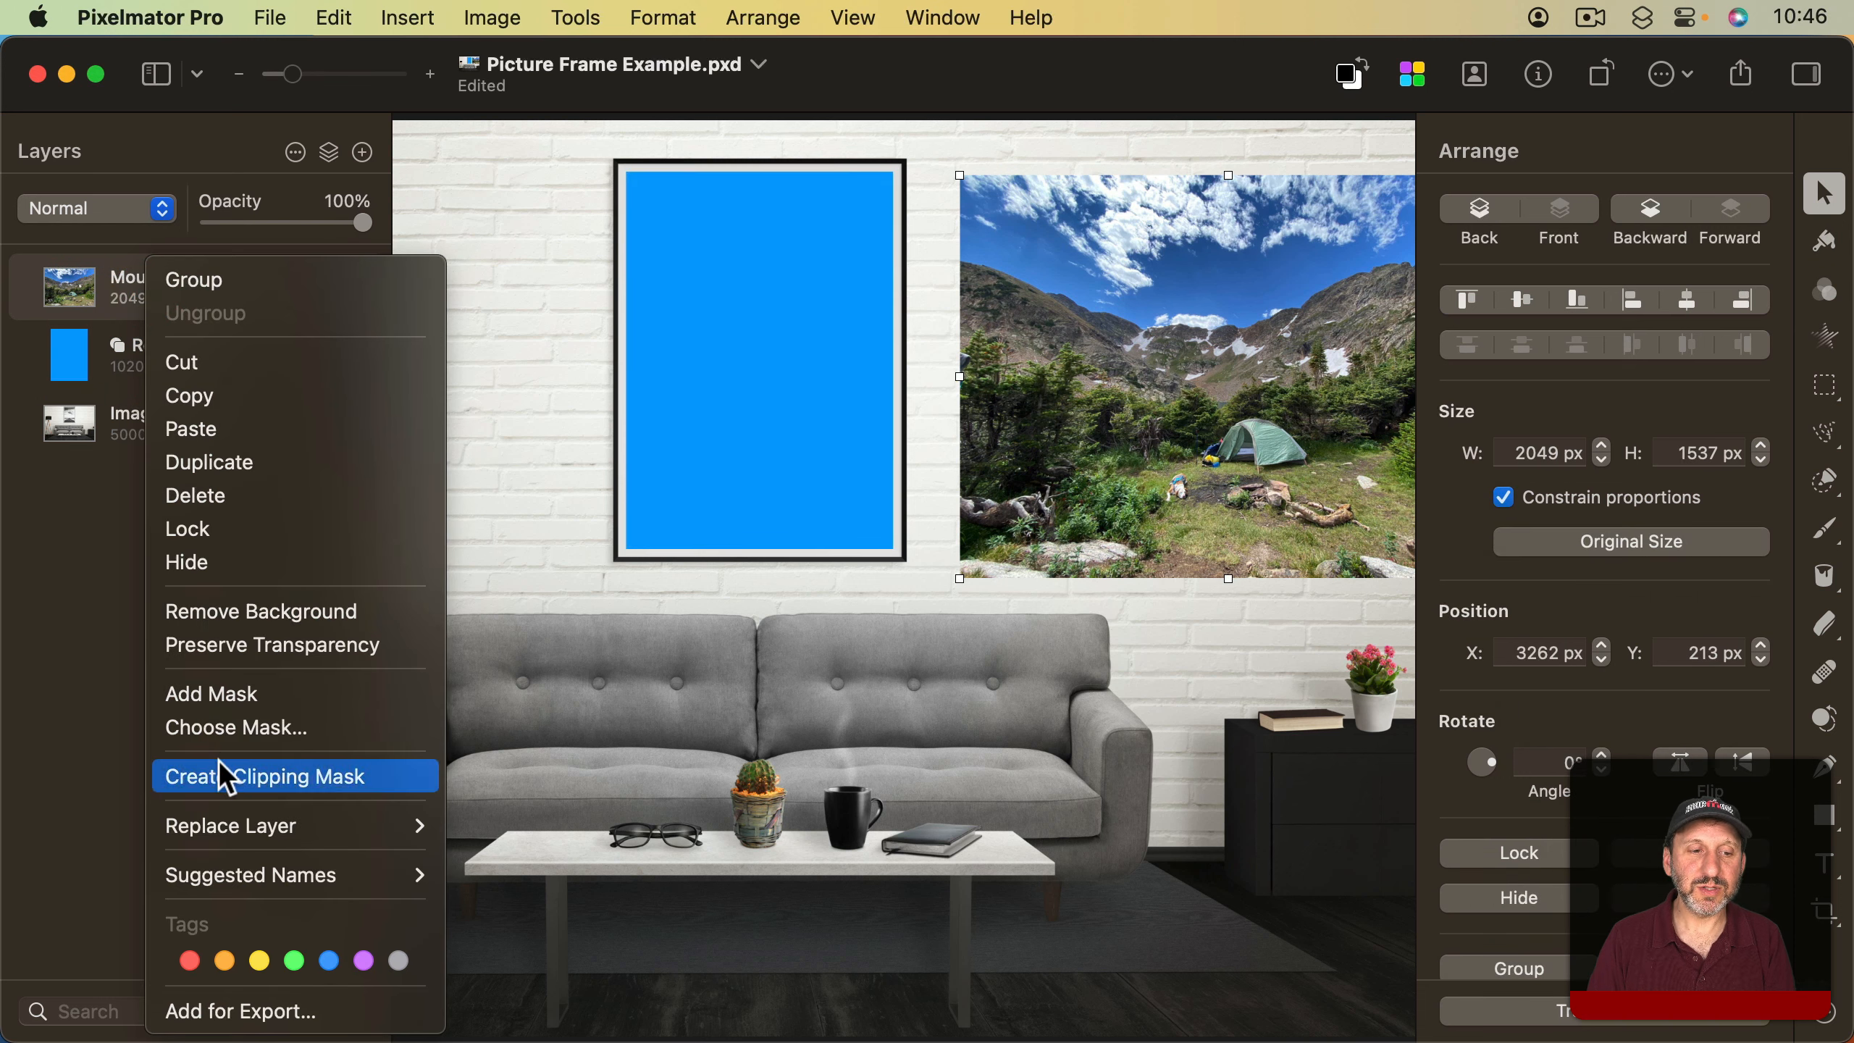
{"action": "left_click", "coordinate": [220, 779]}
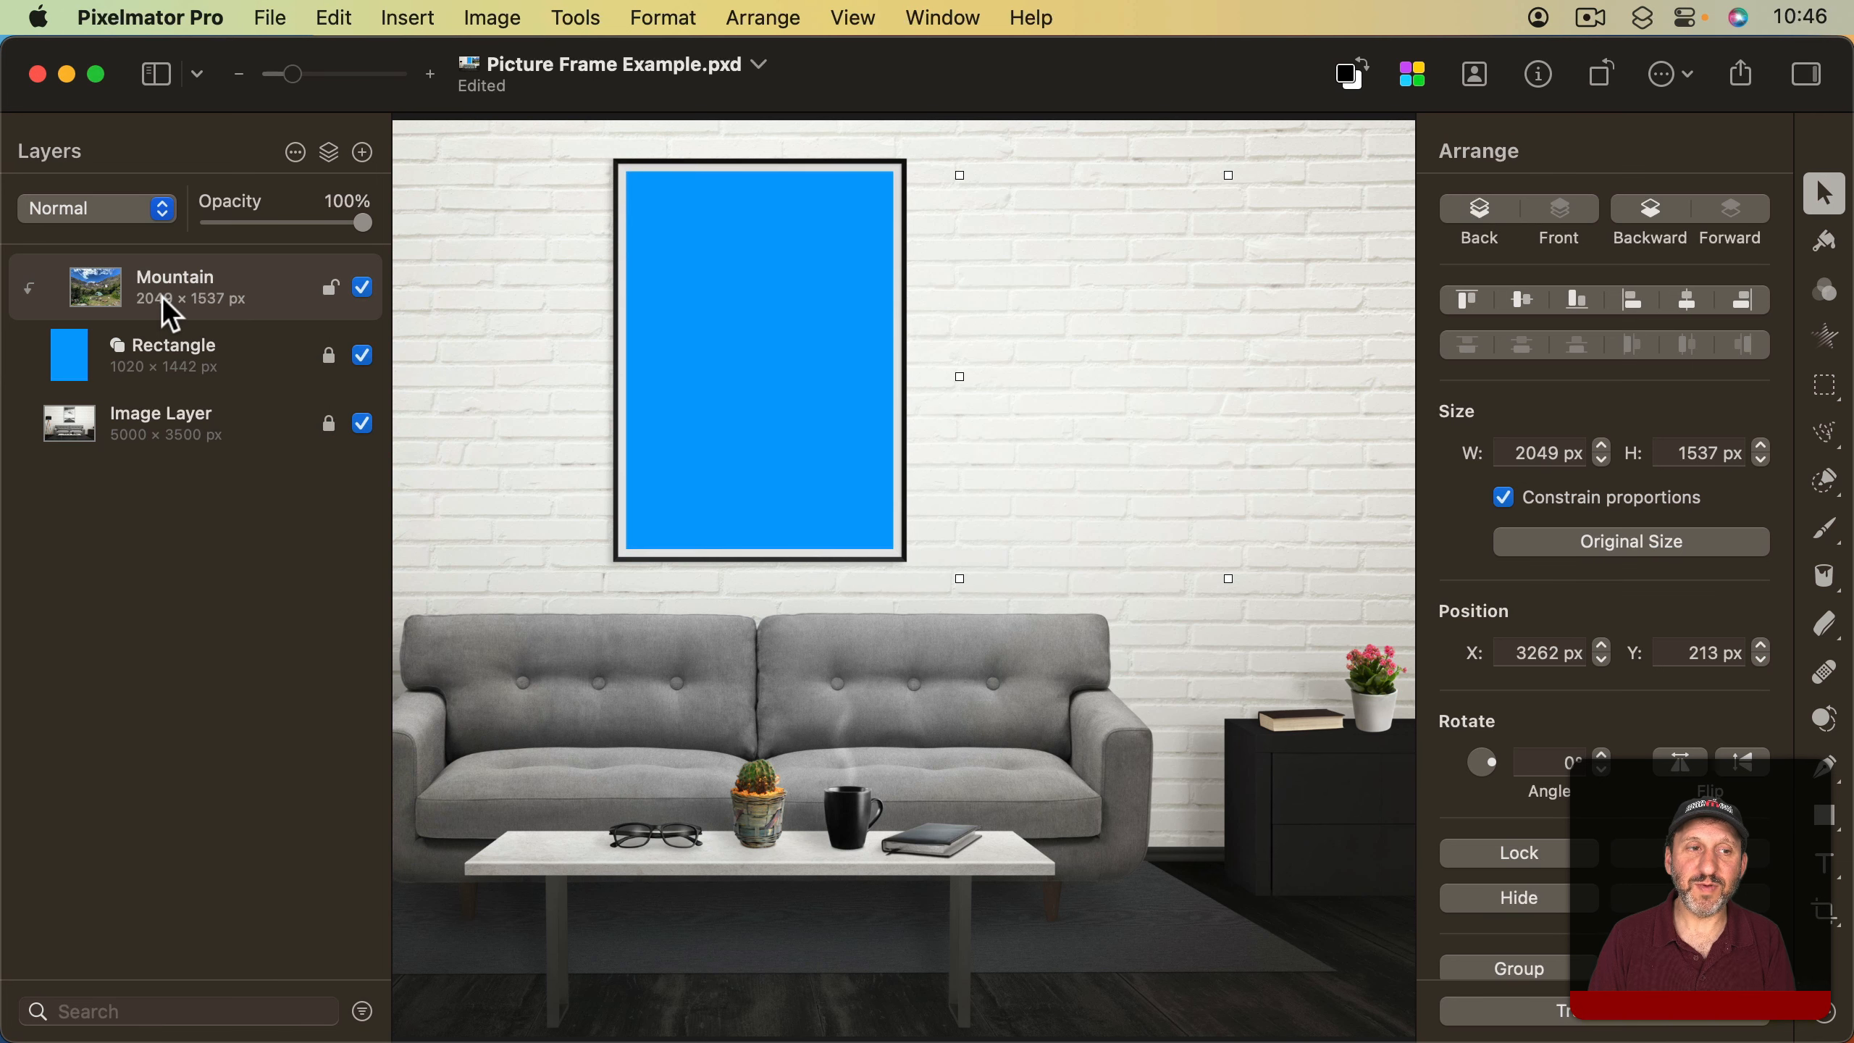
- Move the clipped Mountain photo over the rectangle in the wall frame, to about X 1472, Y 198 px
{"action": "key", "text": "shift+Left"}
{"action": "key", "text": "shift+Left"}
{"action": "key", "text": "shift+Left"}
{"action": "key", "text": "shift+Left"}
{"action": "key", "text": "shift+Left"}
{"action": "key", "text": "shift+Left"}
{"action": "key", "text": "shift+Left"}
{"action": "key", "text": "shift+Left"}
{"action": "key", "text": "shift+Left"}
{"action": "key", "text": "shift+Left"}
{"action": "key", "text": "shift+Left"}
{"action": "key", "text": "shift+Left"}
{"action": "key", "text": "shift+Left"}
{"action": "key", "text": "shift+Left"}
{"action": "key", "text": "shift+Left"}
{"action": "key", "text": "shift+Left"}
{"action": "key", "text": "shift+Left"}
{"action": "key", "text": "shift+Left"}
{"action": "key", "text": "shift+Left"}
{"action": "key", "text": "shift+Left"}
{"action": "left_click_drag", "start_coordinate": [884, 218], "coordinate": [514, 191]}
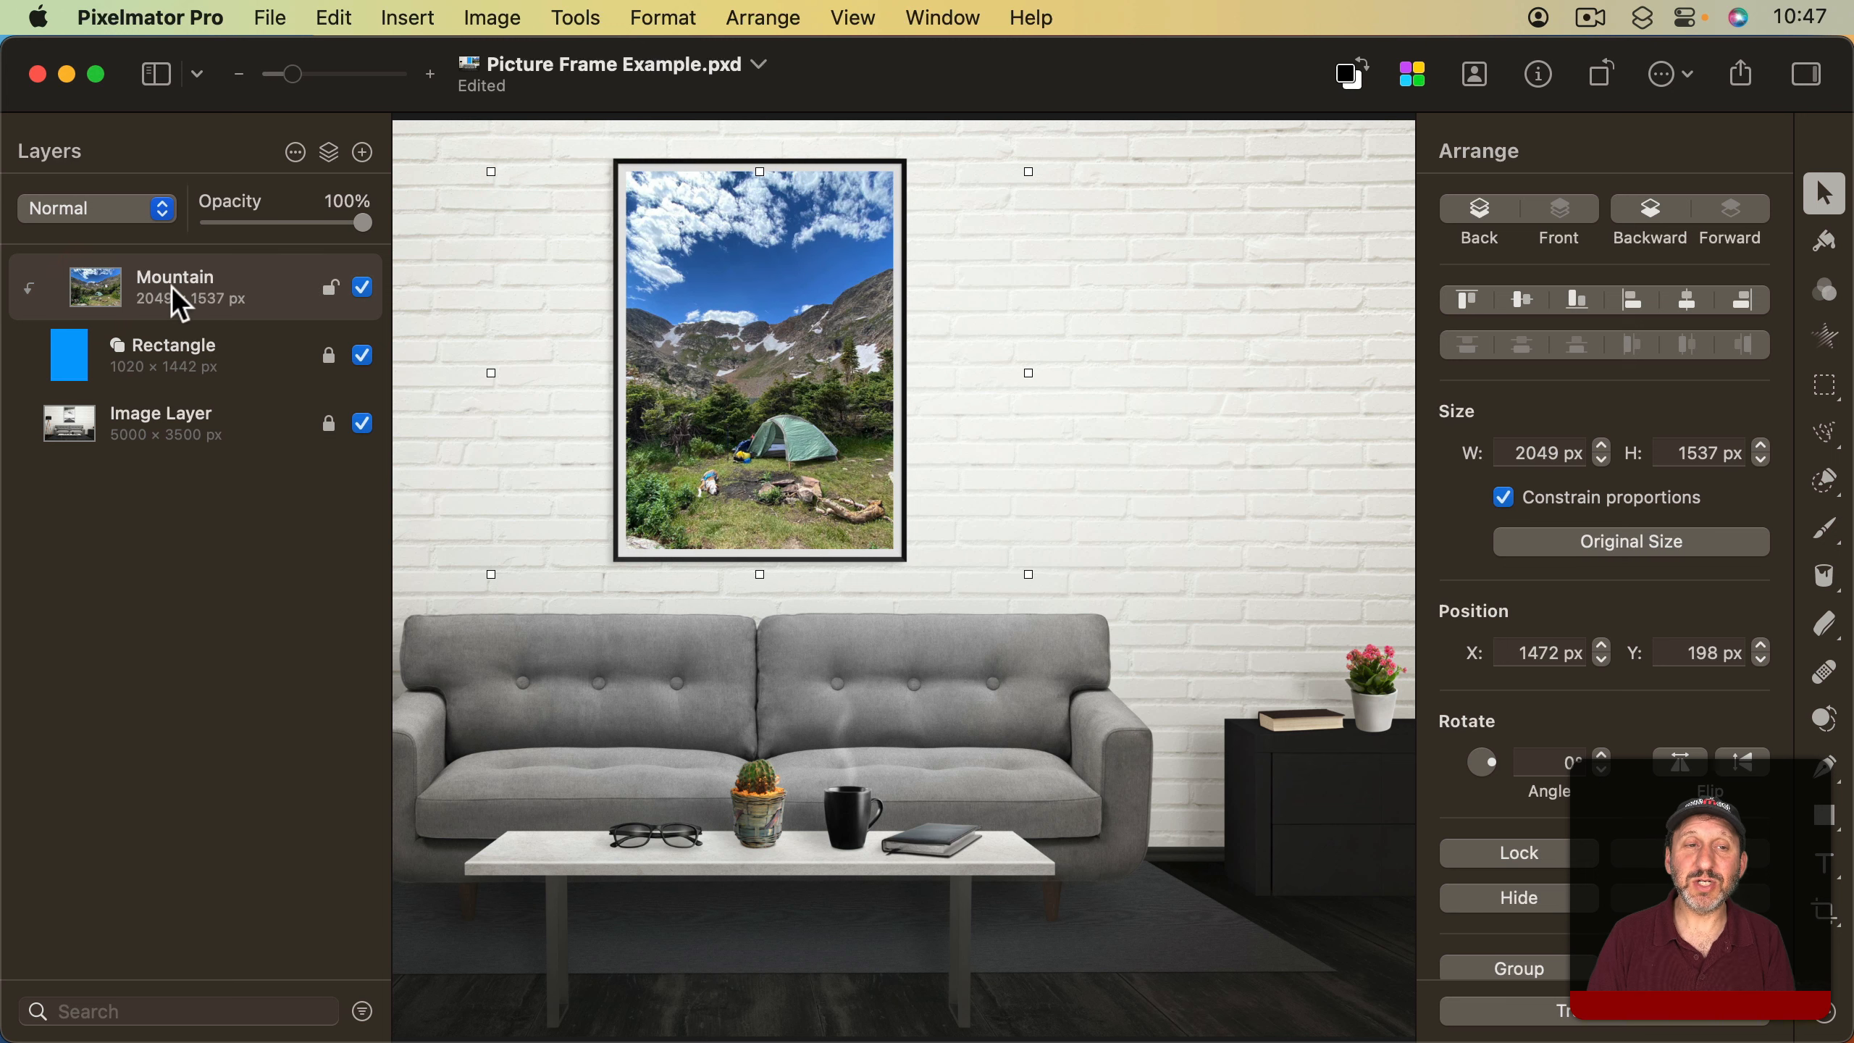
- Look at the room image and rectangle layers, and nudge the Mountain photo within the frame to about X 1475, Y 198 px
{"action": "left_click", "coordinate": [161, 424]}
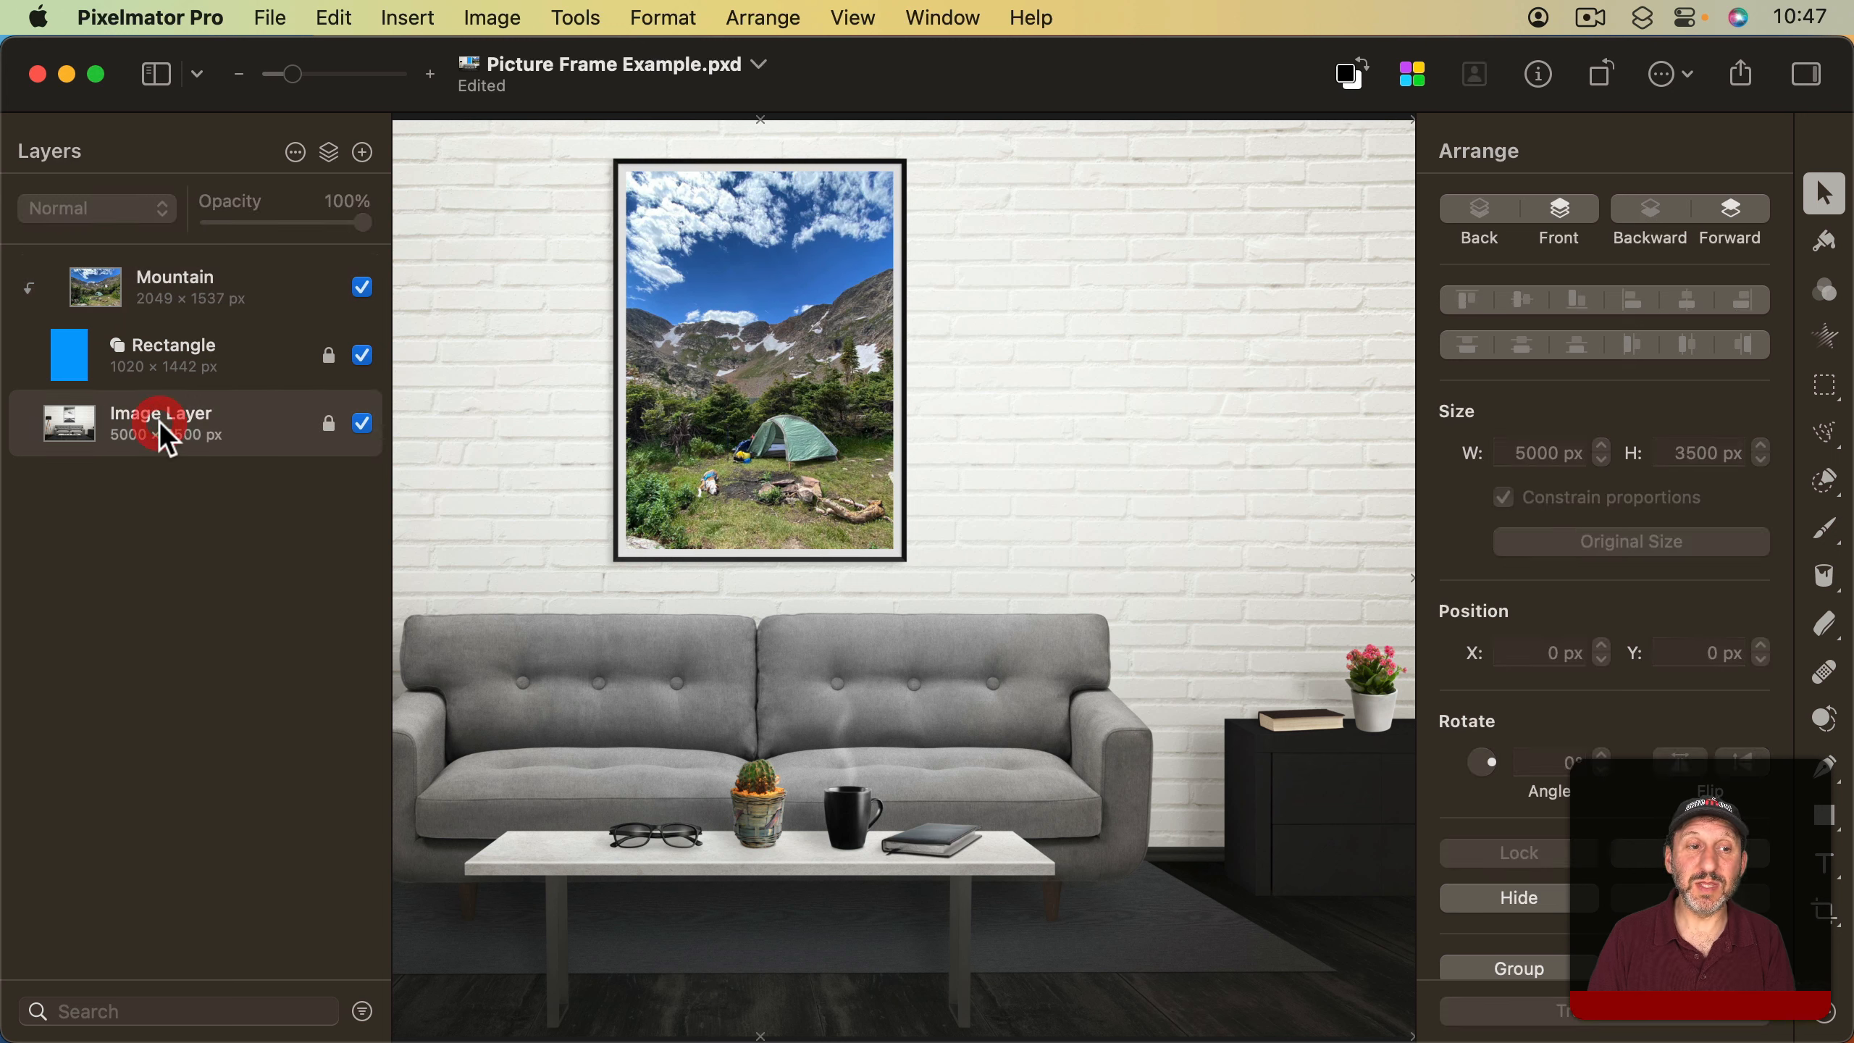
{"action": "left_click", "coordinate": [190, 366]}
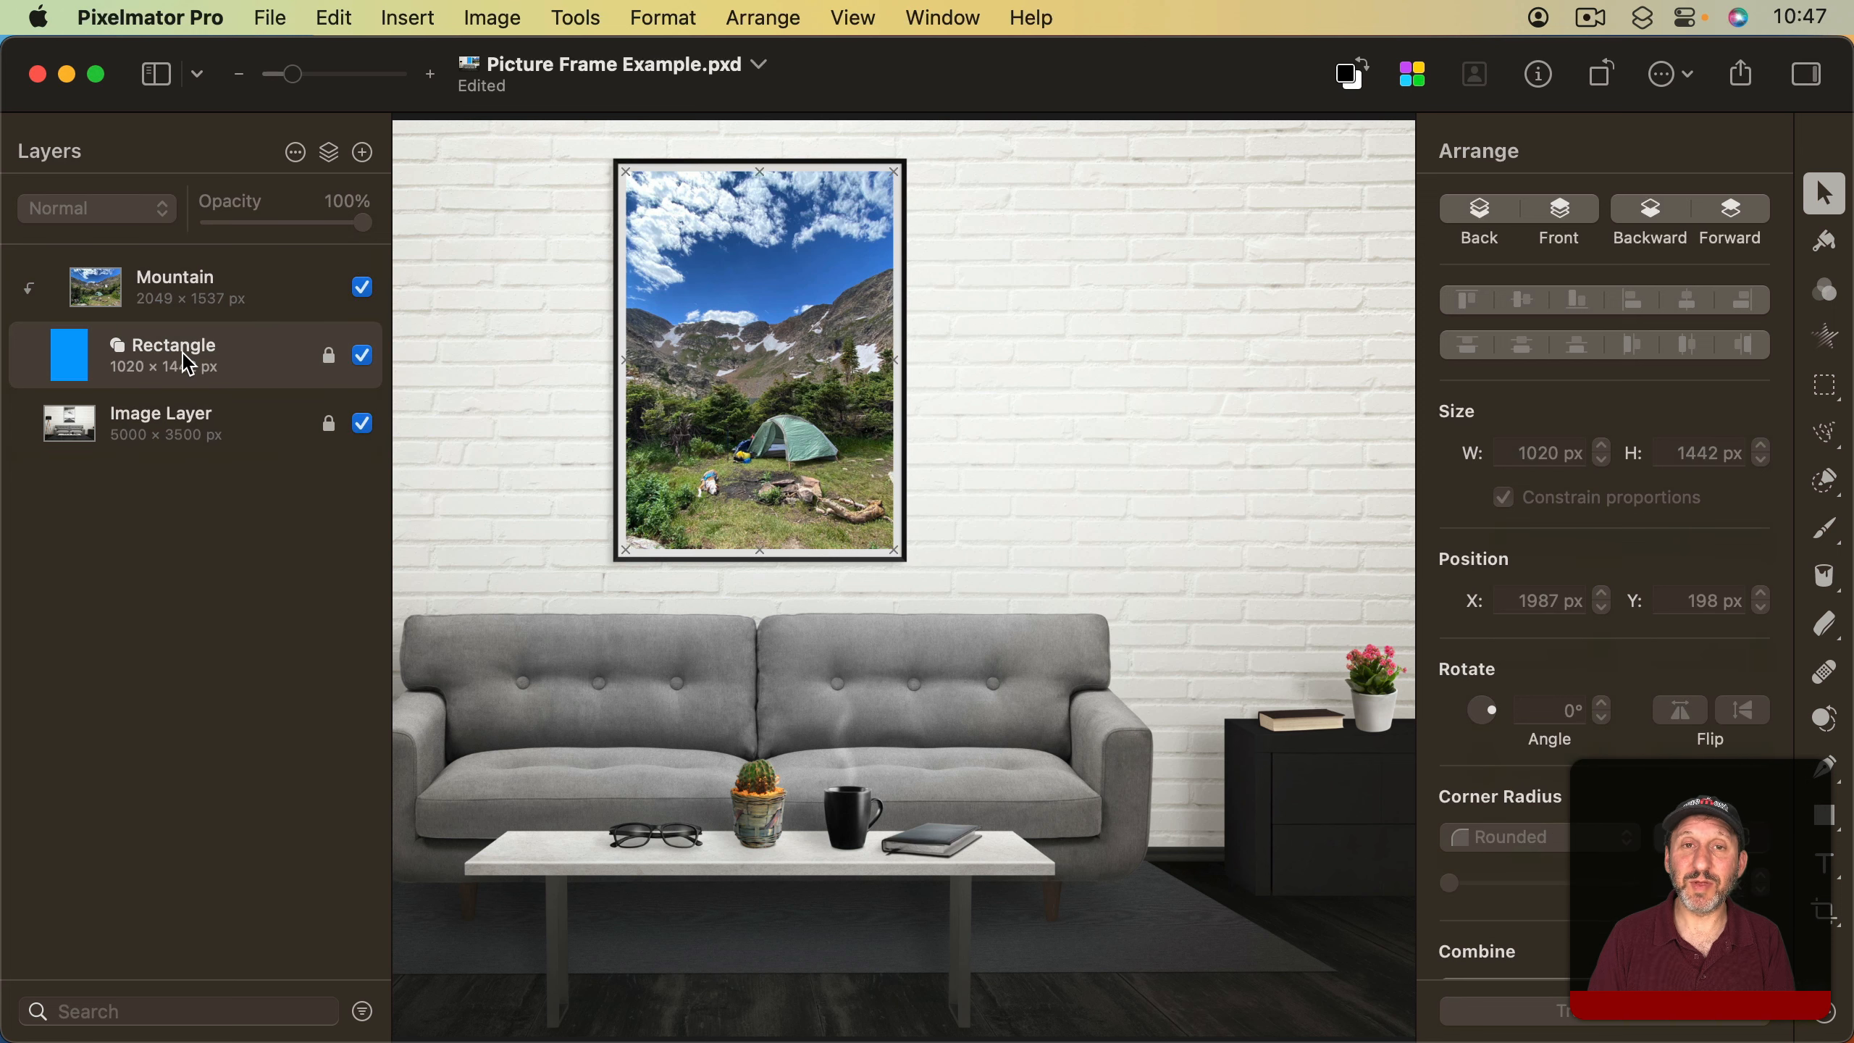
{"action": "left_click", "coordinate": [183, 288]}
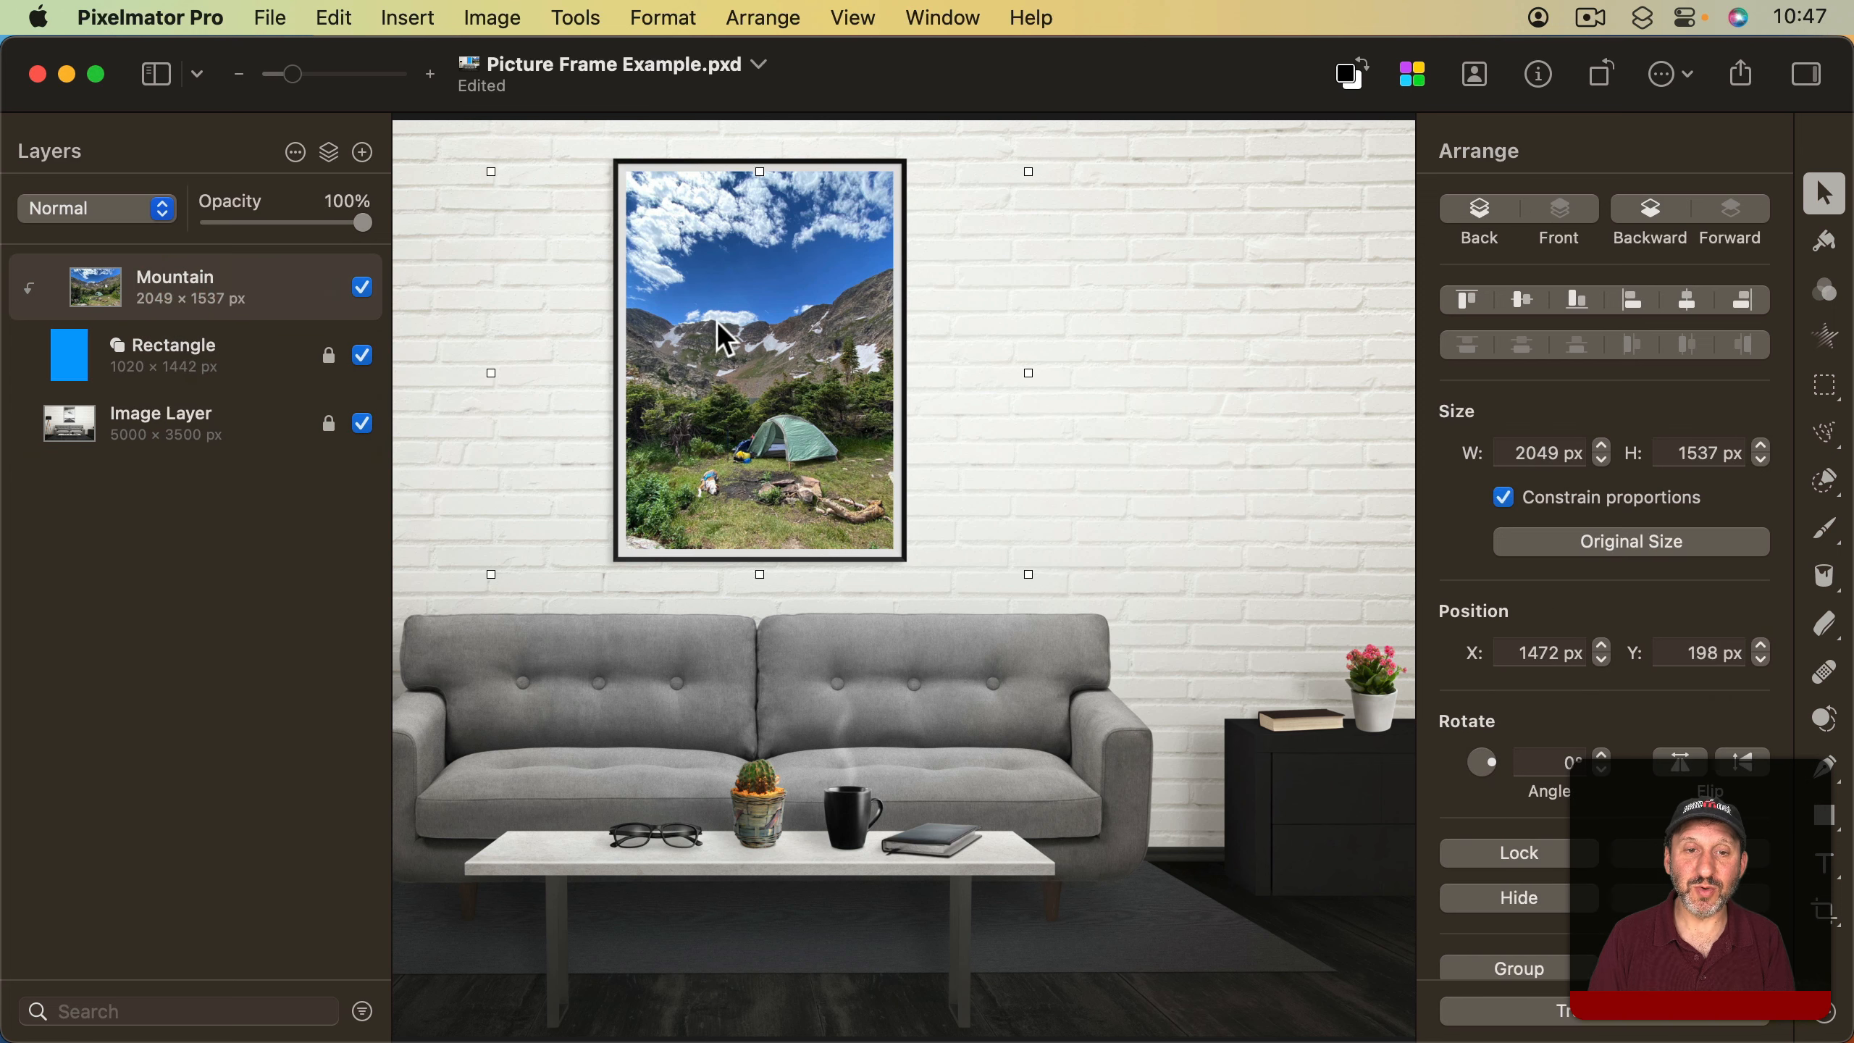
{"action": "mouse_move", "coordinate": [718, 323]}
{"action": "left_mouse_down"}
{"action": "mouse_move", "coordinate": [765, 323]}
{"action": "mouse_move", "coordinate": [664, 323]}
{"action": "mouse_move", "coordinate": [745, 323]}
{"action": "mouse_move", "coordinate": [729, 338]}
{"action": "mouse_move", "coordinate": [720, 321]}
{"action": "left_mouse_up"}
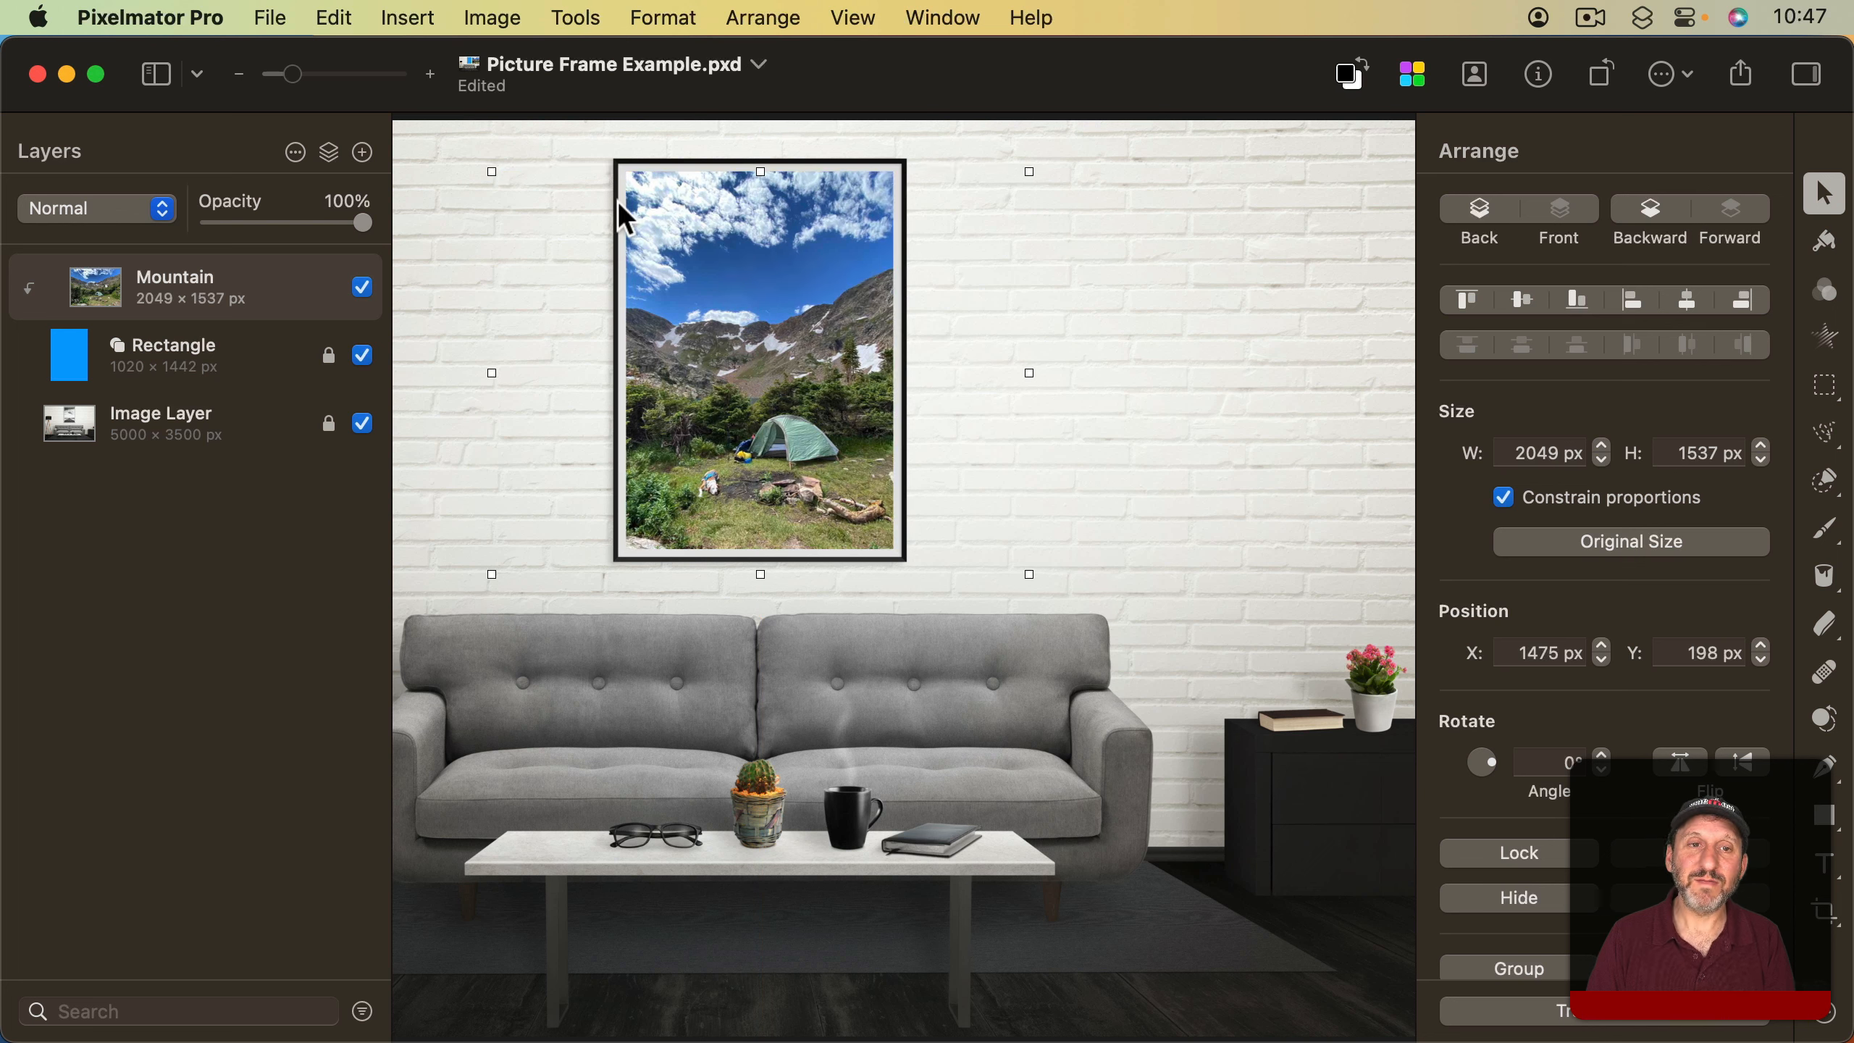
- Select the room image layer and the rectangle layer in turn to review how the clipped composition is stacked
{"action": "left_click", "coordinate": [1148, 233]}
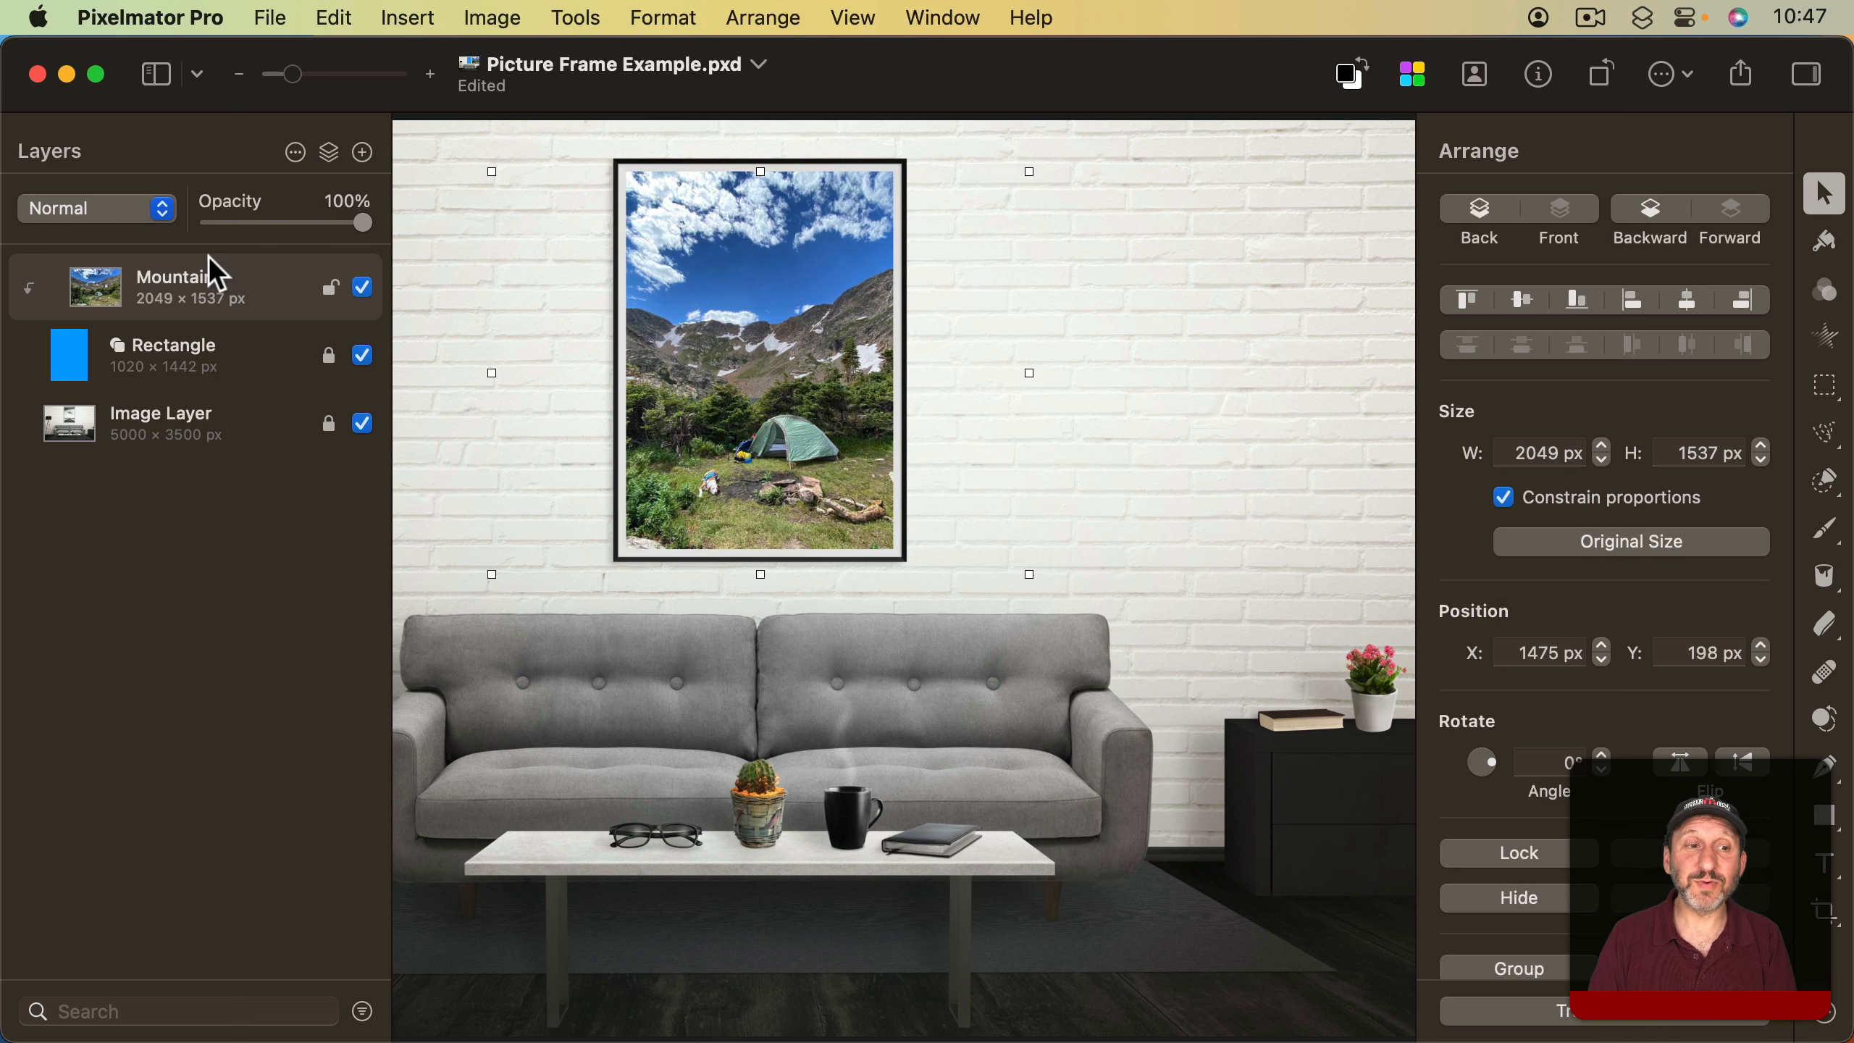
{"action": "left_click", "coordinate": [207, 412]}
{"action": "left_click", "coordinate": [199, 356]}
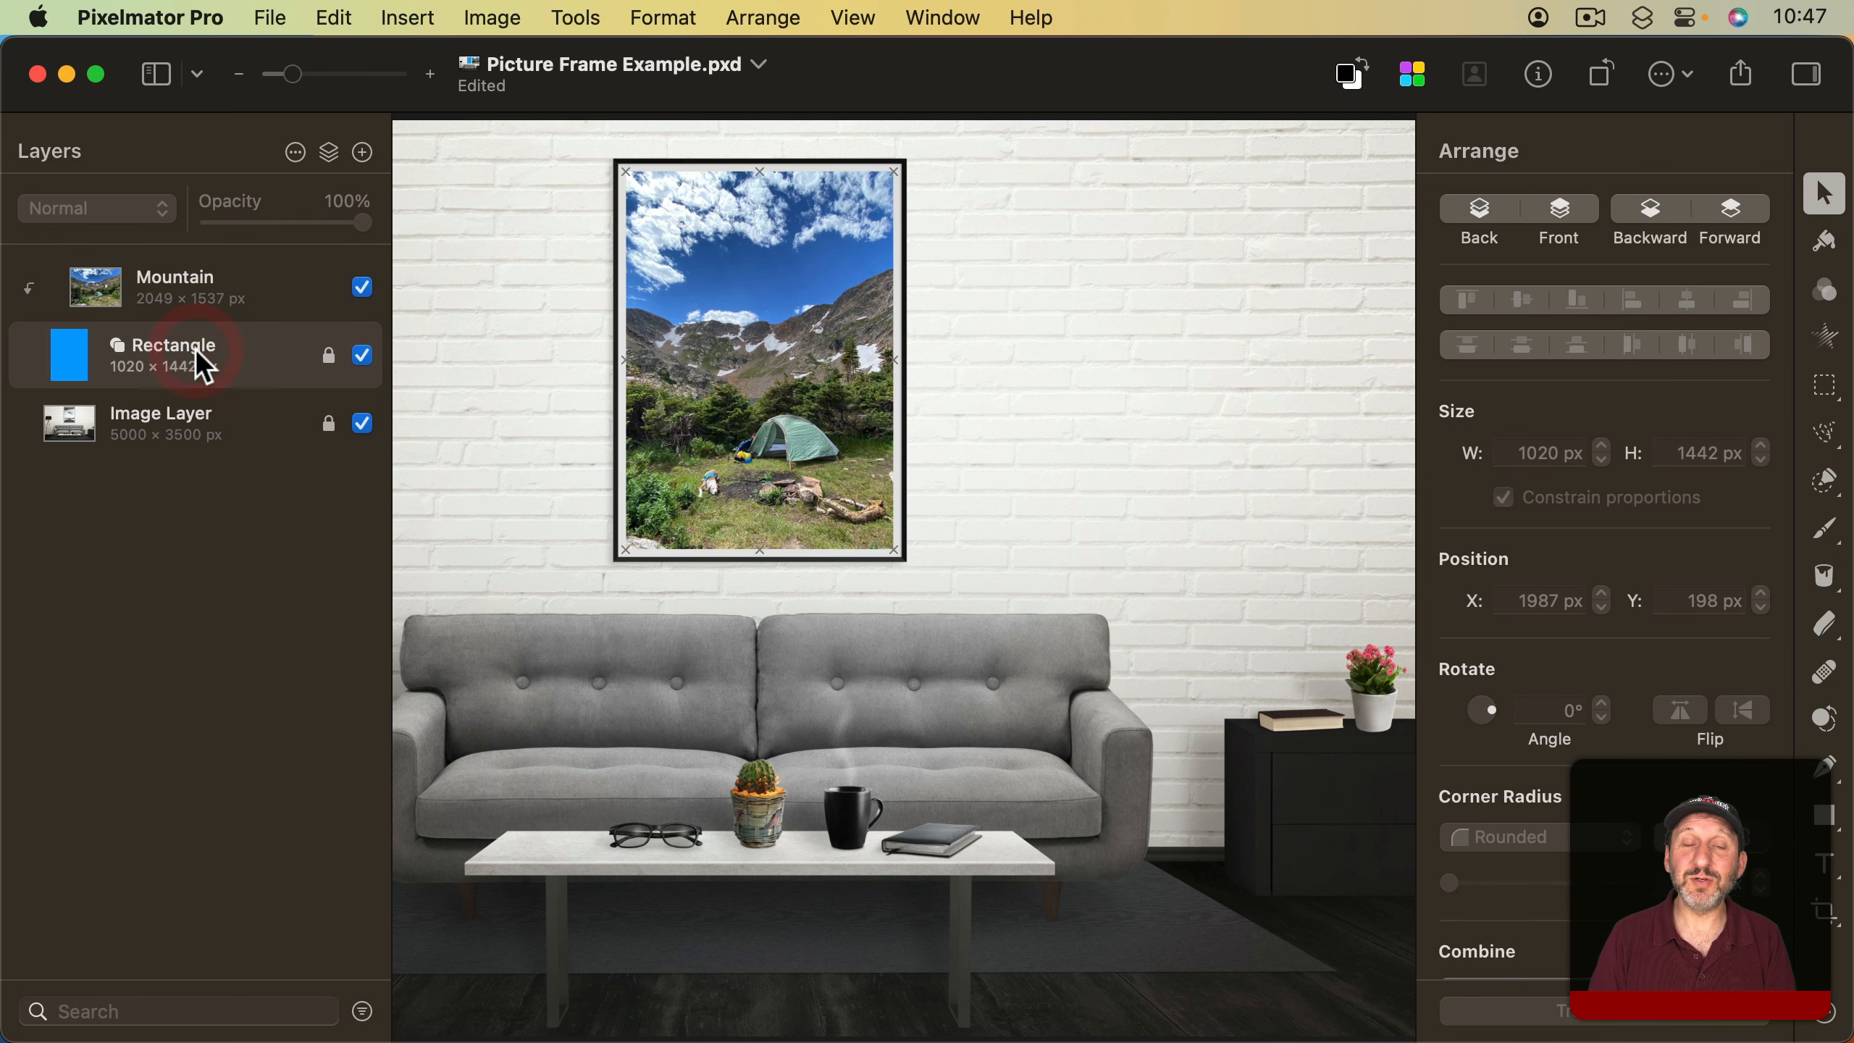